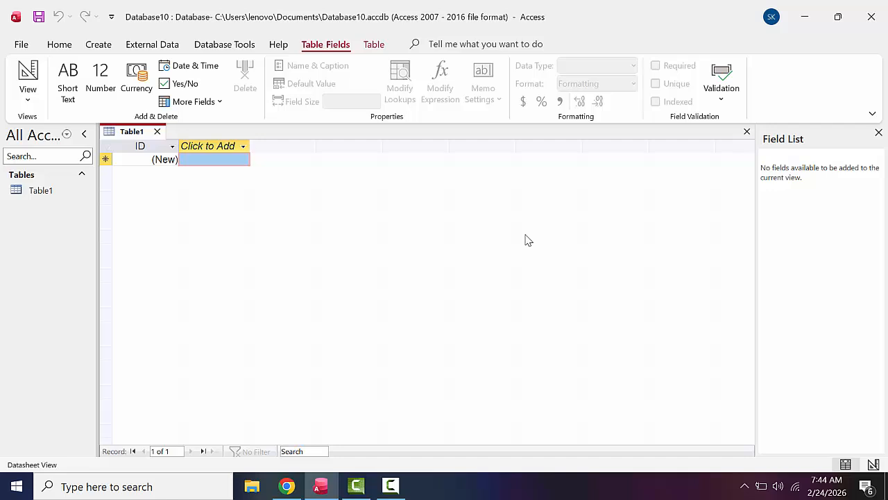
Step: Switch the new table to Design View, saving it under the name ProductT
{"action": "left_click", "coordinate": [28, 80]}
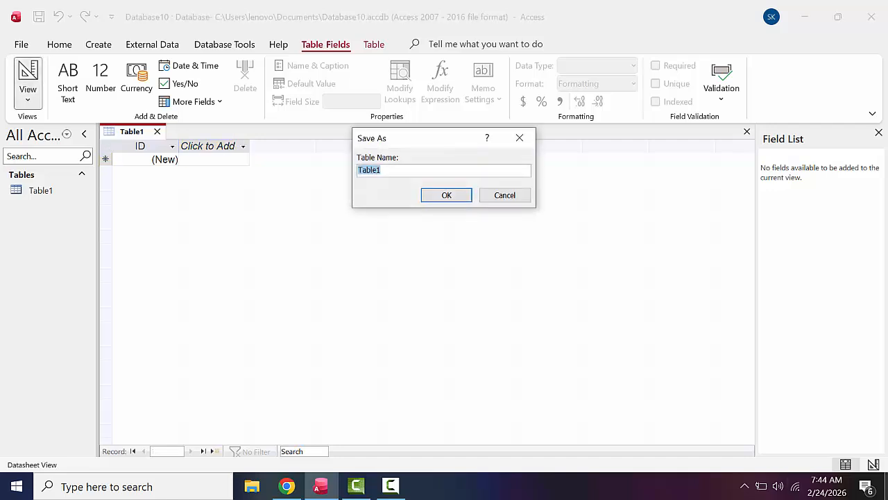
{"action": "key", "text": "BackSpace"}
{"action": "type", "text": "ProductT"}
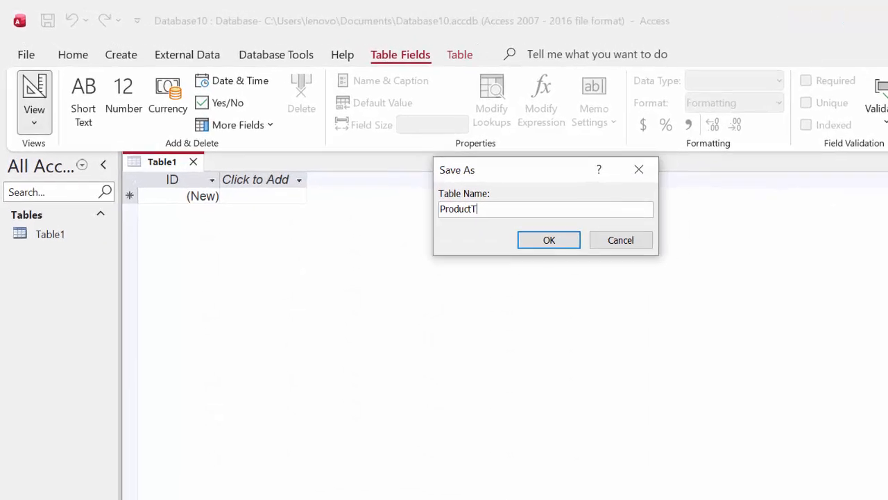
{"action": "key", "text": "Return"}
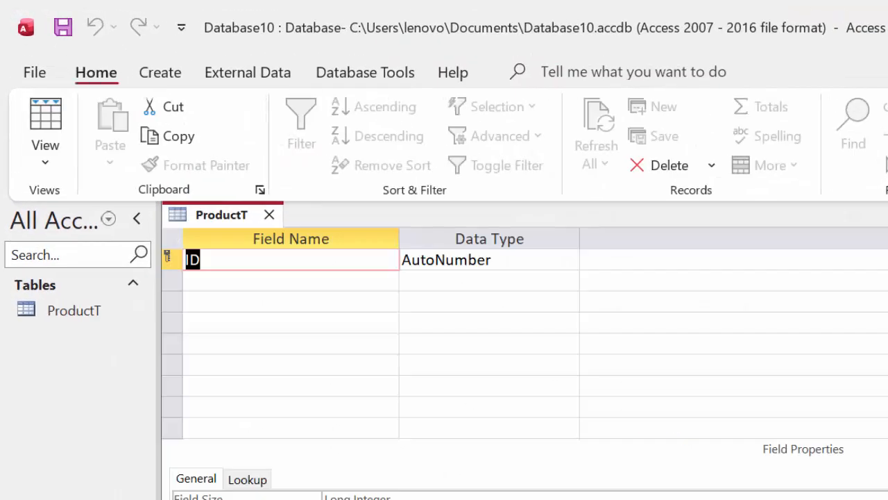
Step: Add a Product_Name field below ID with the Short Text data type
{"action": "left_click", "coordinate": [217, 274]}
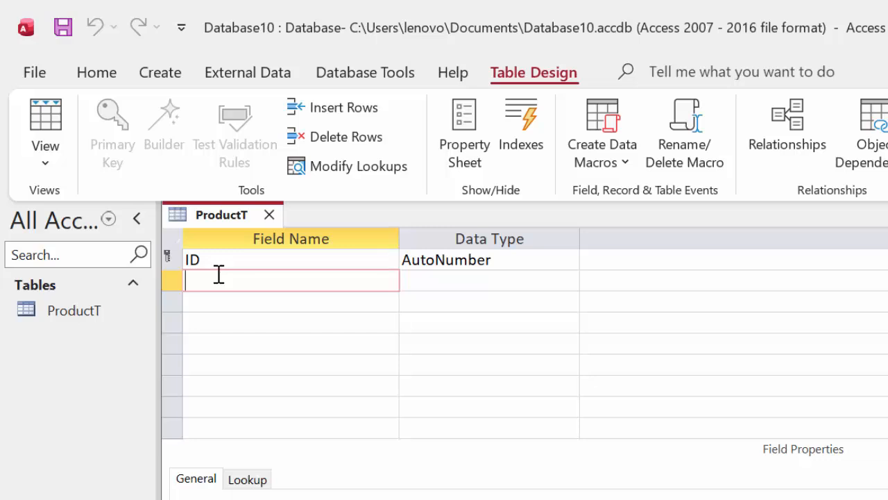
{"action": "type", "text": "Product_Name"}
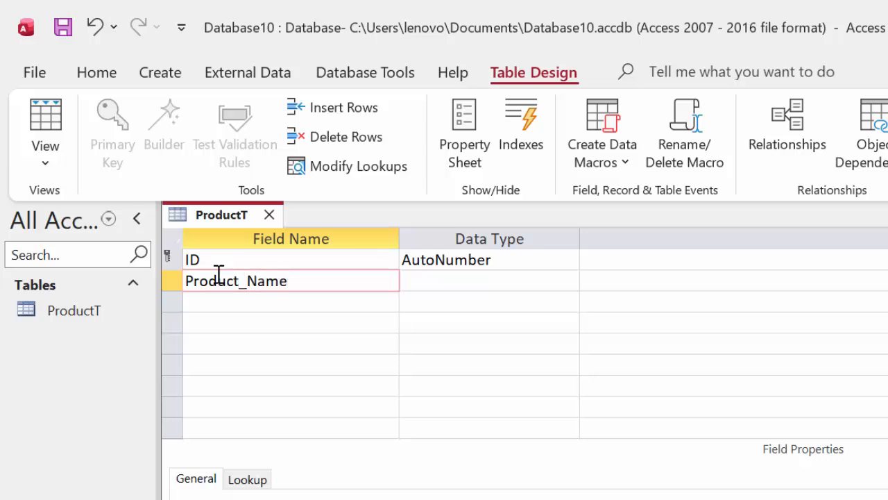
{"action": "left_click", "coordinate": [554, 284]}
{"action": "left_click", "coordinate": [569, 281]}
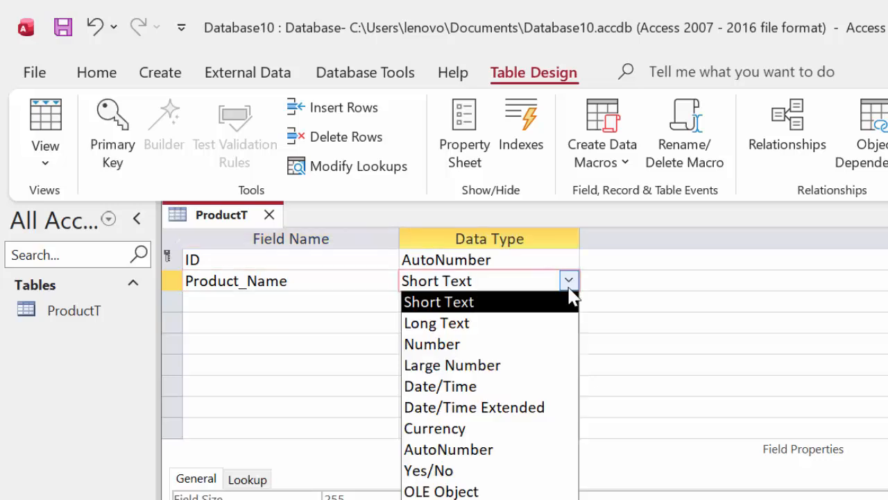
{"action": "left_click", "coordinate": [569, 292]}
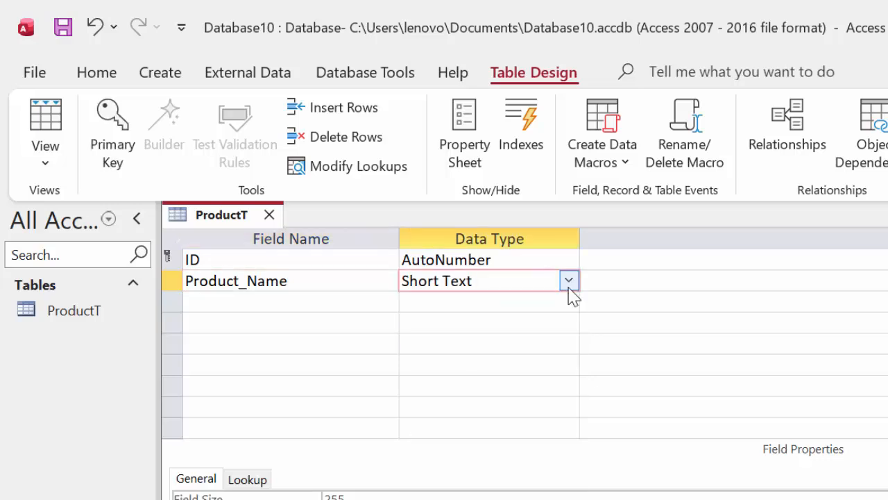
Step: Add a Price field below Product_Name with the Currency data type
{"action": "left_click", "coordinate": [238, 299]}
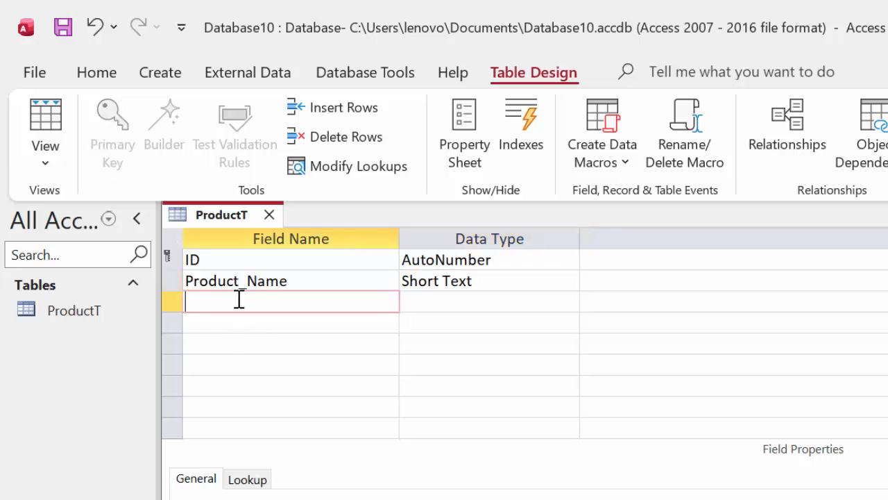
{"action": "type", "text": "Price"}
{"action": "left_click", "coordinate": [527, 310]}
{"action": "left_click", "coordinate": [569, 302]}
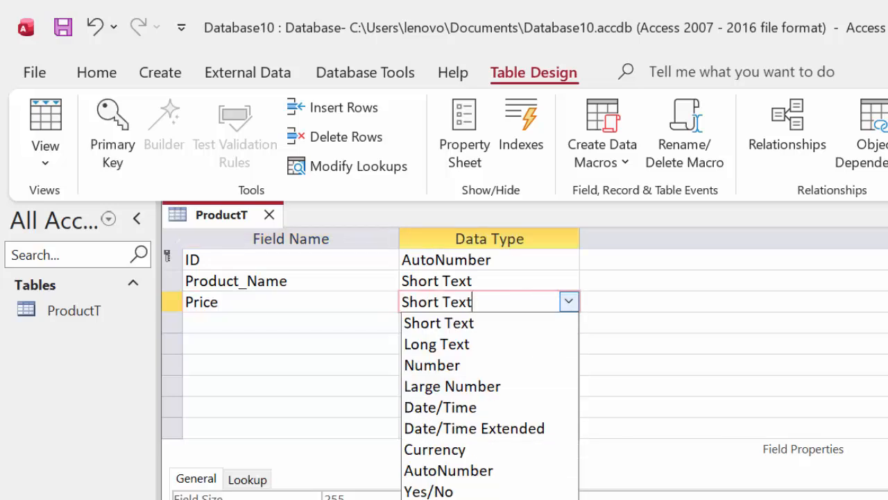
{"action": "left_click", "coordinate": [441, 451]}
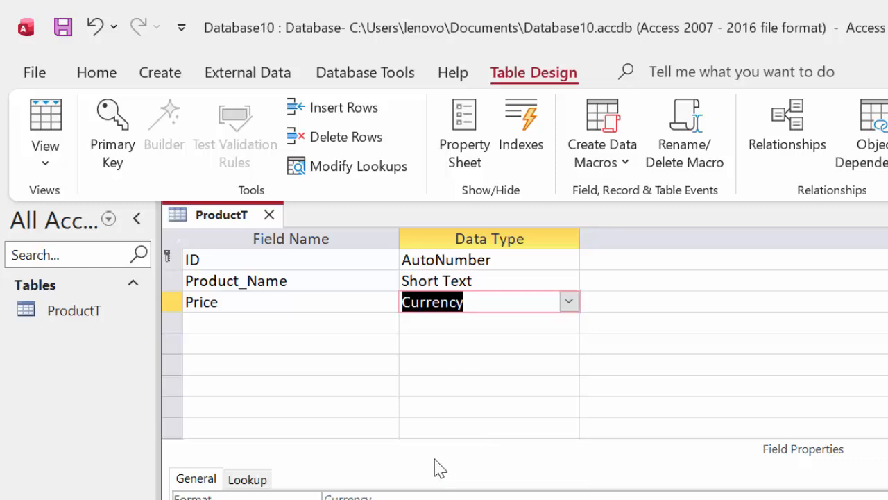
Step: Add a Qty field below Price with the Number data type
{"action": "left_click", "coordinate": [227, 324]}
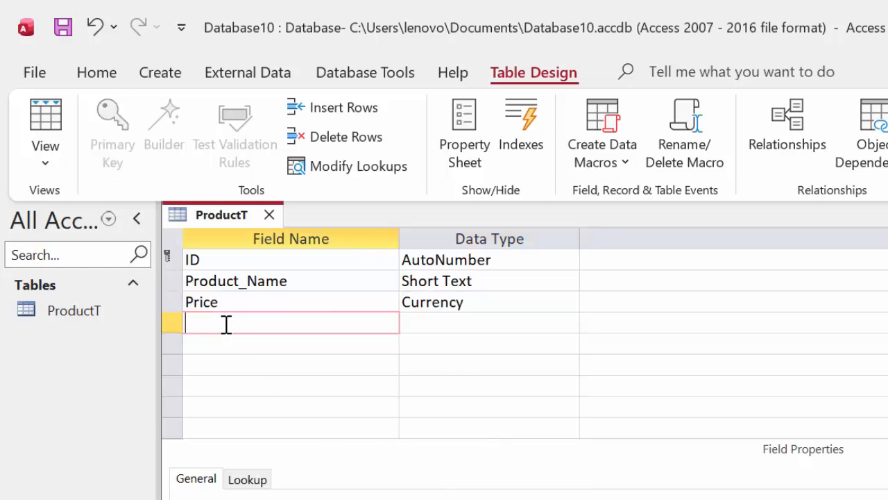
{"action": "type", "text": "Qty"}
{"action": "left_click", "coordinate": [465, 325]}
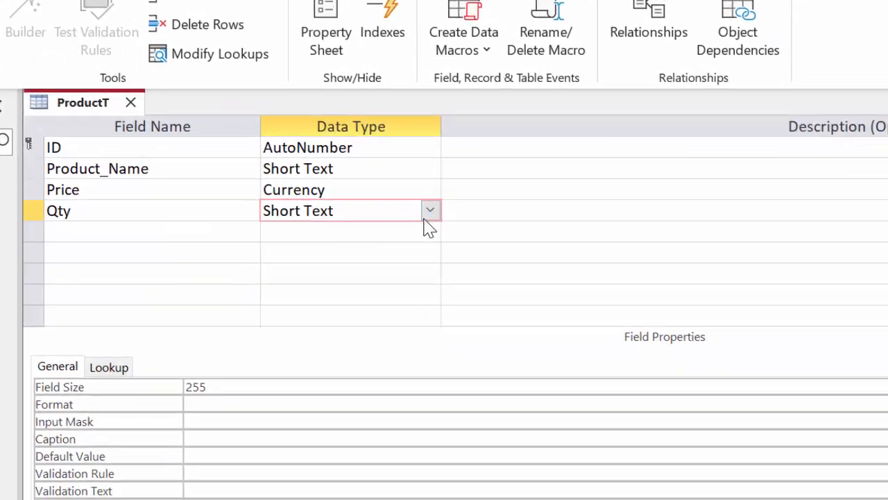
{"action": "left_click", "coordinate": [425, 218]}
{"action": "left_click", "coordinate": [356, 275]}
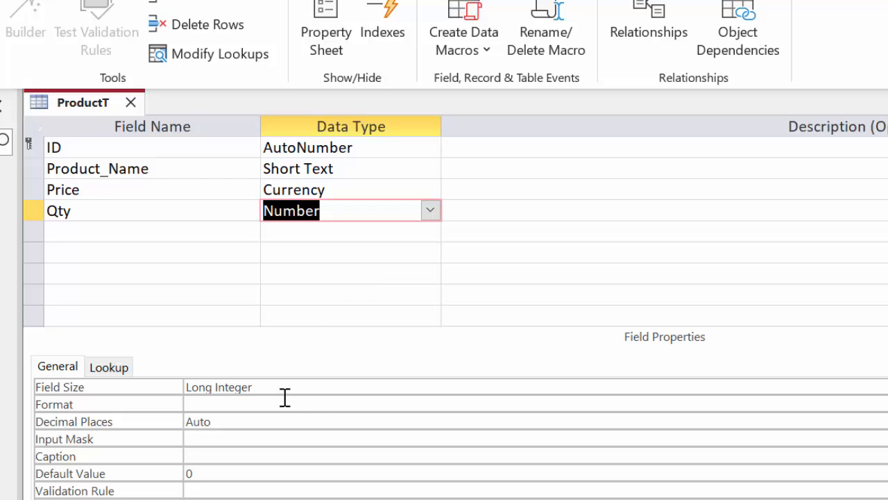
Step: Set the field size of the Qty field to double
{"action": "left_click", "coordinate": [284, 390]}
{"action": "key", "text": "BackSpace"}
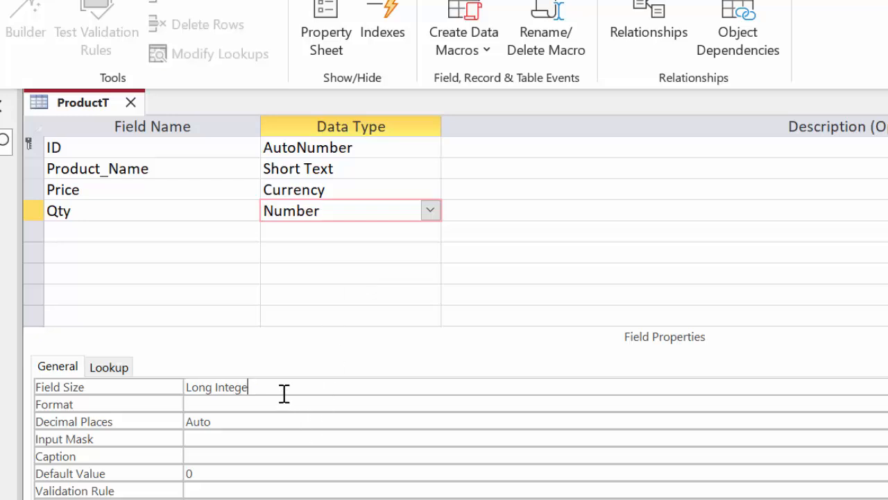
{"action": "key", "text": "BackSpace"}
{"action": "key", "text": "BackSpace"}
{"action": "key", "text": "BackSpace"}
{"action": "key", "text": "BackSpace"}
{"action": "key", "text": "BackSpace"}
{"action": "key", "text": "BackSpace"}
{"action": "key", "text": "BackSpace"}
{"action": "key", "text": "BackSpace"}
{"action": "key", "text": "BackSpace"}
{"action": "key", "text": "BackSpace"}
{"action": "key", "text": "BackSpace"}
{"action": "type", "text": "double"}
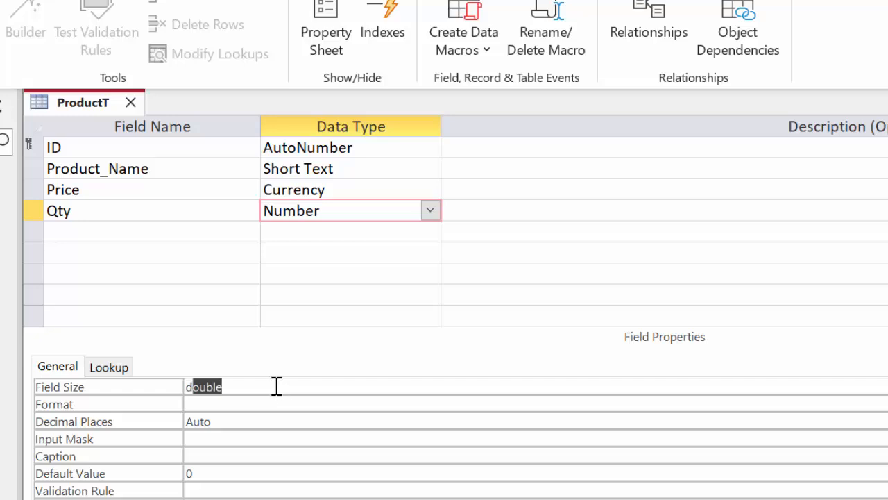
{"action": "left_click", "coordinate": [277, 387]}
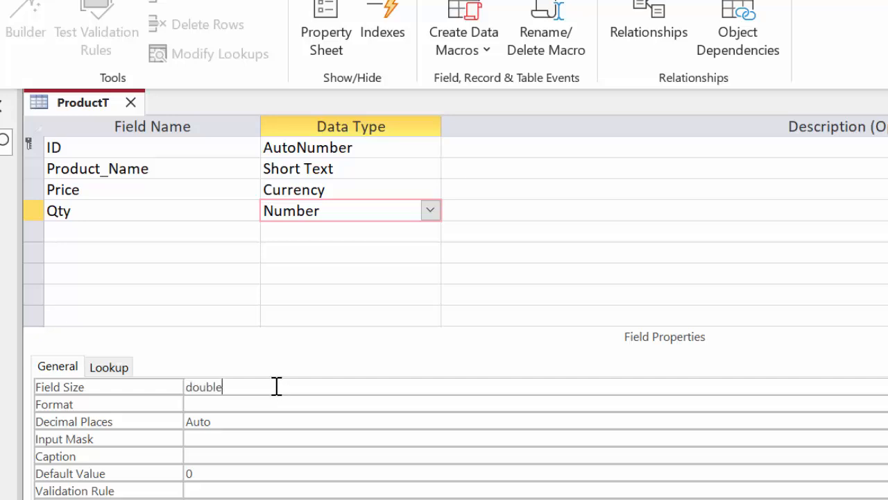
Step: Add a Total_Price field below Qty with the Calculated data type
{"action": "left_click", "coordinate": [90, 235]}
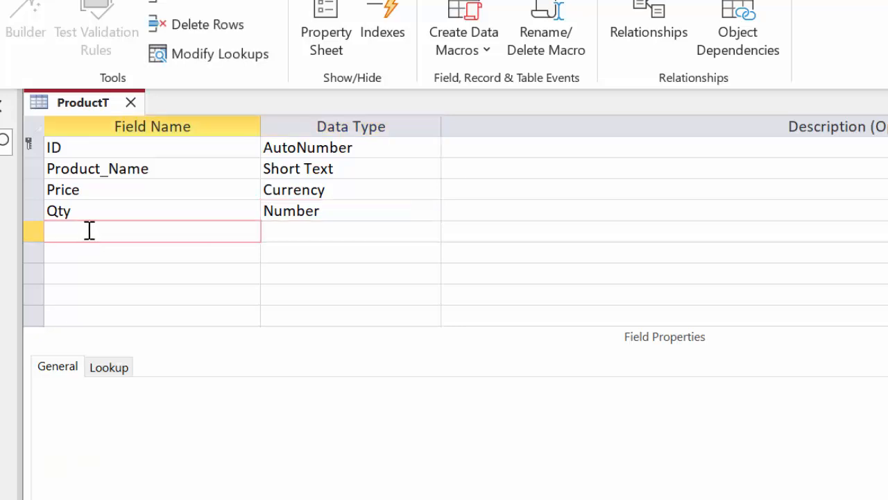
{"action": "type", "text": "Total_Price"}
{"action": "left_click", "coordinate": [379, 233]}
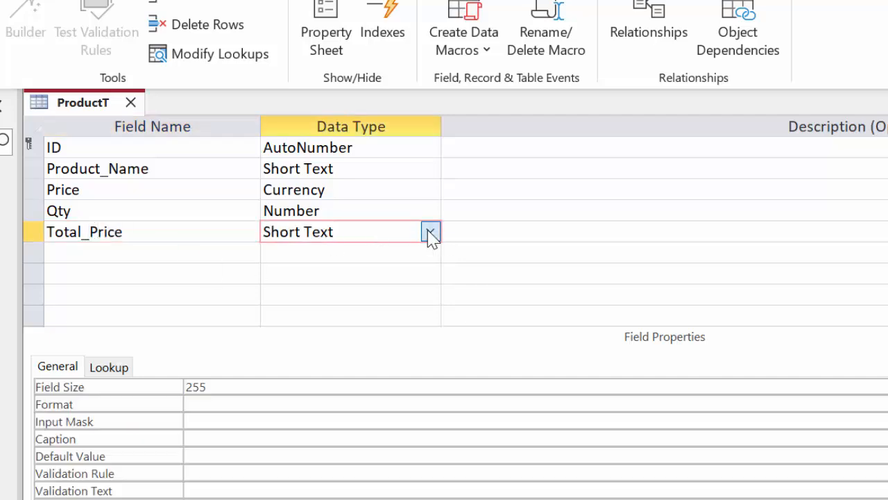
{"action": "left_click", "coordinate": [430, 233]}
{"action": "left_click", "coordinate": [305, 497]}
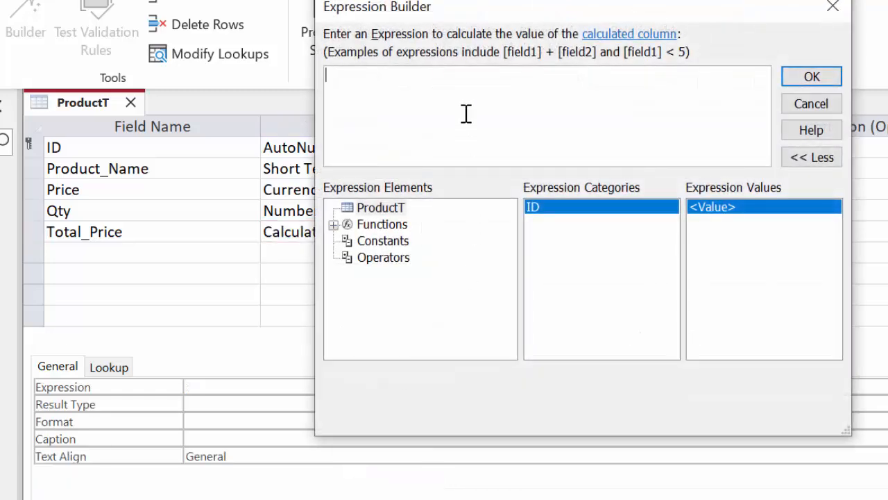
Step: Define the calculated expression for Total_Price as [Price]*[Qty]
{"action": "type", "text": "["}
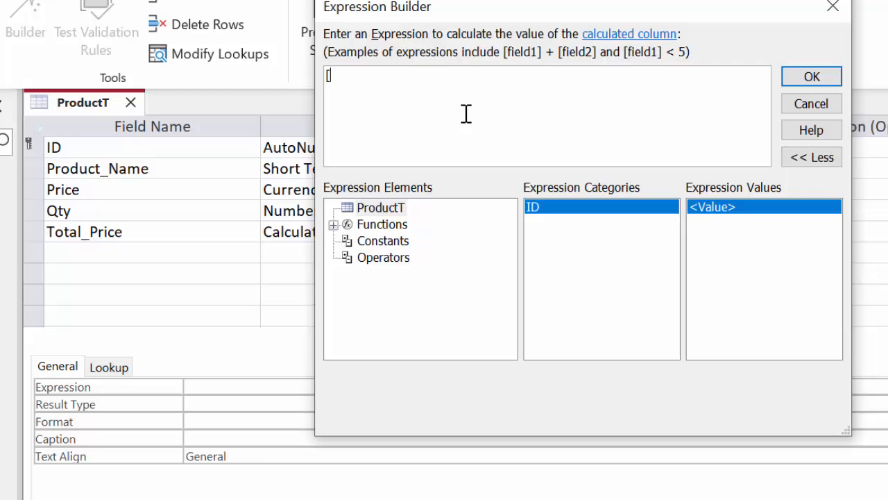
{"action": "type", "text": "Price]*[Qty"}
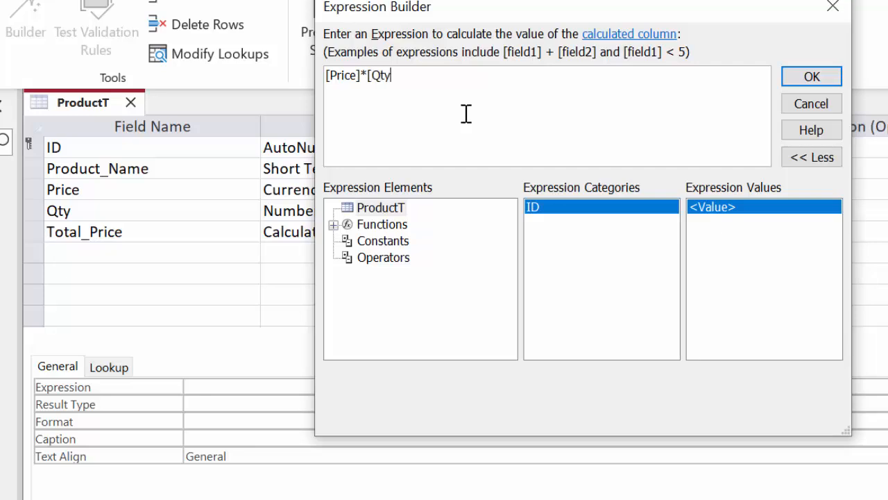
{"action": "type", "text": "]"}
{"action": "left_click", "coordinate": [832, 78]}
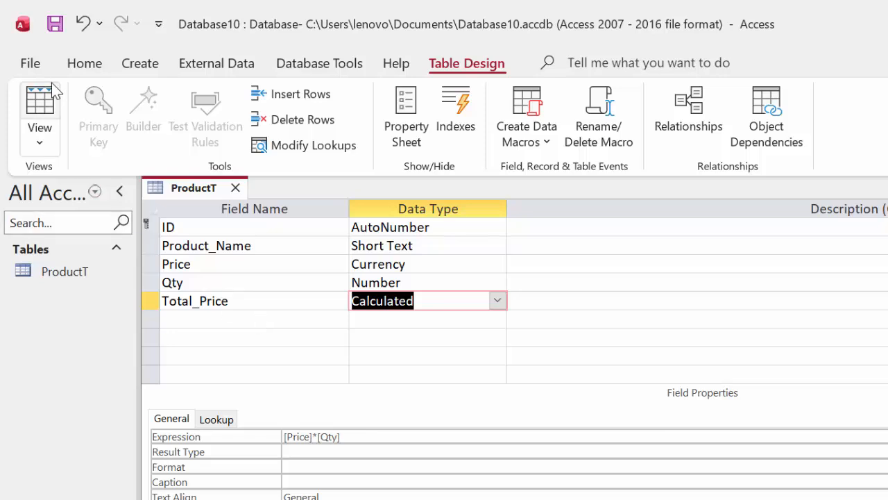
Step: Save the table, switch it to Datasheet View, and widen the Product_Name column to fit its heading
{"action": "left_click", "coordinate": [42, 104]}
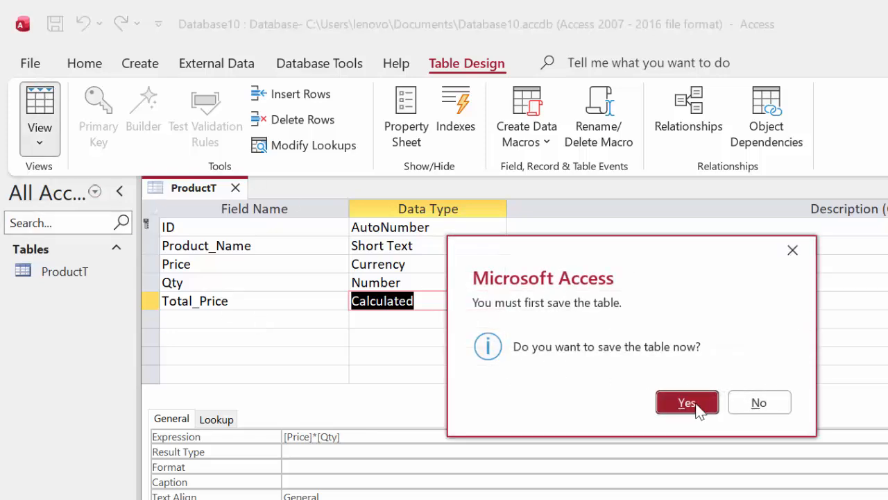
{"action": "left_click", "coordinate": [702, 408]}
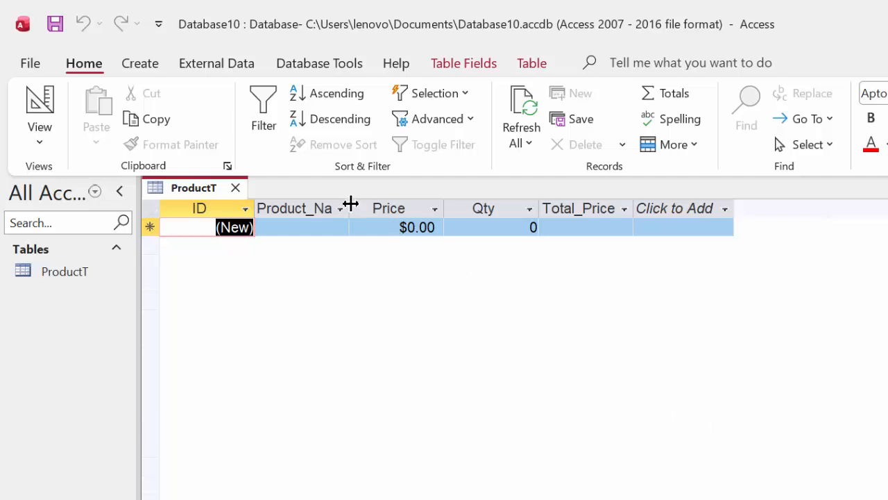
{"action": "left_click_drag", "start_coordinate": [350, 203], "coordinate": [374, 205]}
Step: Enter the first record with product name Basmati Rice, price 100 and quantity 70
{"action": "left_click", "coordinate": [340, 228]}
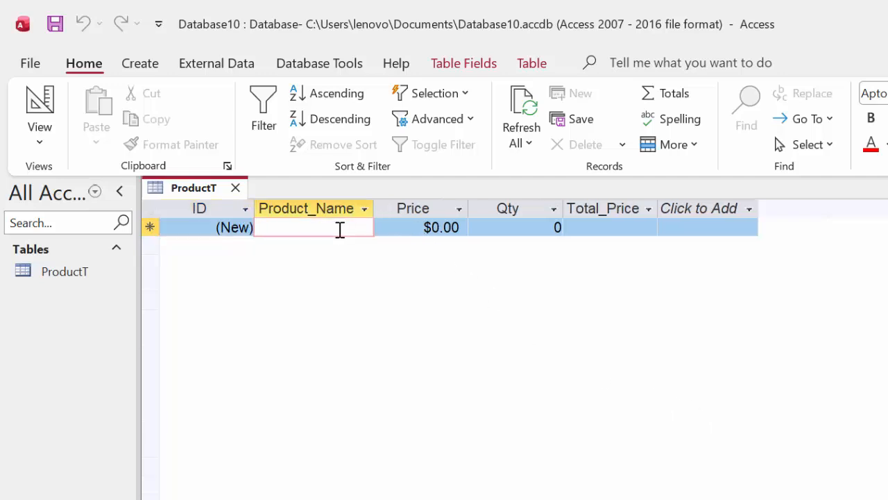
{"action": "type", "text": "Basmat"}
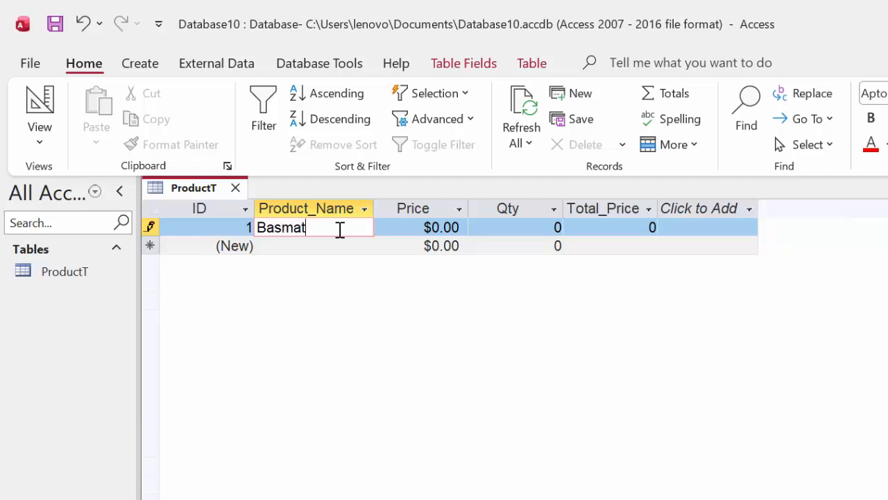
{"action": "type", "text": "i Rice"}
{"action": "left_click", "coordinate": [439, 227]}
{"action": "key", "text": "BackSpace"}
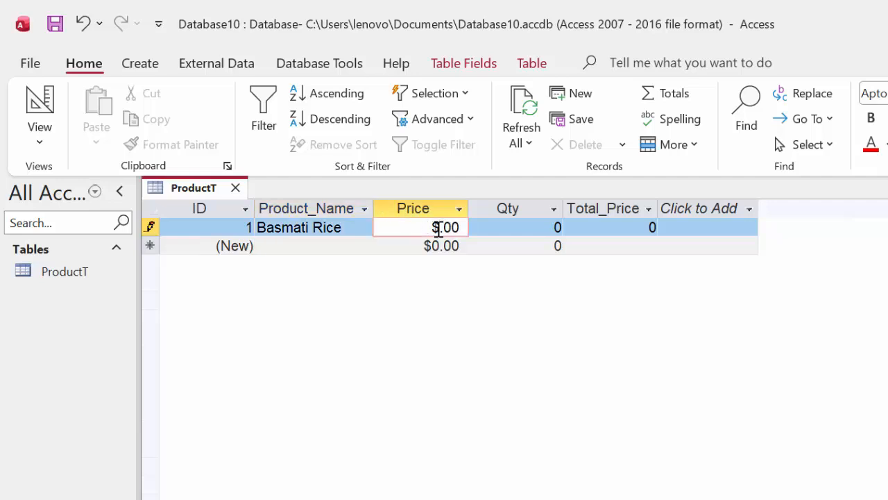
{"action": "type", "text": "100"}
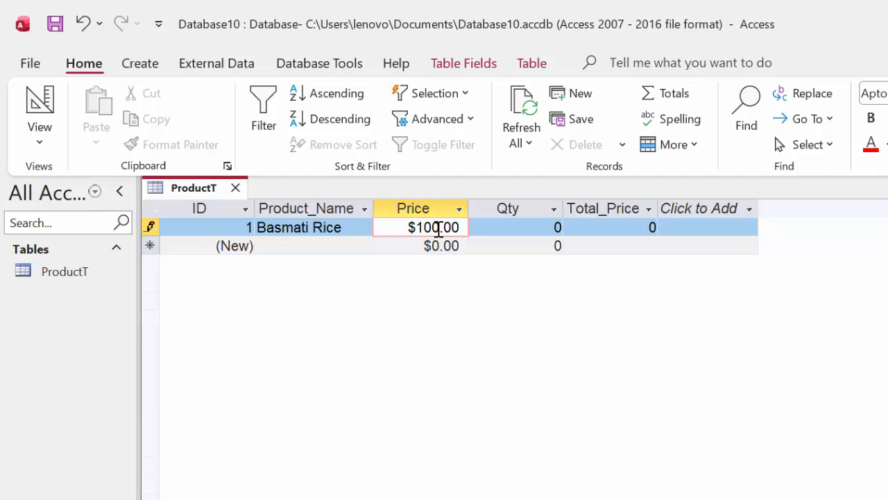
{"action": "left_click", "coordinate": [535, 228]}
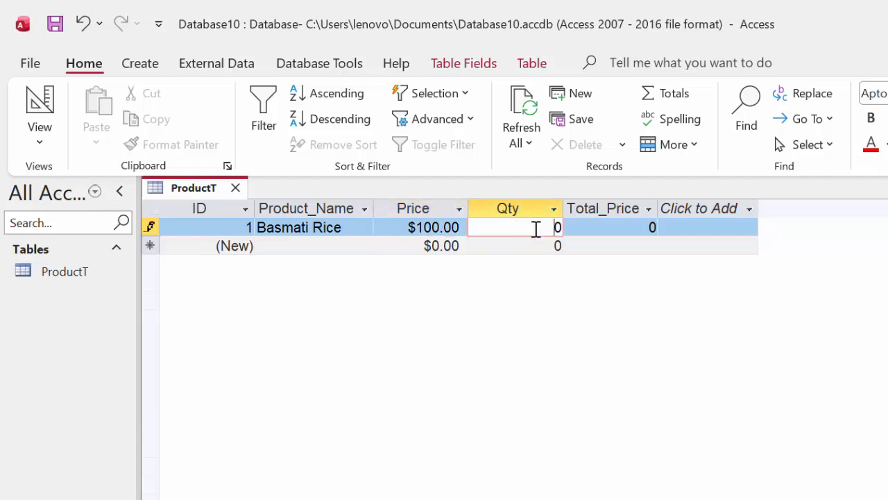
{"action": "type", "text": "7"}
{"action": "key", "text": "Tab"}
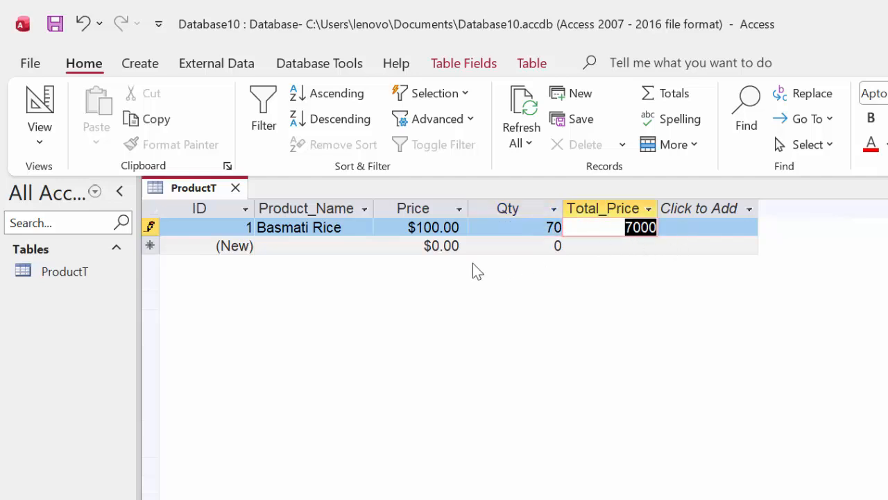
Step: Enter the second record with product name Polam Rice, price 80 and quantity 120
{"action": "left_click", "coordinate": [317, 246]}
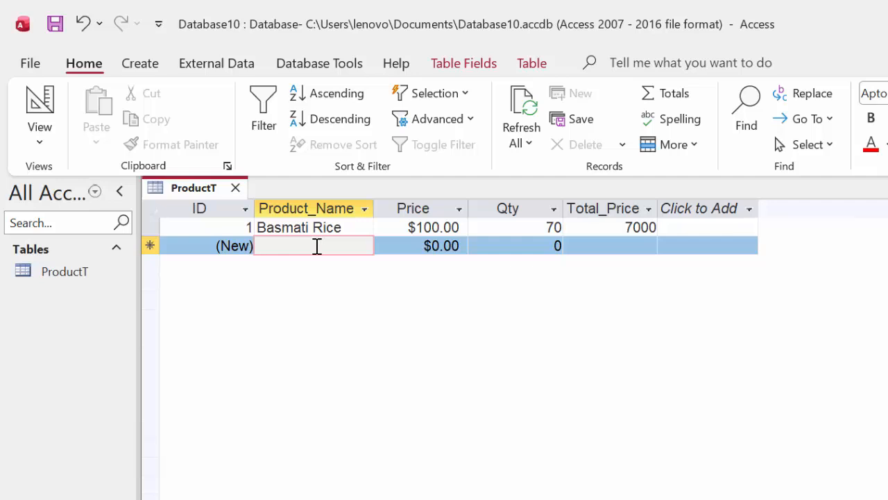
{"action": "type", "text": "Pol"}
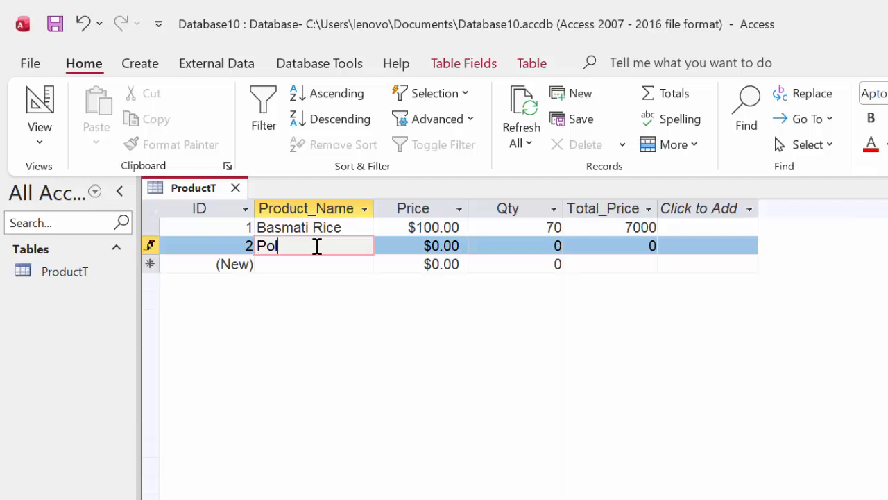
{"action": "type", "text": "am Rice"}
{"action": "key", "text": "Tab"}
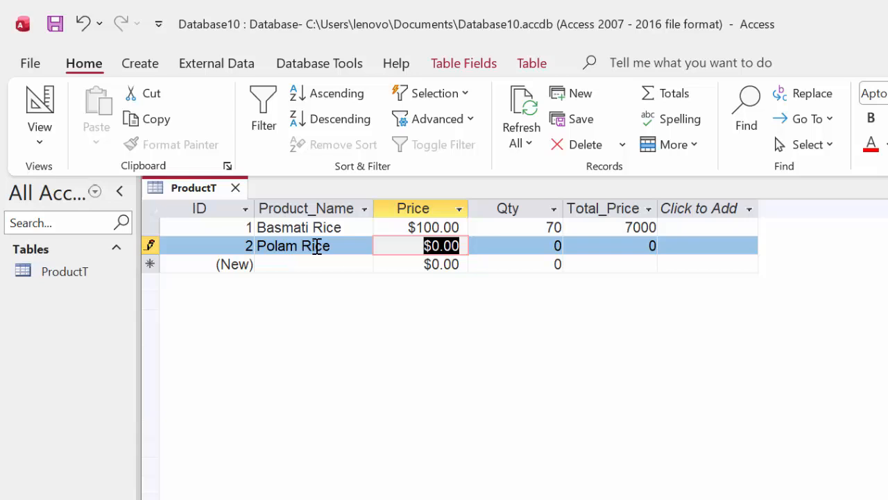
{"action": "type", "text": "80"}
{"action": "key", "text": "Tab"}
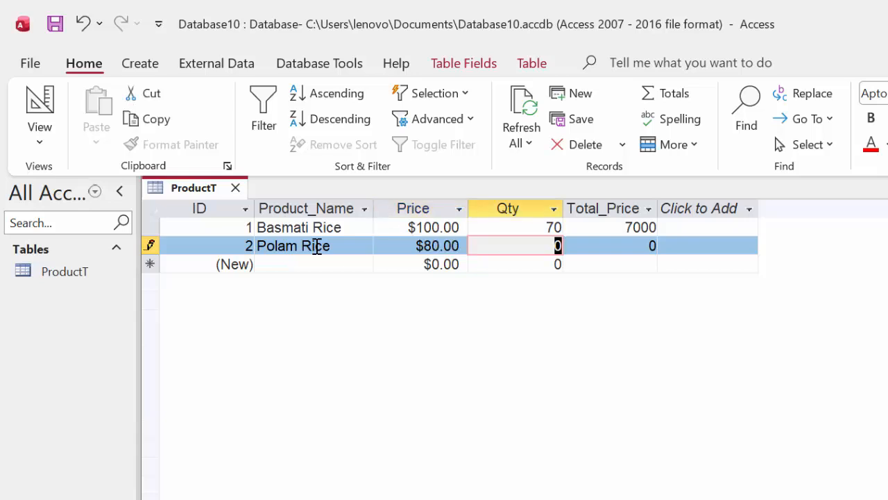
{"action": "type", "text": "120"}
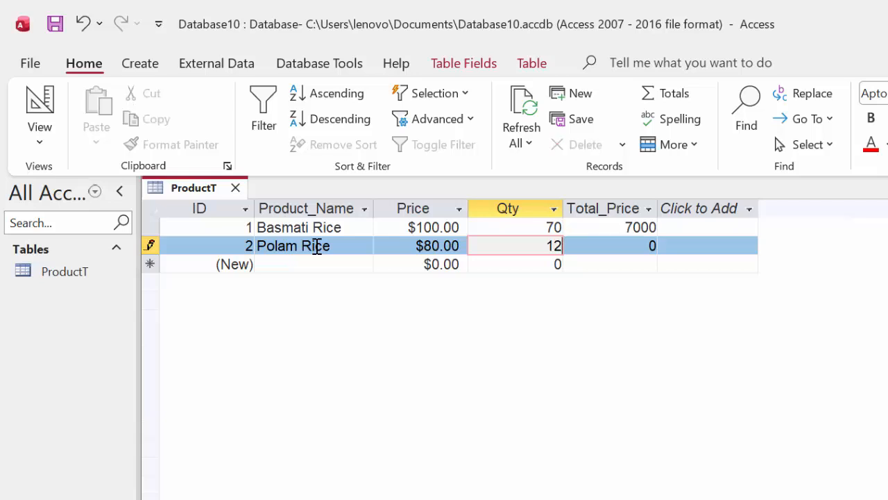
Step: Enter the third record with product name Pulse, price 120 and quantity 70
{"action": "key", "text": "Tab"}
{"action": "key", "text": "Tab"}
{"action": "key", "text": "Tab"}
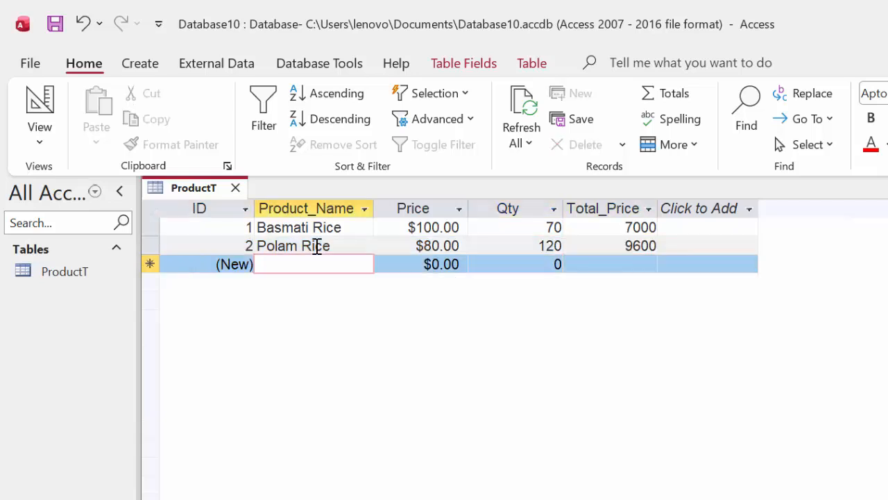
{"action": "type", "text": "Puy"}
{"action": "key", "text": "BackSpace"}
{"action": "key", "text": "BackSpace"}
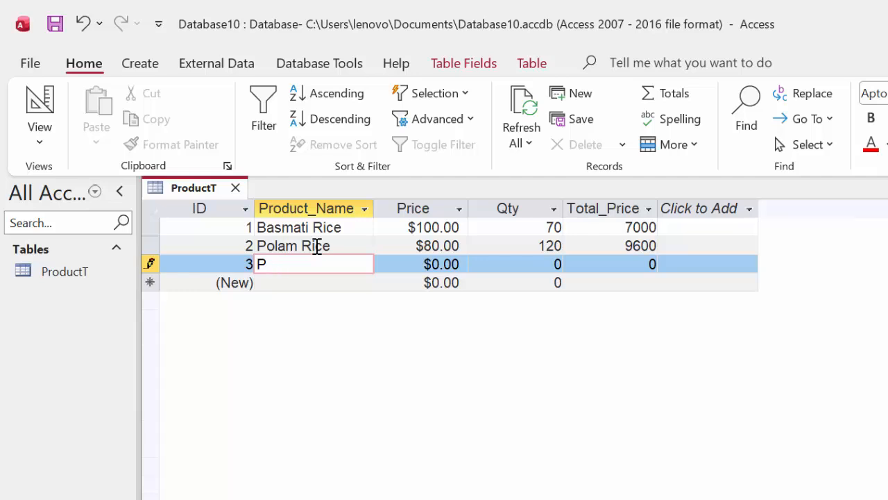
{"action": "type", "text": "ulse"}
{"action": "key", "text": "Tab"}
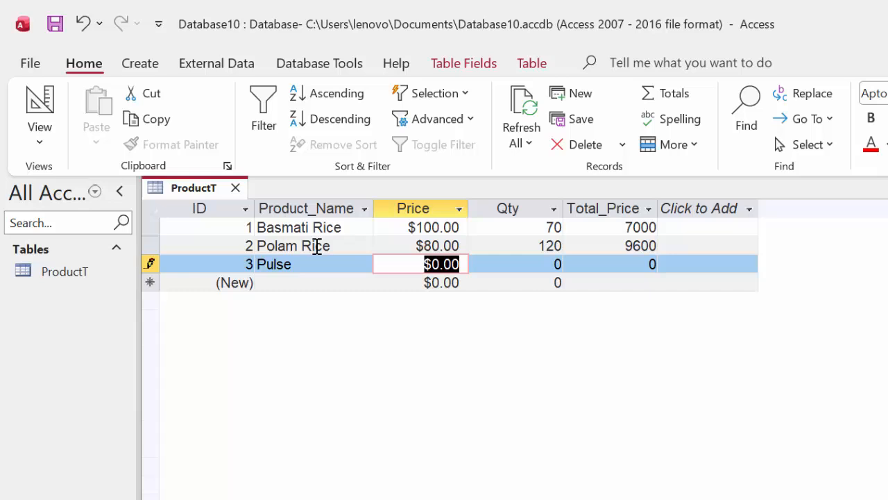
{"action": "type", "text": "120"}
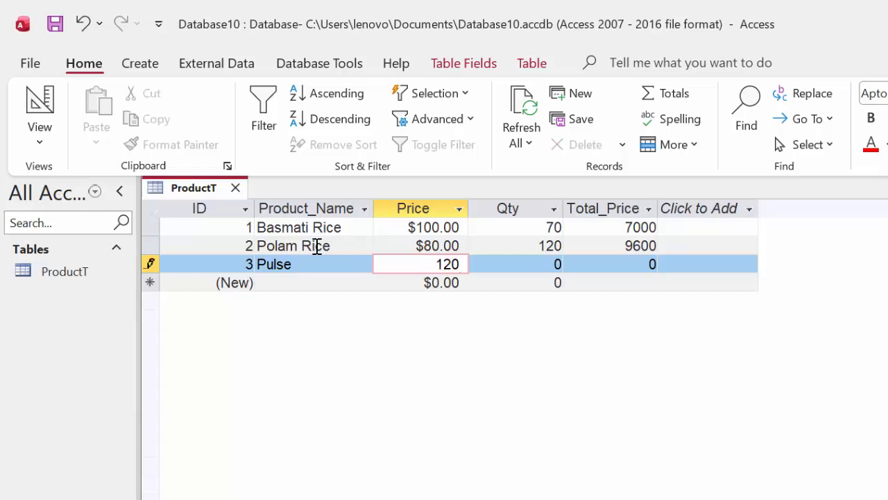
{"action": "key", "text": "Tab"}
{"action": "type", "text": "70"}
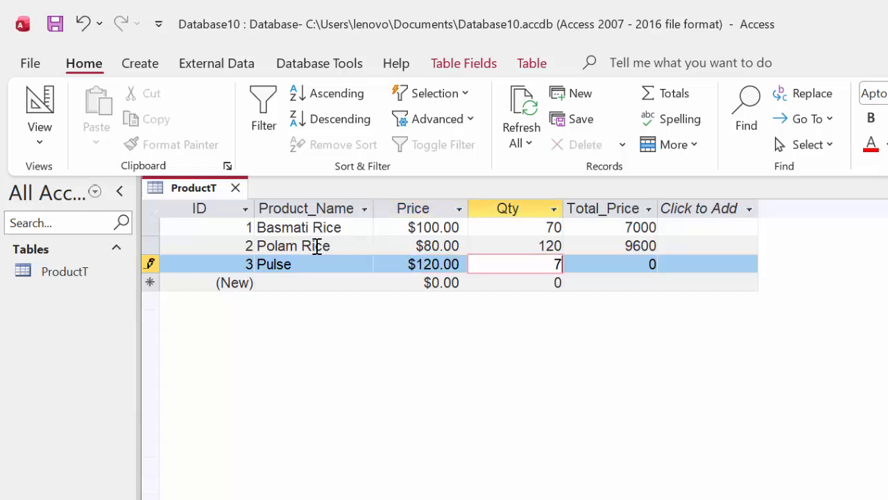
{"action": "key", "text": "Tab"}
{"action": "key", "text": "Tab"}
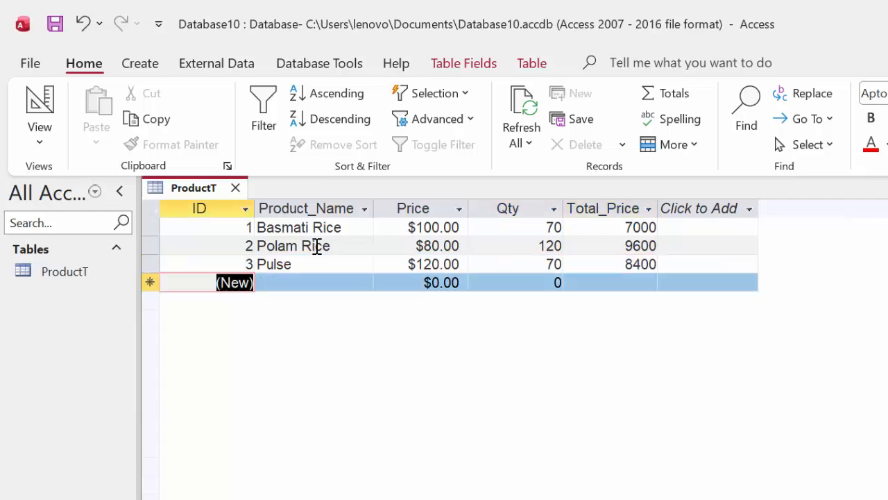
Step: Enter the fourth record with product name Almond, price 800 and quantity 50
{"action": "key", "text": "Tab"}
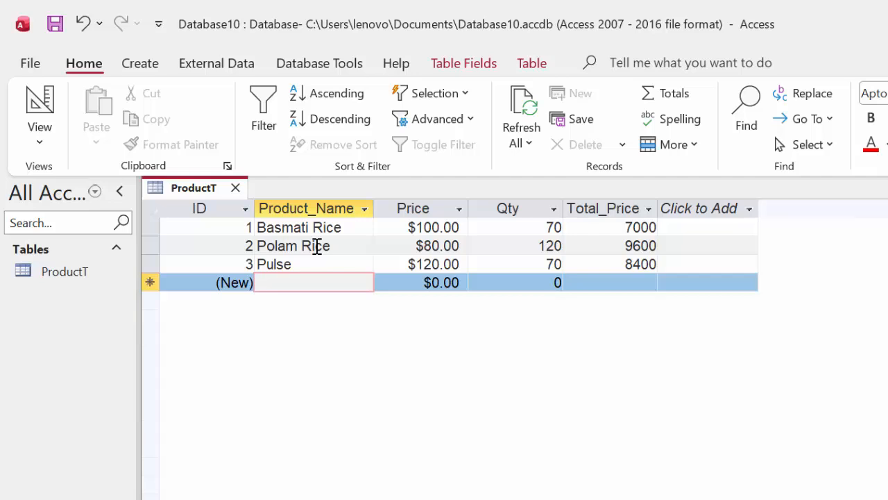
{"action": "type", "text": "Almond"}
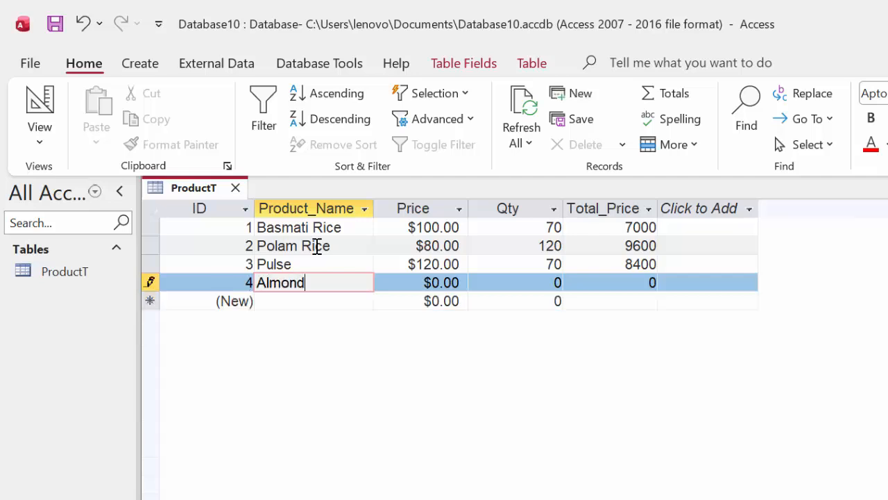
{"action": "key", "text": "Tab"}
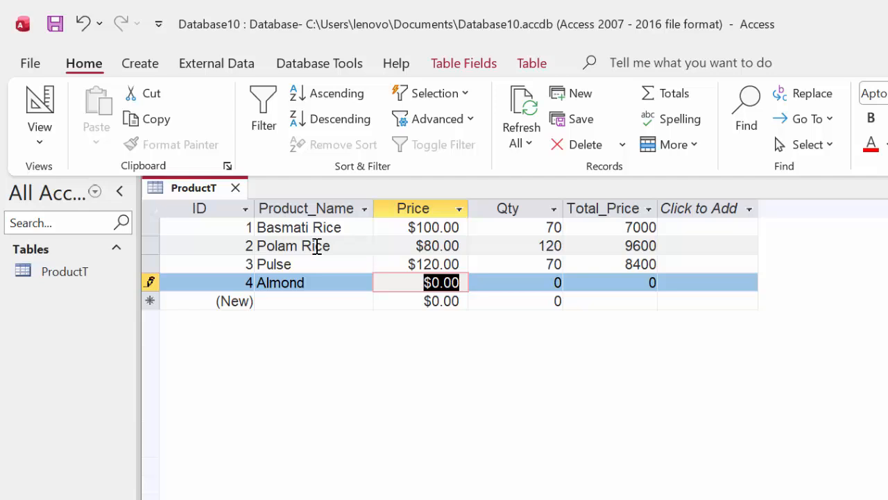
{"action": "type", "text": "80"}
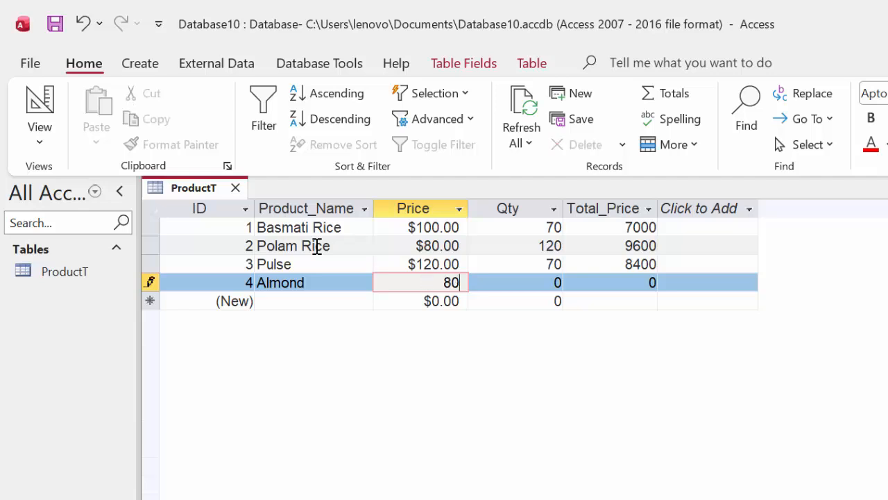
{"action": "type", "text": "0"}
{"action": "key", "text": "Tab"}
{"action": "type", "text": "50"}
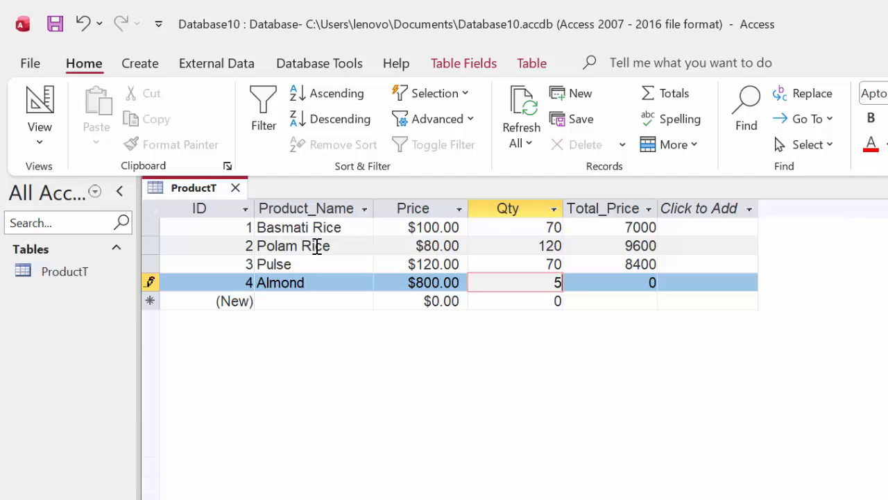
{"action": "key", "text": "Tab"}
{"action": "key", "text": "Tab"}
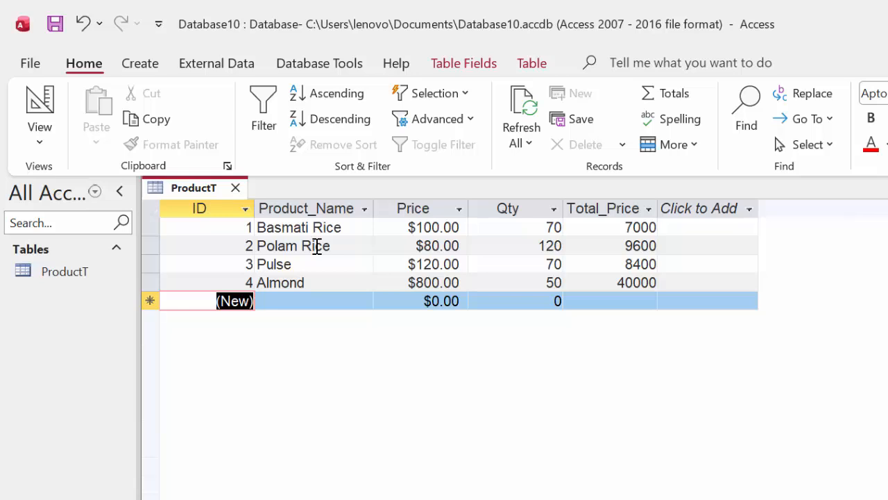
Step: Close the ProductT table with its layout changes saved, and create a blank form in Design View
{"action": "left_click", "coordinate": [236, 188]}
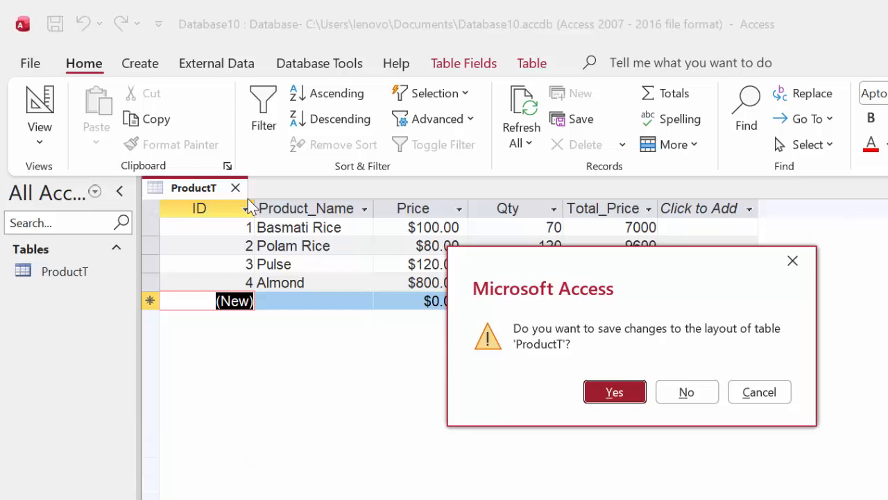
{"action": "left_click", "coordinate": [614, 393]}
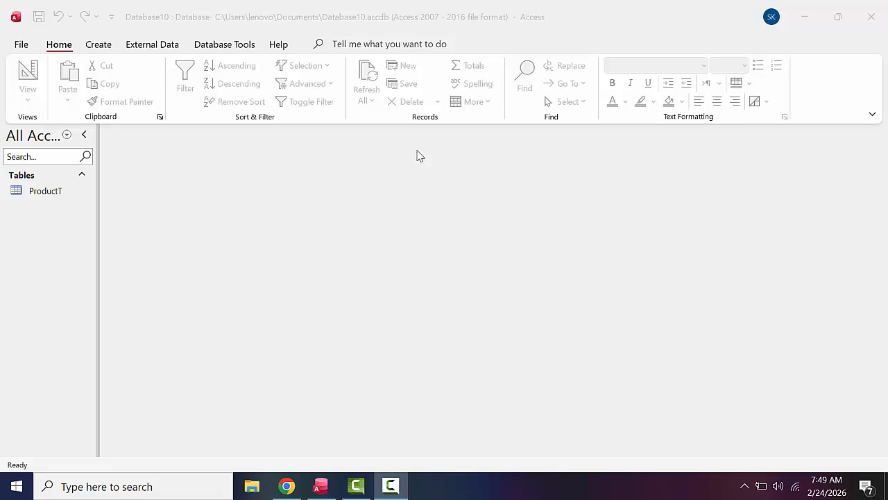
{"action": "left_click", "coordinate": [102, 48]}
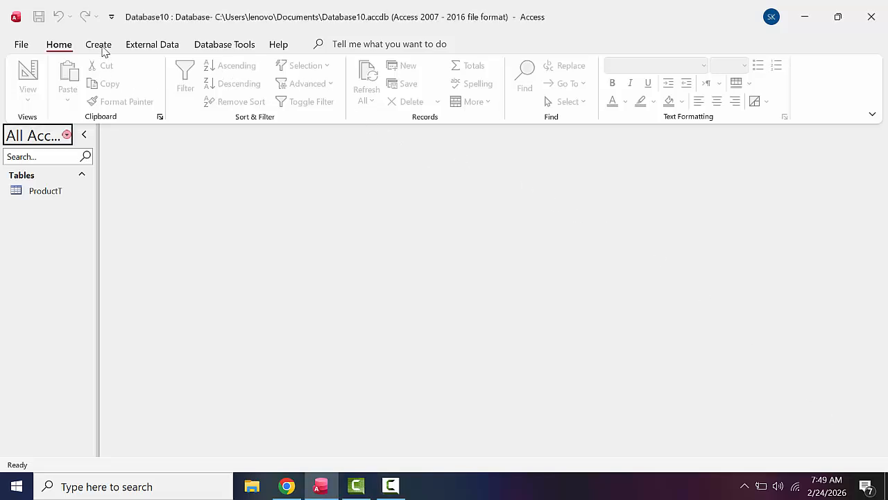
{"action": "left_click", "coordinate": [102, 47]}
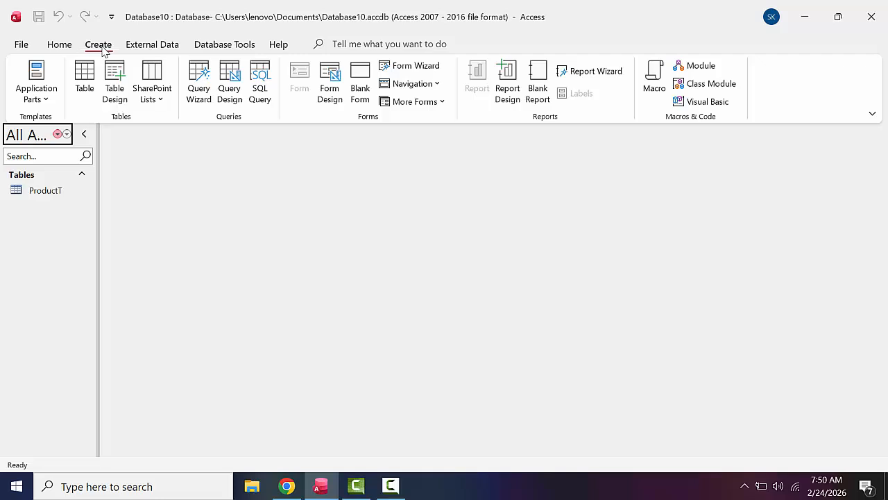
{"action": "left_click", "coordinate": [335, 78]}
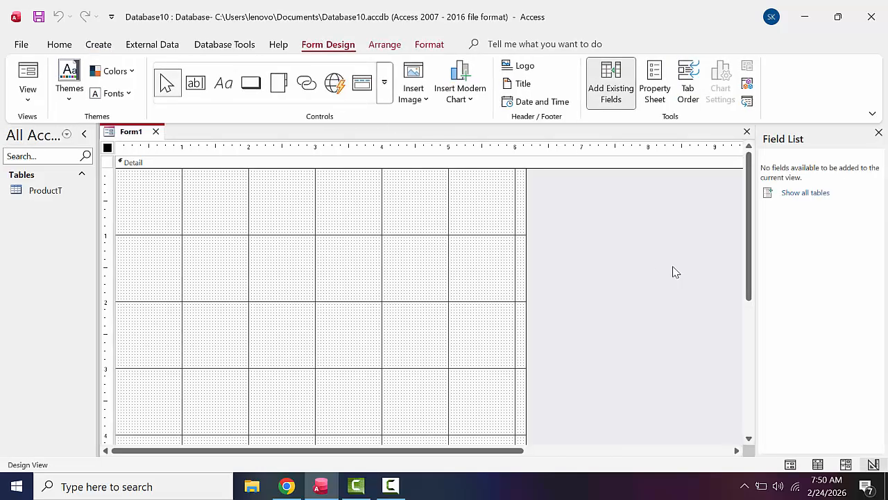
Step: Add the ProductT fields ID, Product_Name, Price, Qty and Total_Price to the form's Detail section, stacked one below another
{"action": "left_click", "coordinate": [805, 200]}
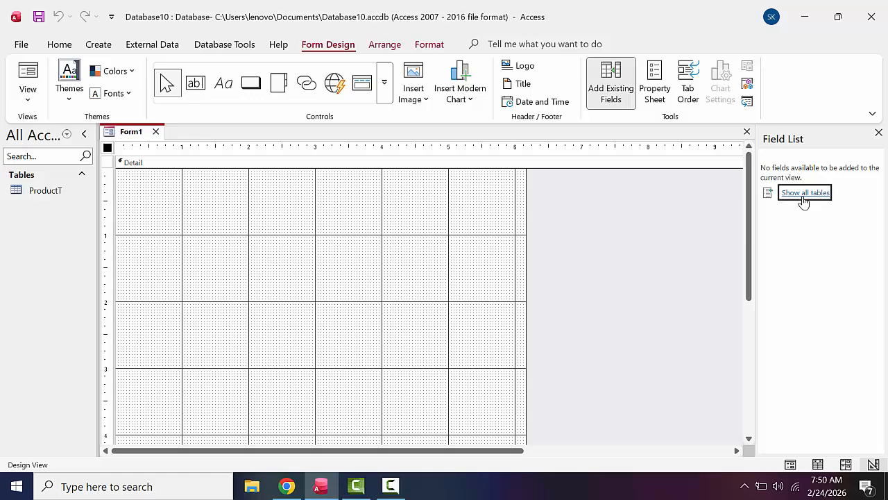
{"action": "left_click", "coordinate": [803, 200]}
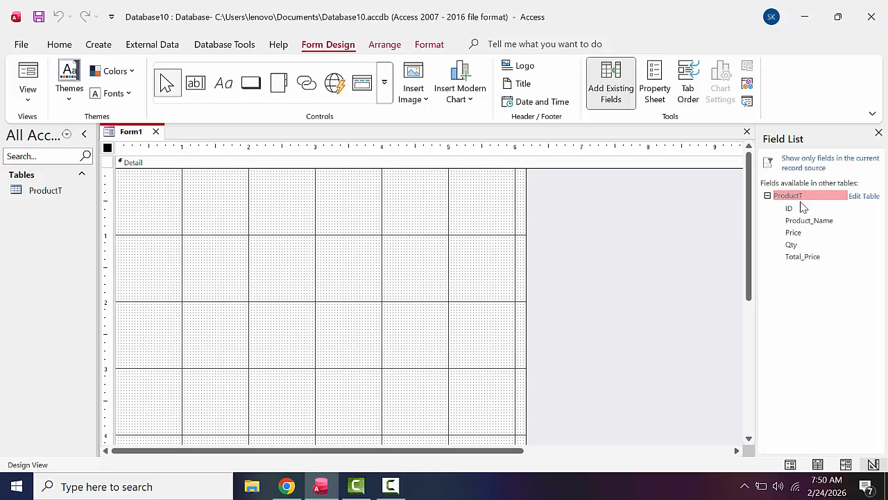
{"action": "left_click_drag", "start_coordinate": [798, 212], "coordinate": [328, 207]}
{"action": "left_click_drag", "start_coordinate": [794, 223], "coordinate": [328, 235]}
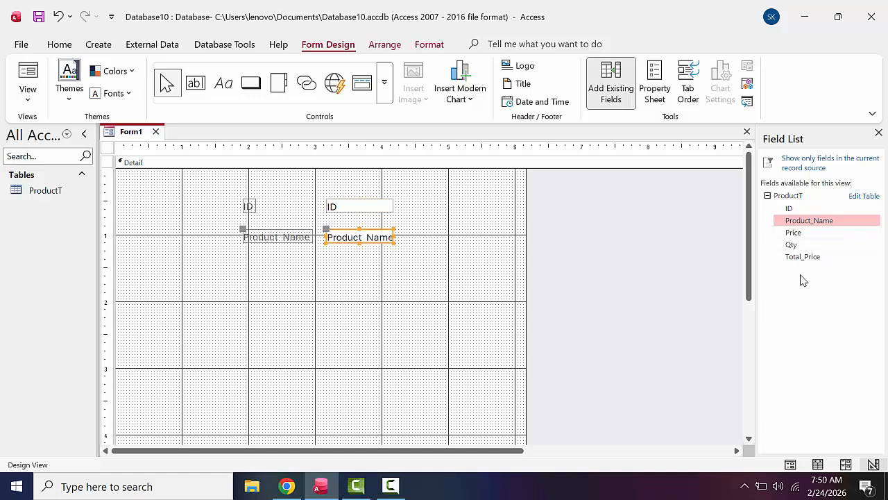
{"action": "left_click_drag", "start_coordinate": [786, 236], "coordinate": [333, 267]}
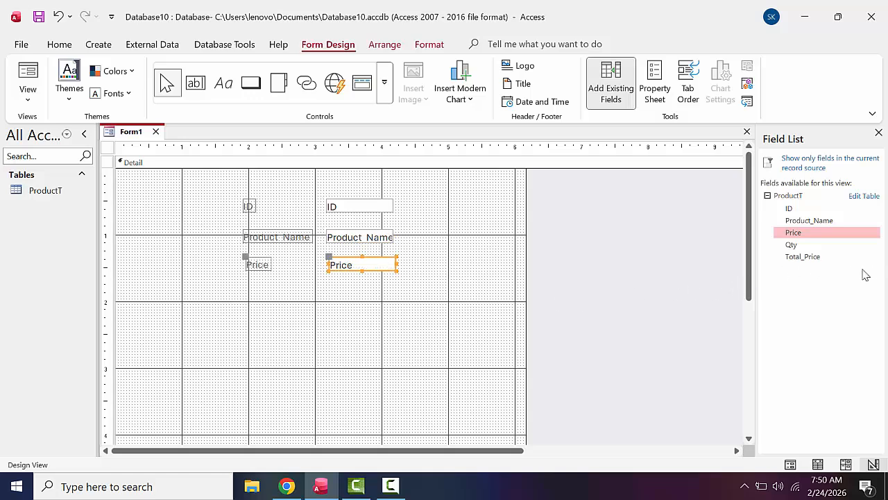
{"action": "left_click_drag", "start_coordinate": [792, 246], "coordinate": [333, 291]}
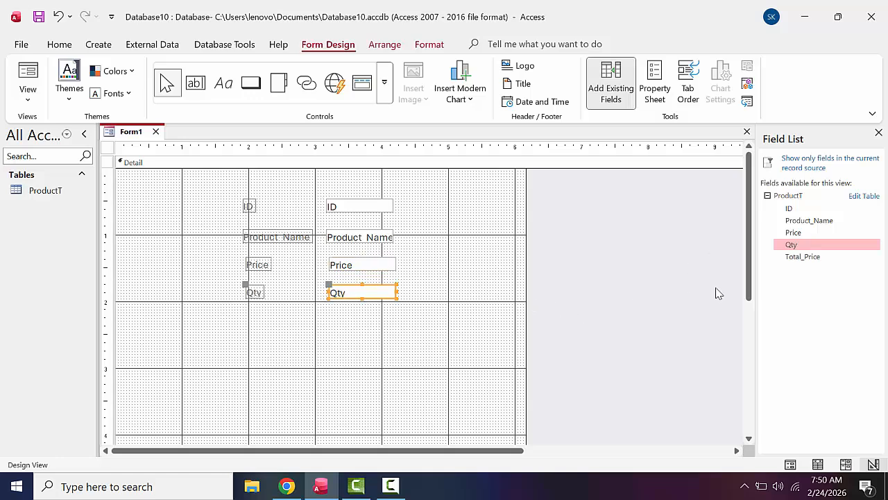
{"action": "left_click", "coordinate": [797, 258]}
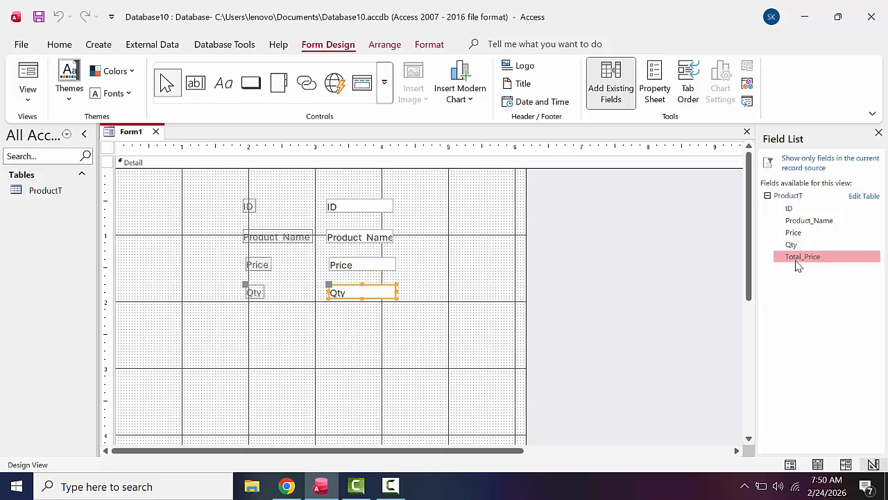
{"action": "left_click_drag", "start_coordinate": [797, 264], "coordinate": [332, 322]}
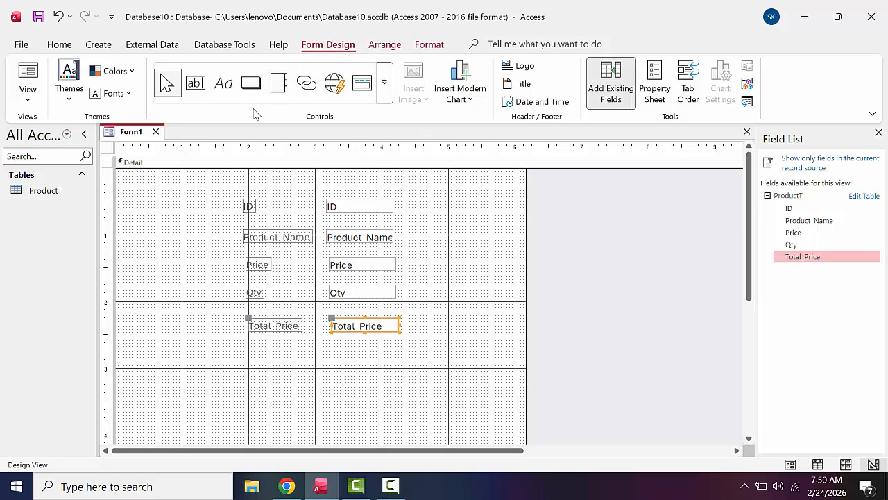
Step: Open the form's Property Sheet, and place a rectangle in the Detail section and delete it again
{"action": "left_click", "coordinate": [383, 83]}
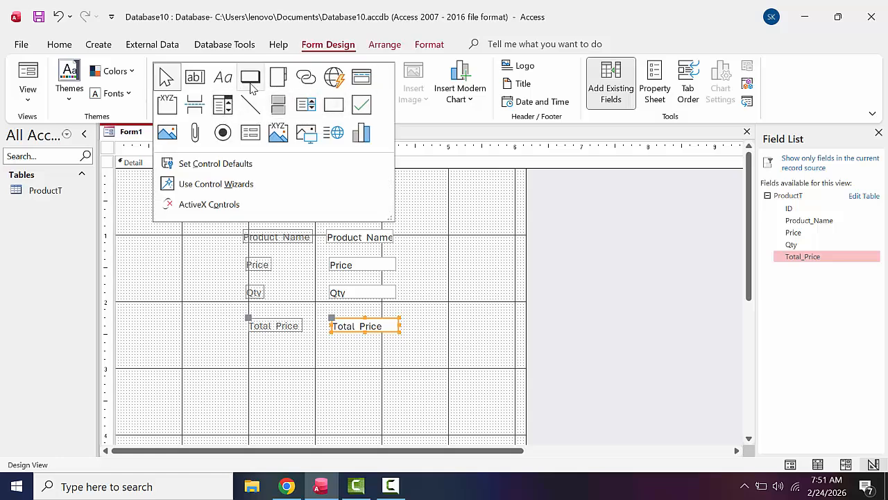
{"action": "left_click", "coordinate": [331, 104]}
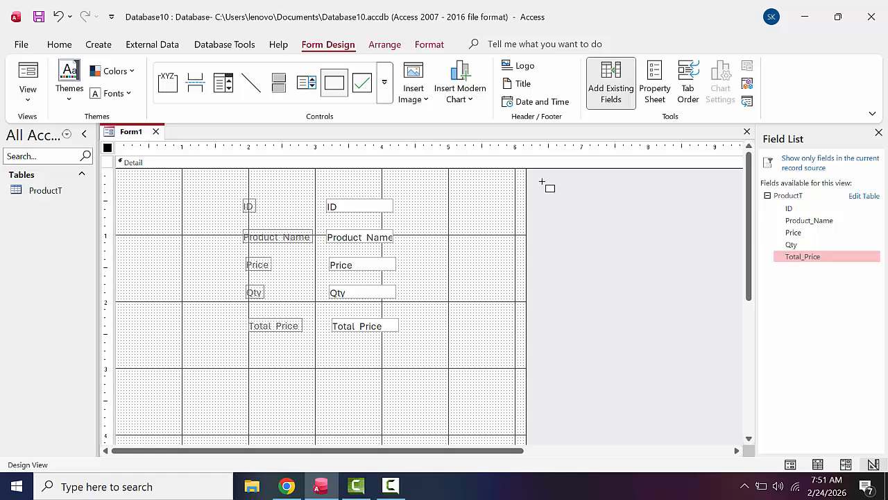
{"action": "left_click", "coordinate": [655, 82]}
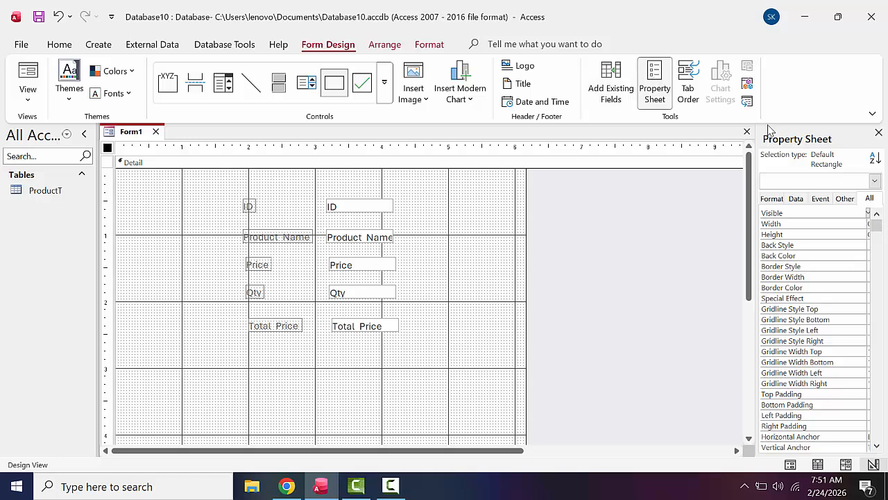
{"action": "left_click", "coordinate": [875, 182]}
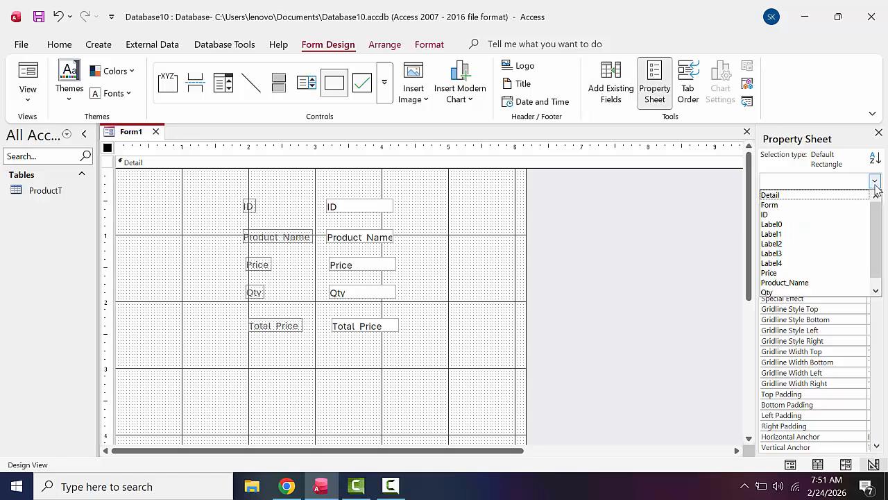
{"action": "left_click", "coordinate": [875, 183]}
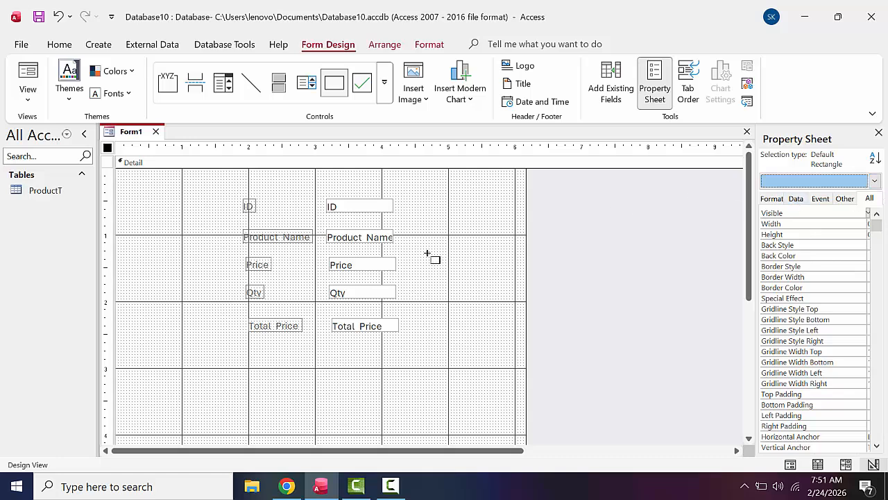
{"action": "left_click", "coordinate": [428, 254]}
{"action": "key", "text": "Delete"}
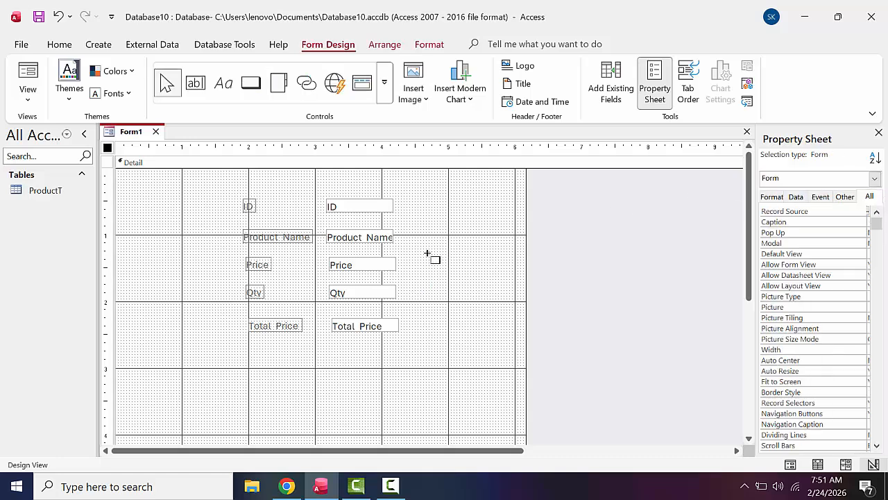
Step: Widen the Property Sheet pane so that the property values can be read in full
{"action": "left_click", "coordinate": [147, 223]}
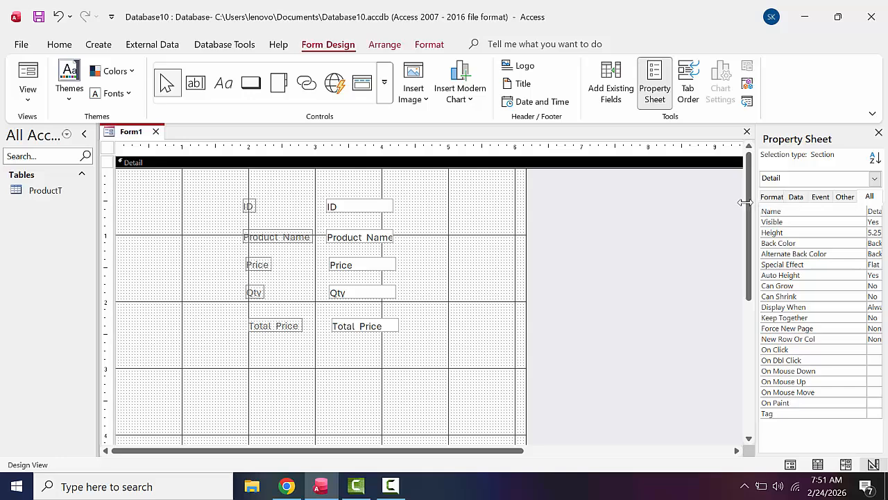
{"action": "left_click_drag", "start_coordinate": [756, 208], "coordinate": [686, 210]}
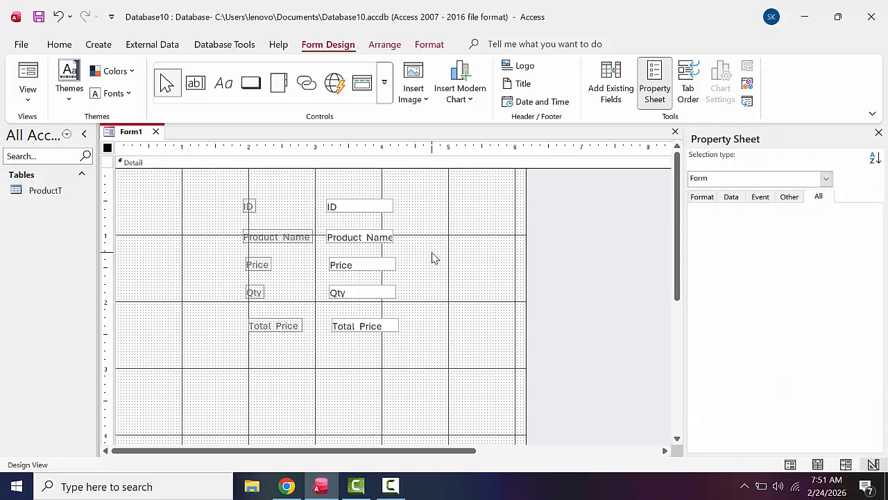
{"action": "left_click_drag", "start_coordinate": [408, 361], "coordinate": [243, 195]}
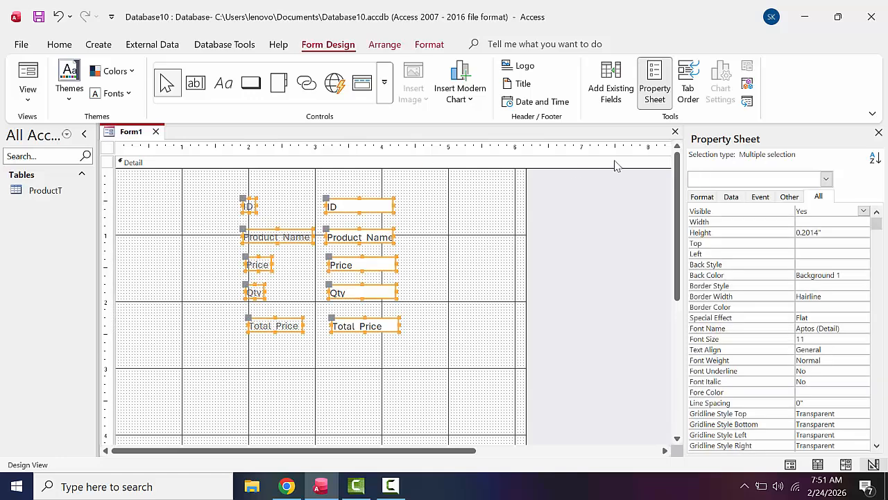
{"action": "left_click", "coordinate": [688, 86]}
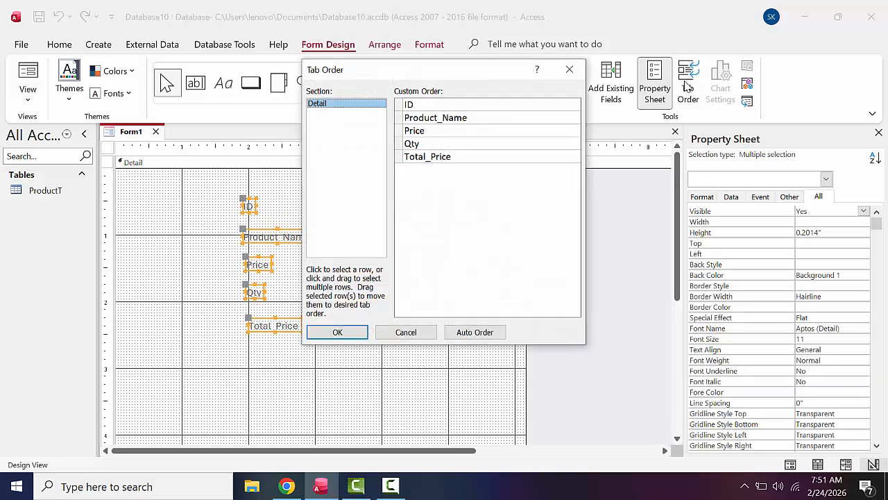
{"action": "left_click", "coordinate": [569, 69]}
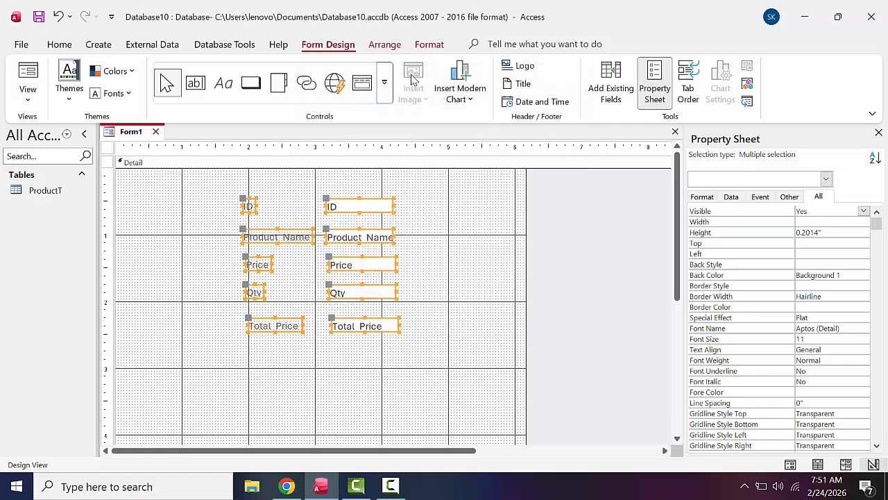
{"action": "left_click", "coordinate": [381, 45]}
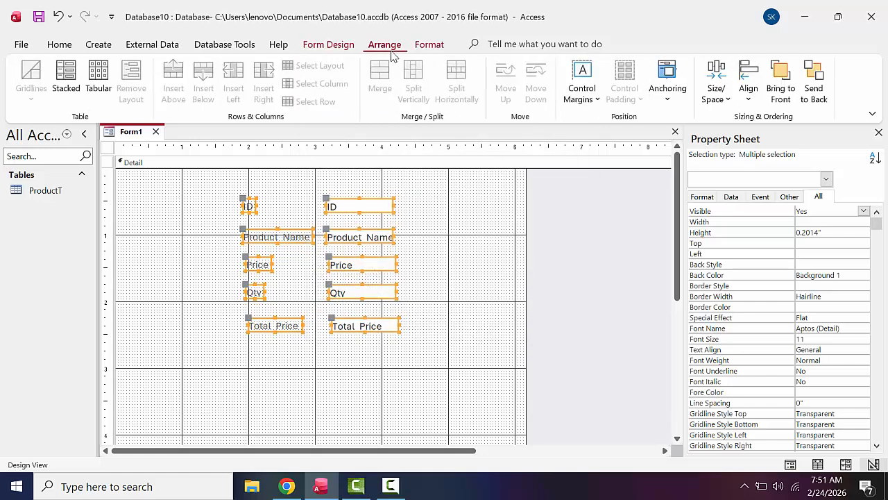
{"action": "left_click", "coordinate": [748, 103]}
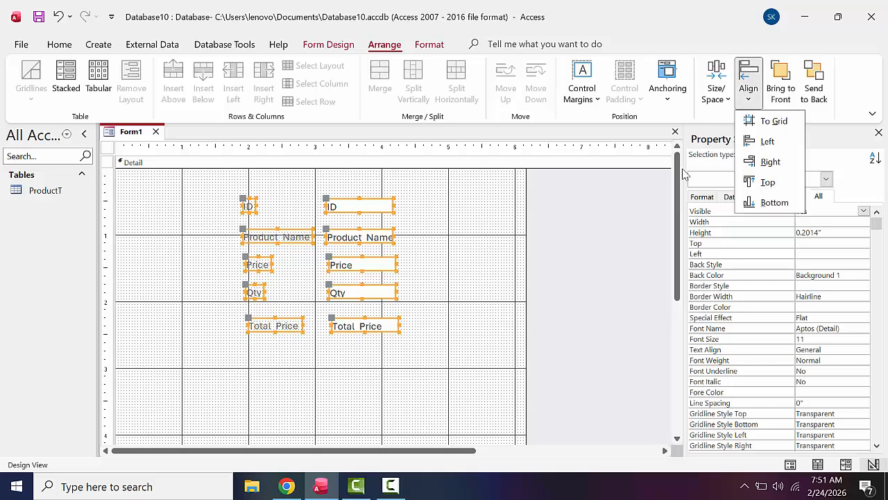
{"action": "left_click", "coordinate": [375, 432]}
{"action": "left_click", "coordinate": [321, 383]}
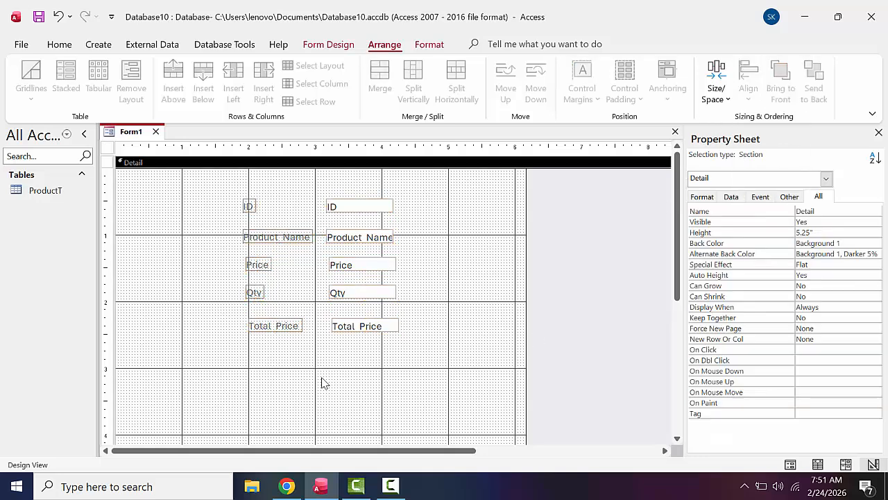
Step: Align the five field labels to the left and their five text boxes to the right in the Detail section
{"action": "left_click_drag", "start_coordinate": [290, 360], "coordinate": [234, 199]}
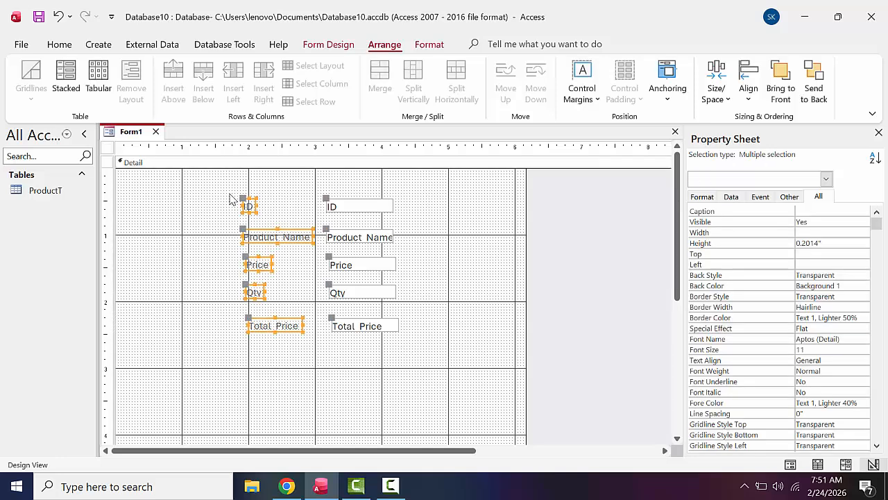
{"action": "left_click", "coordinate": [750, 104]}
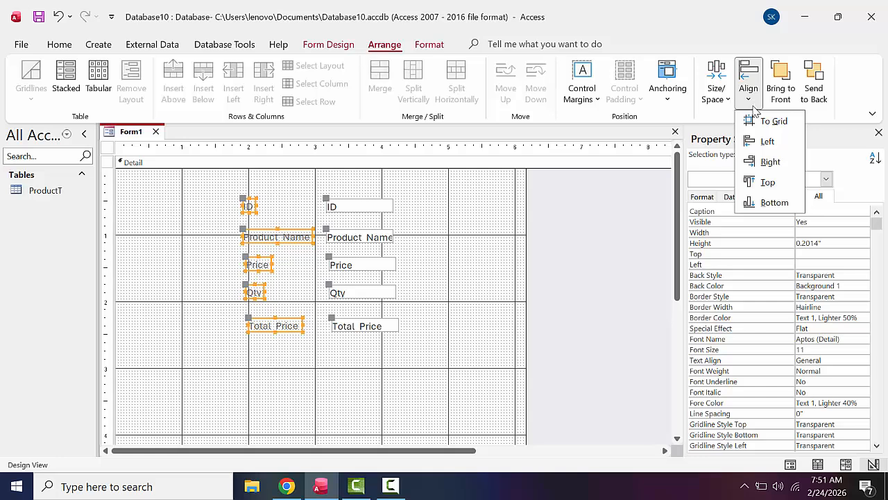
{"action": "left_click", "coordinate": [760, 141]}
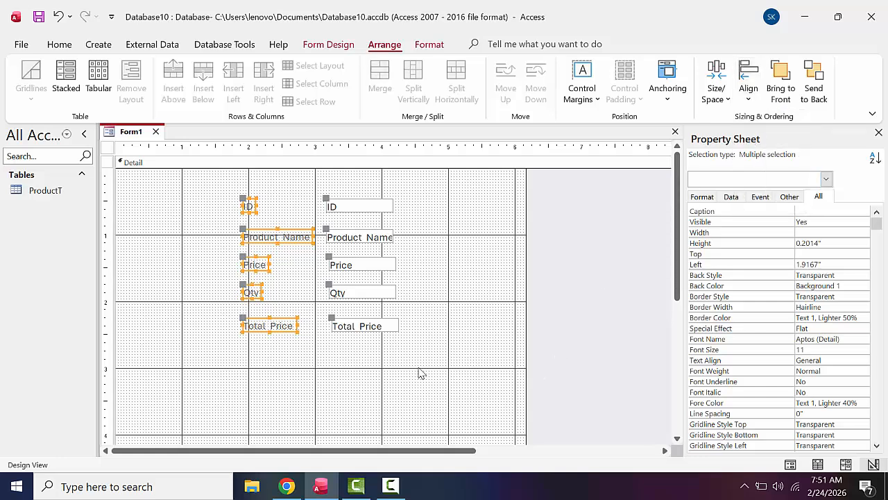
{"action": "left_click_drag", "start_coordinate": [418, 368], "coordinate": [362, 195]}
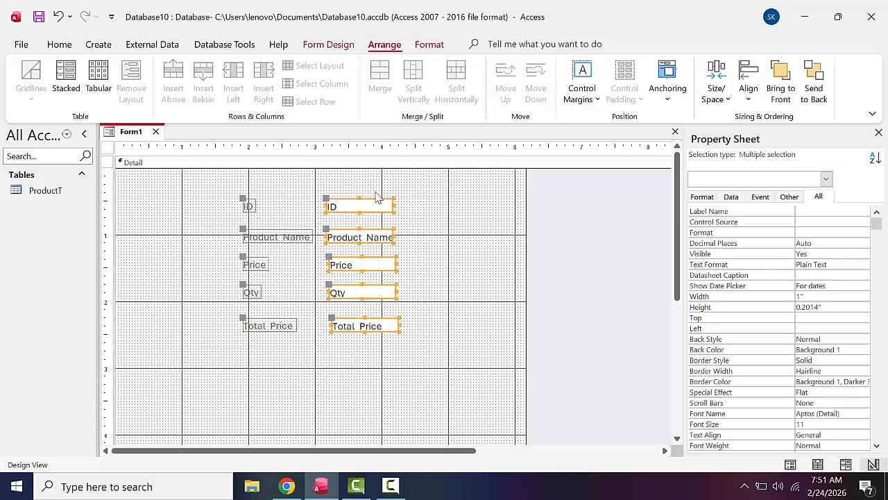
{"action": "left_click", "coordinate": [746, 102]}
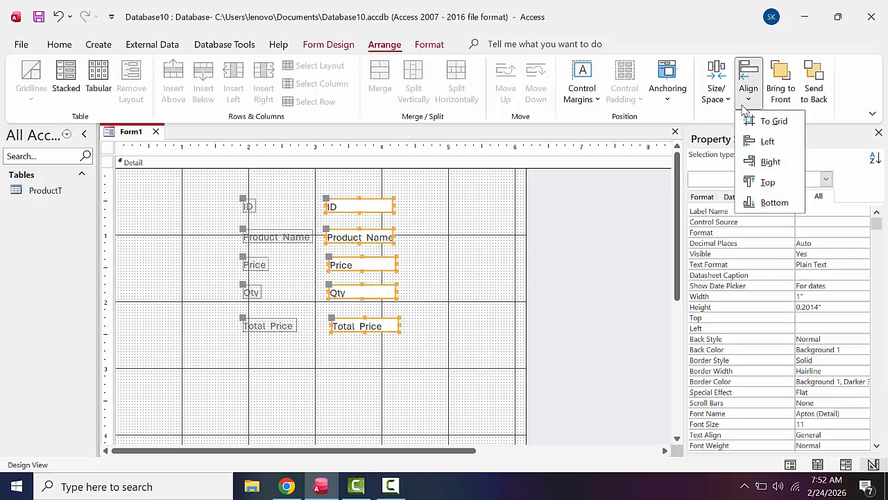
{"action": "left_click", "coordinate": [766, 161]}
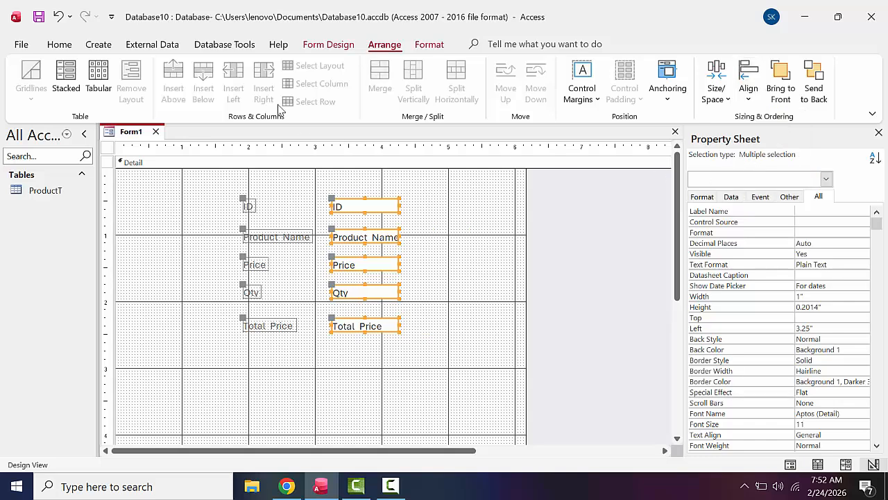
Step: Draw a rectangle about 2.33" wide and 2.04" high around all the field labels and text boxes
{"action": "left_click", "coordinate": [58, 45]}
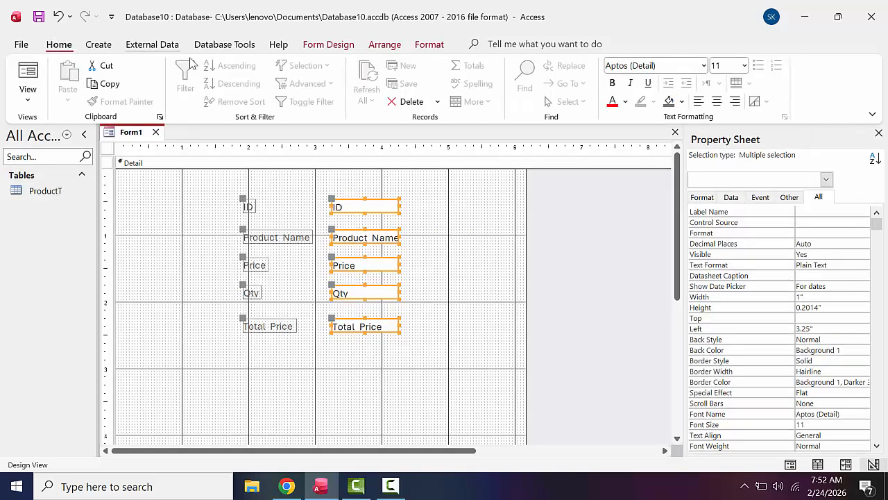
{"action": "left_click", "coordinate": [328, 44]}
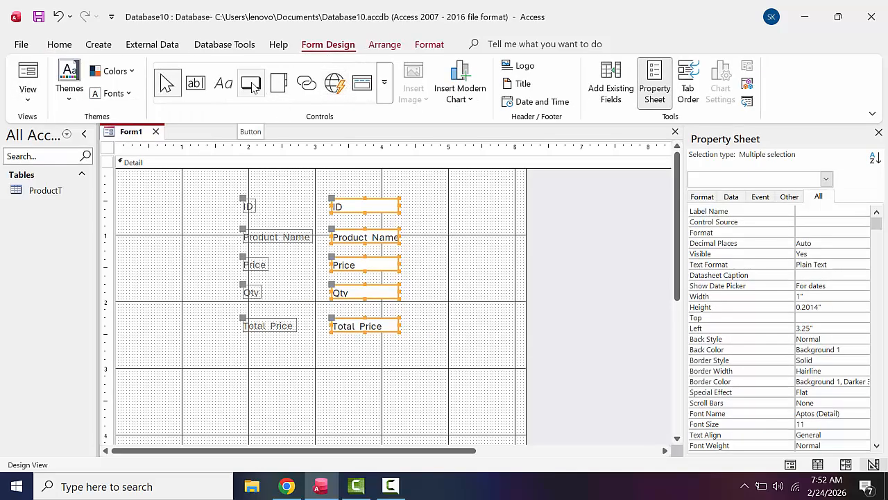
{"action": "left_click", "coordinate": [383, 89]}
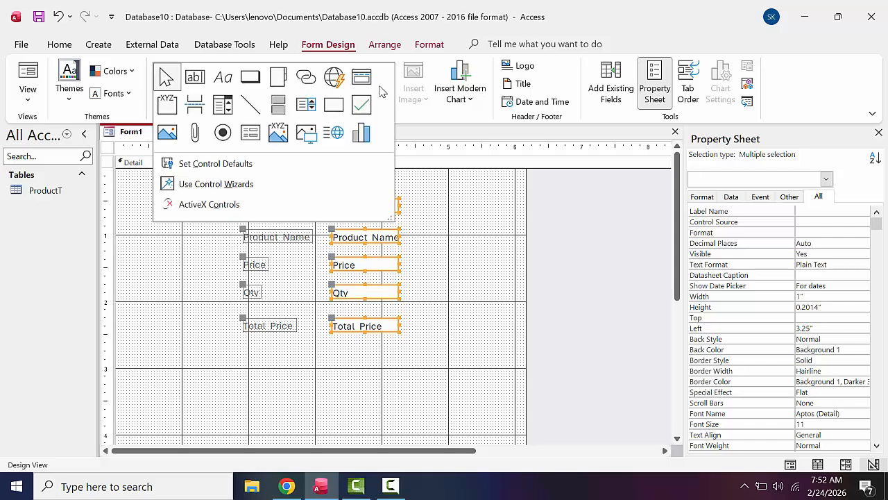
{"action": "left_click", "coordinate": [326, 106]}
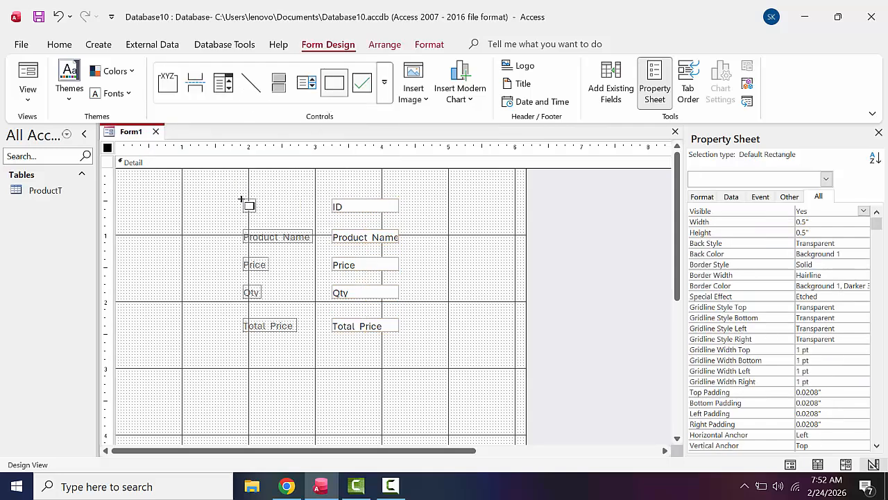
{"action": "mouse_move", "coordinate": [242, 199]}
{"action": "left_mouse_down"}
{"action": "mouse_move", "coordinate": [384, 312]}
{"action": "mouse_move", "coordinate": [397, 334]}
{"action": "left_mouse_up"}
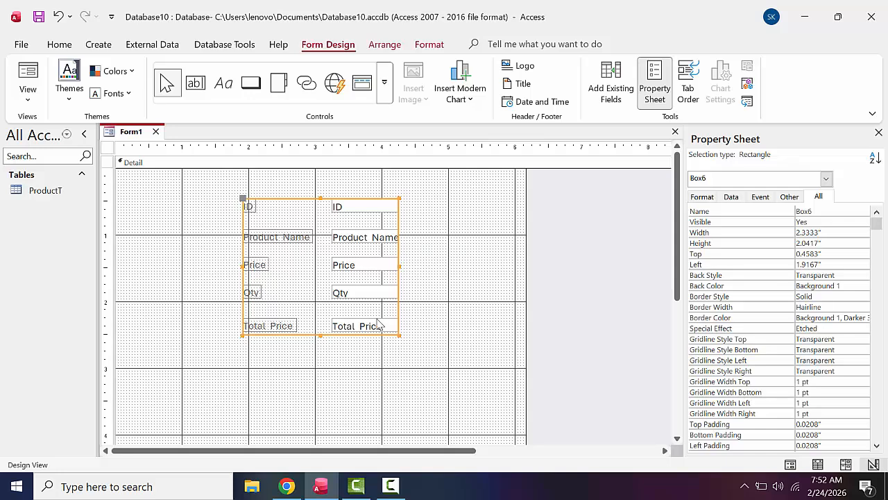
{"action": "left_click", "coordinate": [320, 262]}
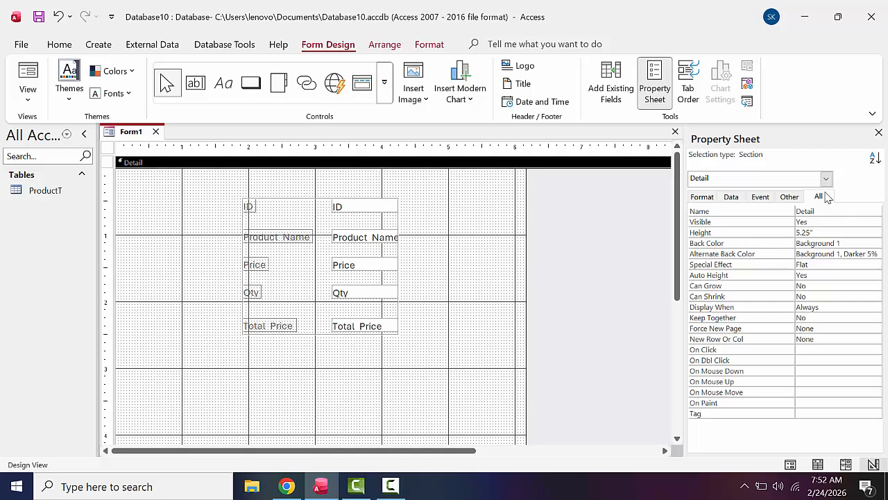
Step: Set the form's Pop Up property to Yes
{"action": "left_click", "coordinate": [826, 179]}
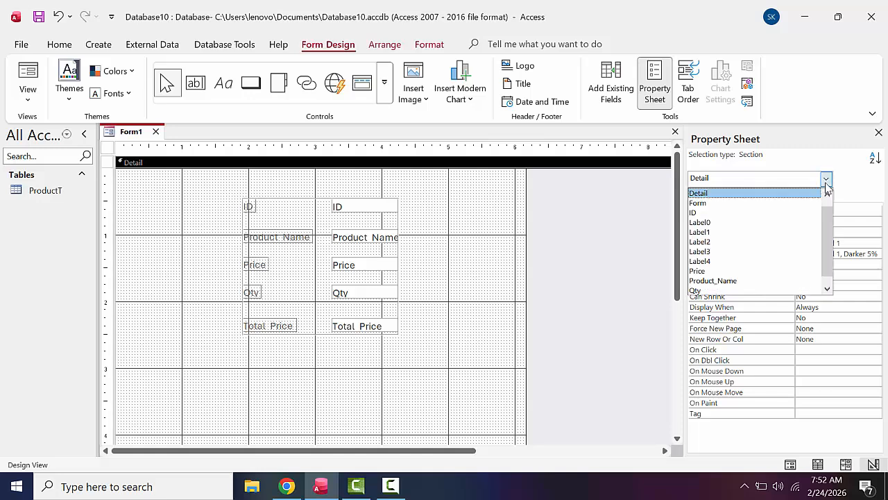
{"action": "left_click", "coordinate": [784, 203]}
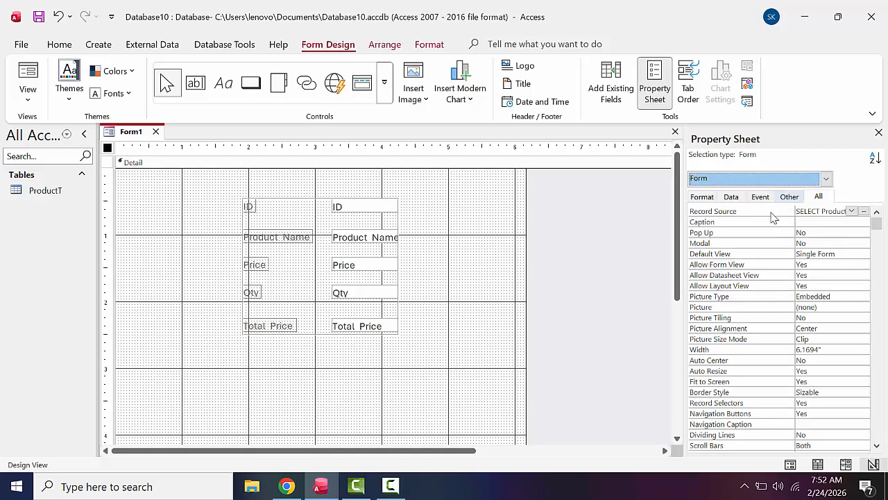
{"action": "left_click", "coordinate": [817, 232]}
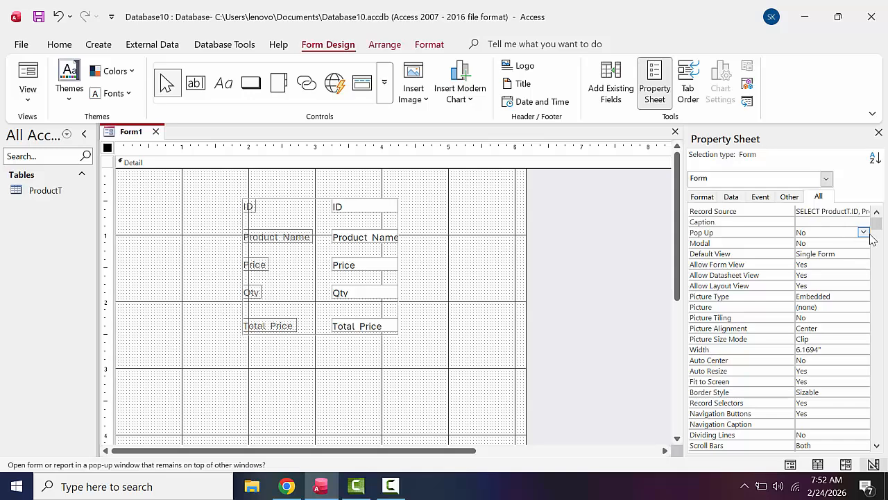
{"action": "left_click", "coordinate": [866, 235]}
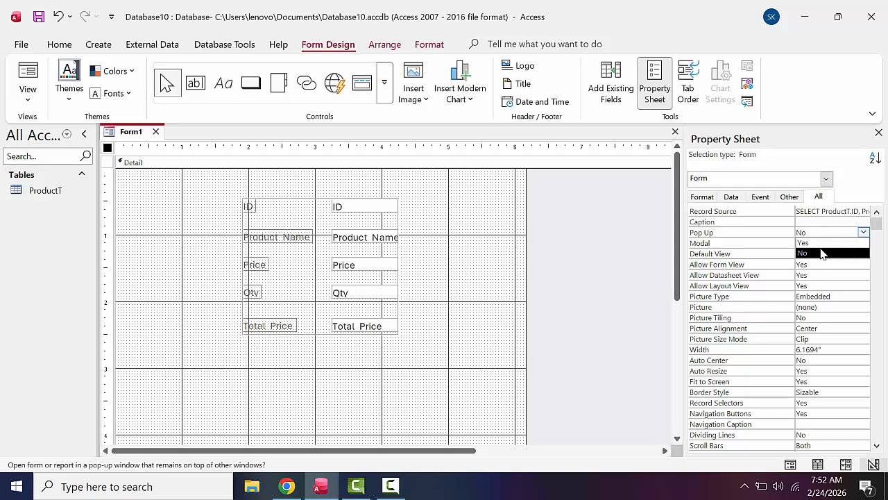
{"action": "left_click", "coordinate": [819, 243]}
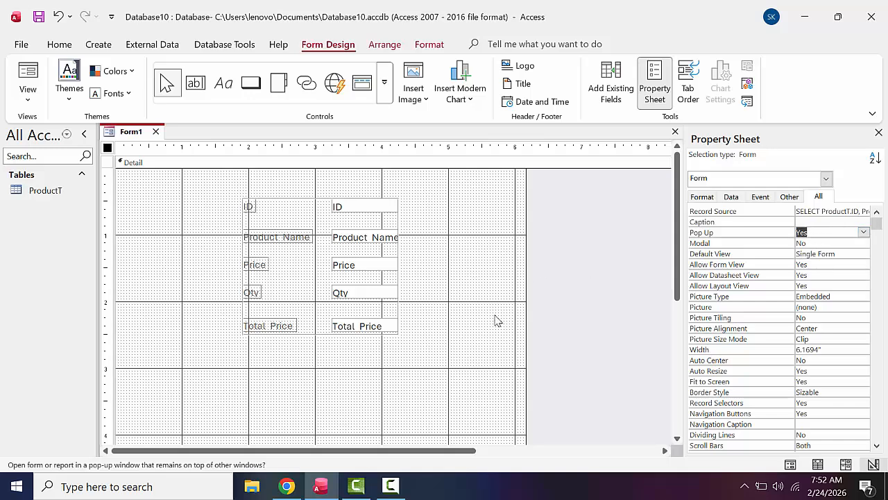
Step: Align the Total_Price label and its text box to the bottom
{"action": "left_click", "coordinate": [384, 332]}
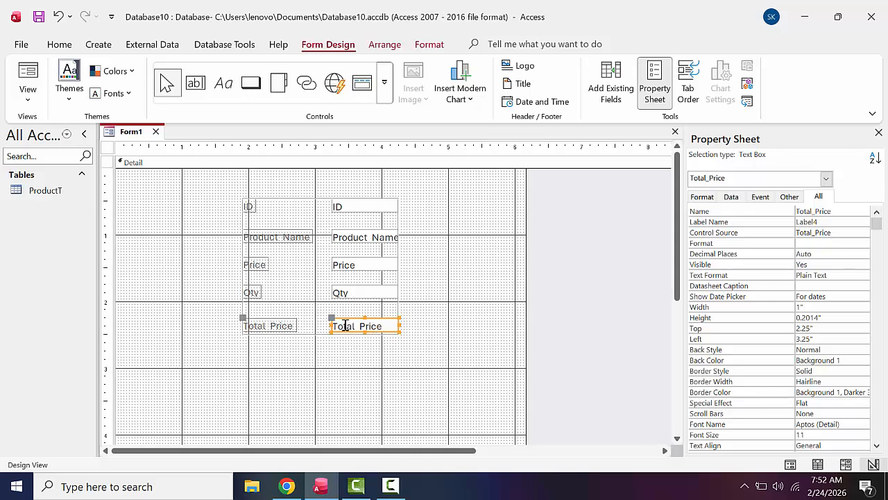
{"action": "left_click", "coordinate": [283, 333]}
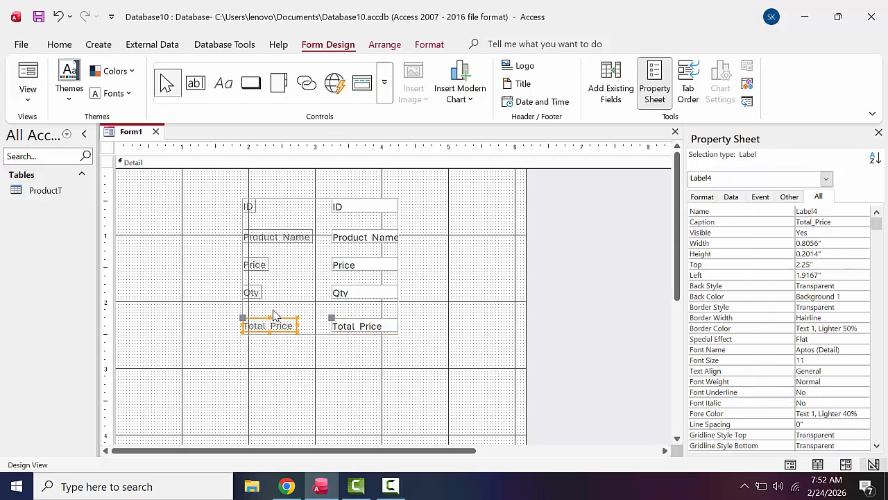
{"action": "left_click", "coordinate": [280, 316]}
{"action": "left_click_drag", "start_coordinate": [281, 316], "coordinate": [356, 331]}
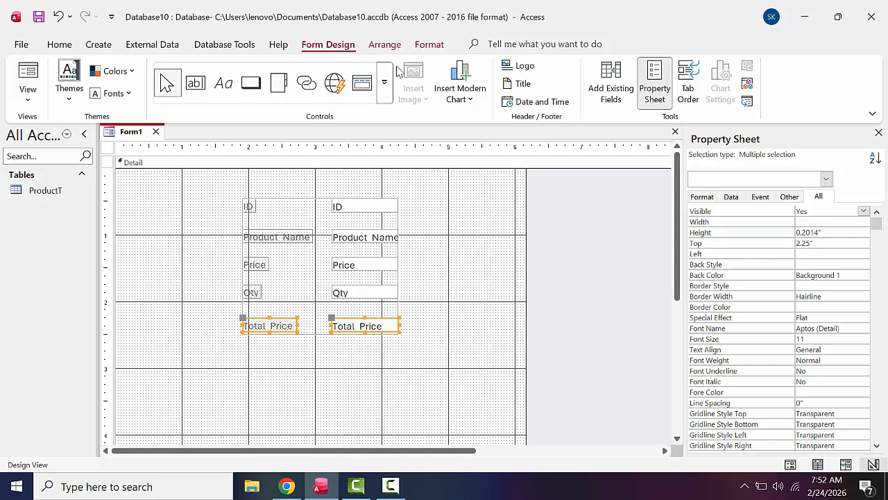
{"action": "left_click", "coordinate": [384, 44]}
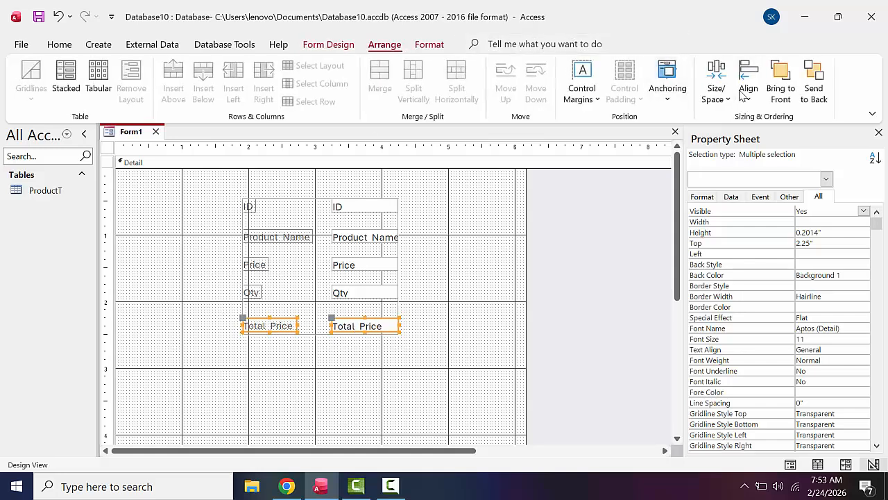
{"action": "left_click", "coordinate": [751, 105]}
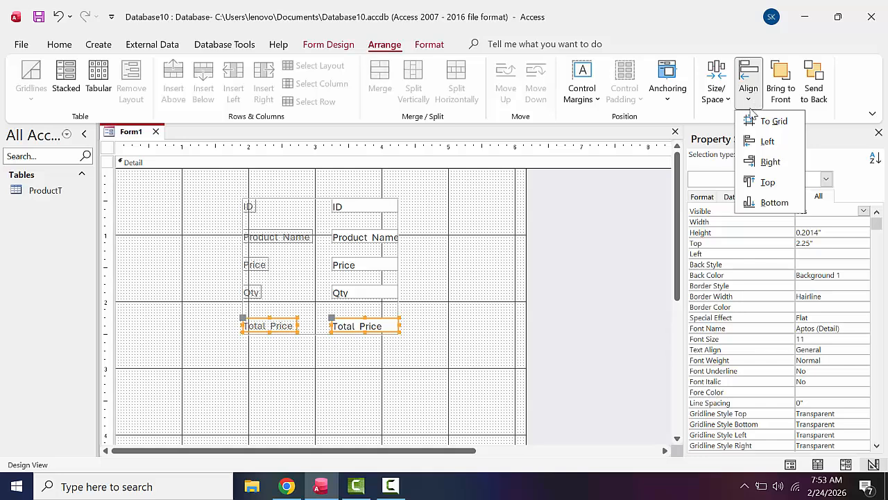
{"action": "left_click", "coordinate": [768, 206]}
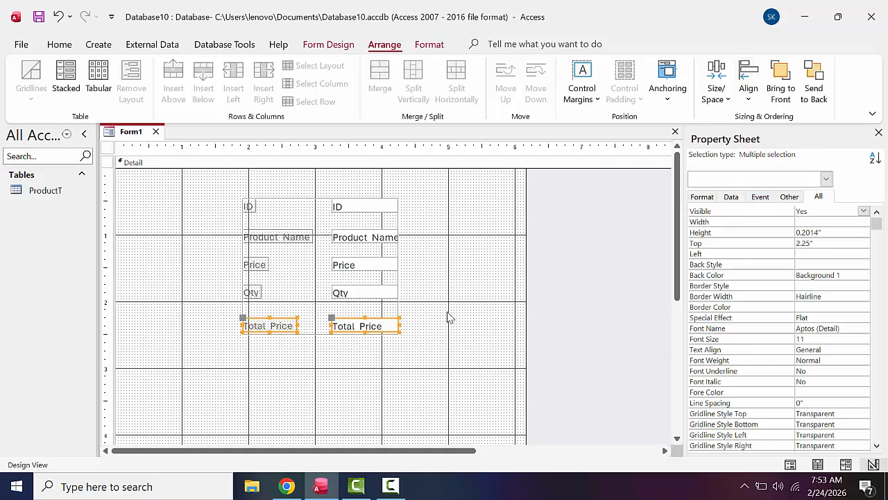
{"action": "left_click", "coordinate": [399, 354]}
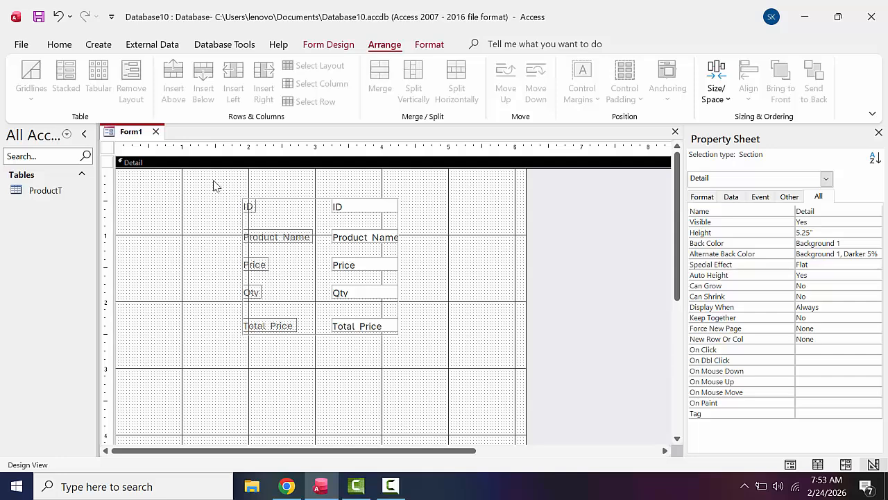
{"action": "left_click", "coordinate": [337, 46]}
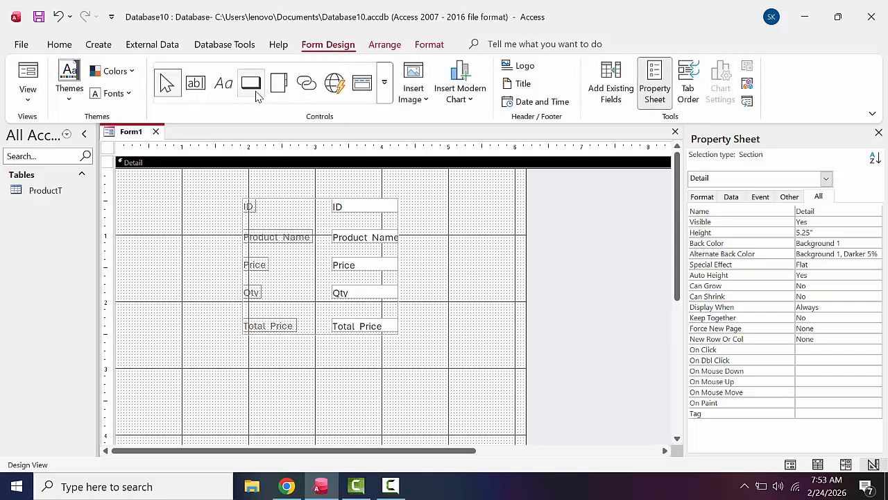
{"action": "left_click", "coordinate": [384, 83]}
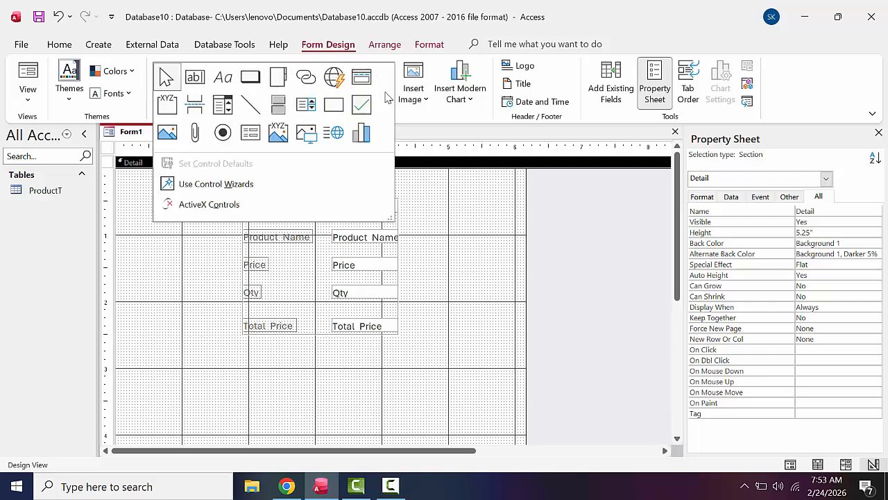
{"action": "left_click", "coordinate": [220, 106]}
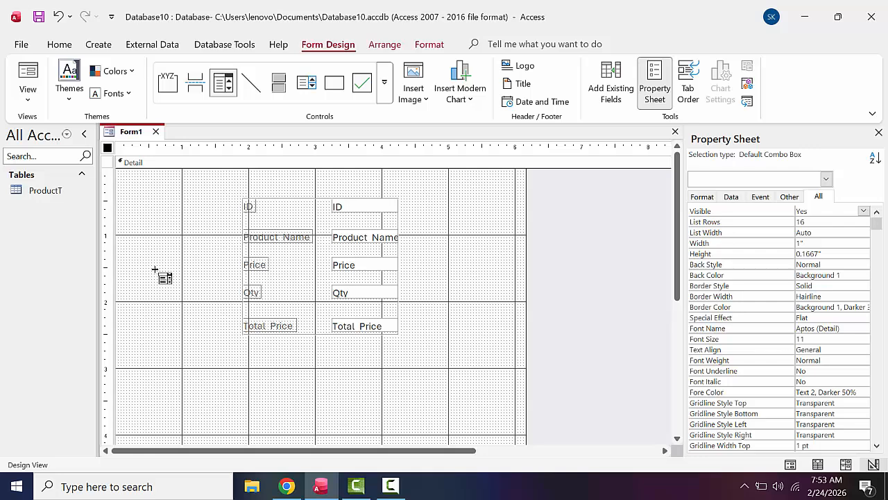
{"action": "left_click_drag", "start_coordinate": [135, 243], "coordinate": [213, 259]}
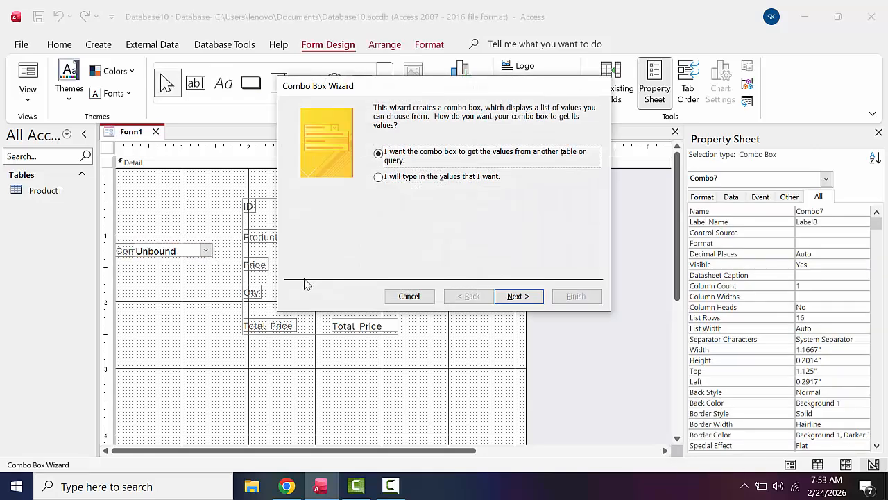
{"action": "left_click", "coordinate": [409, 297]}
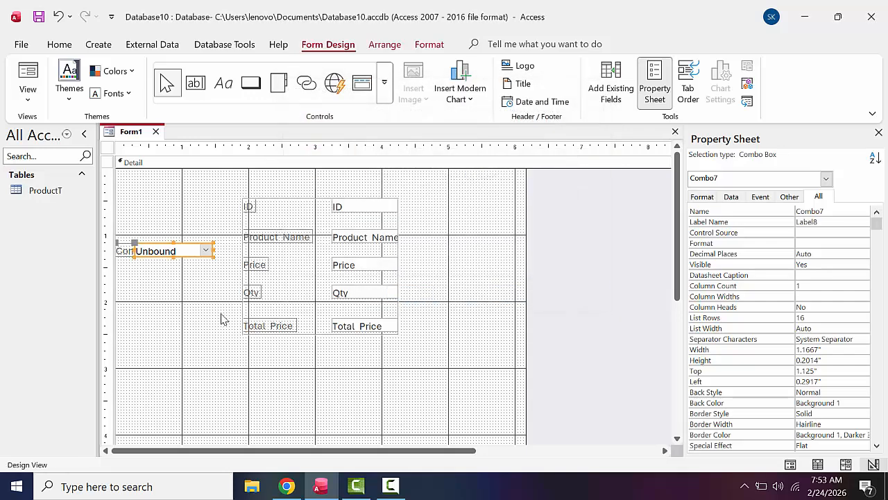
{"action": "left_click_drag", "start_coordinate": [216, 293], "coordinate": [122, 236]}
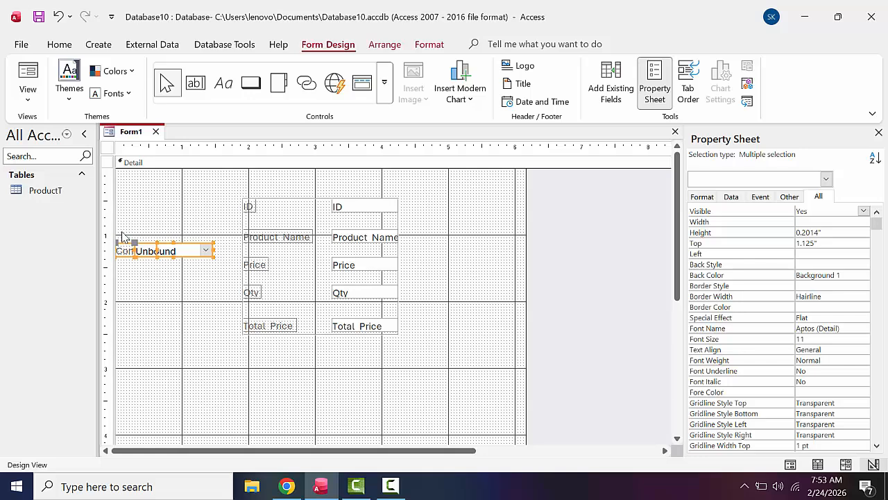
{"action": "key", "text": "Delete"}
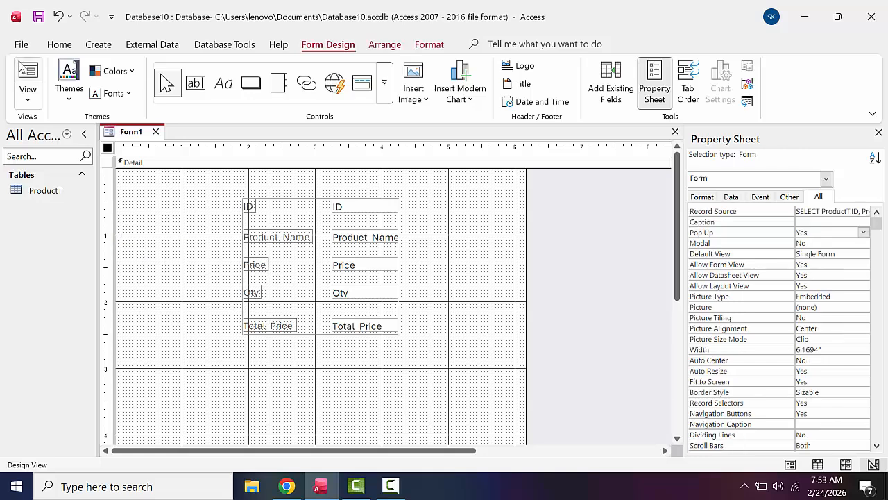
Step: Show the form in Form view, and open its print settings and dismiss them without printing
{"action": "left_click", "coordinate": [25, 69]}
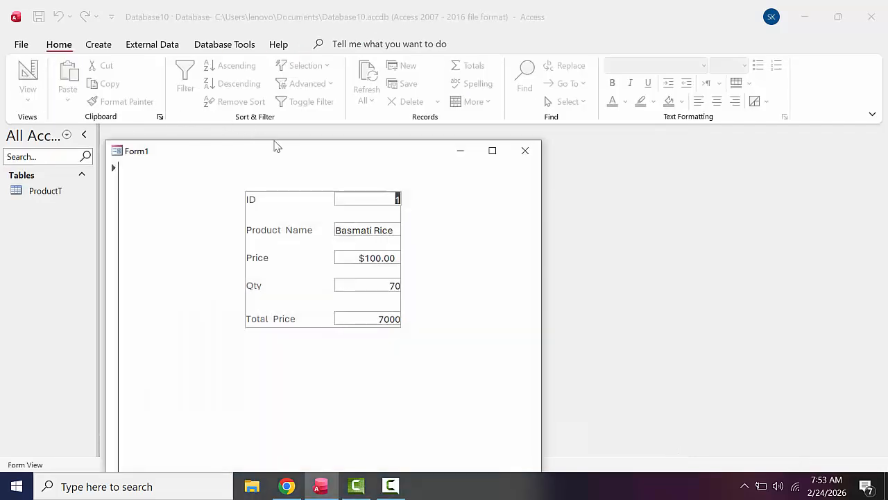
{"action": "left_click_drag", "start_coordinate": [291, 152], "coordinate": [320, 56]}
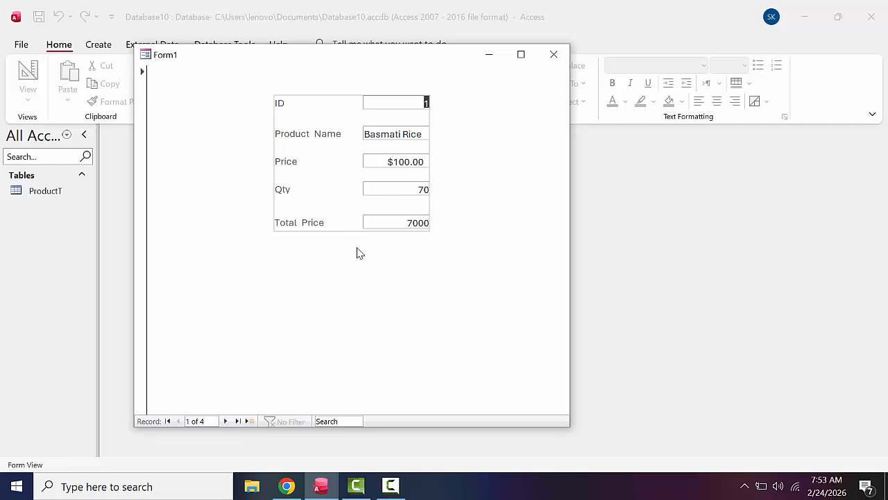
{"action": "key", "text": "ctrl+p"}
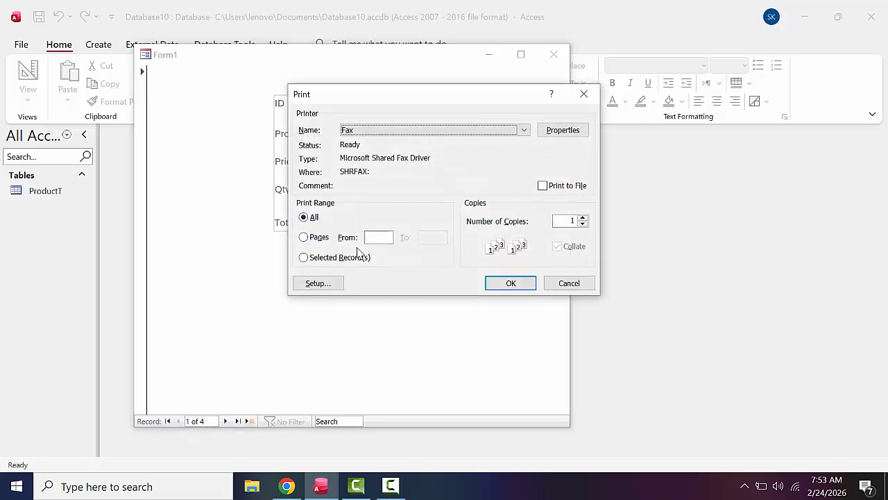
{"action": "left_click", "coordinate": [583, 94]}
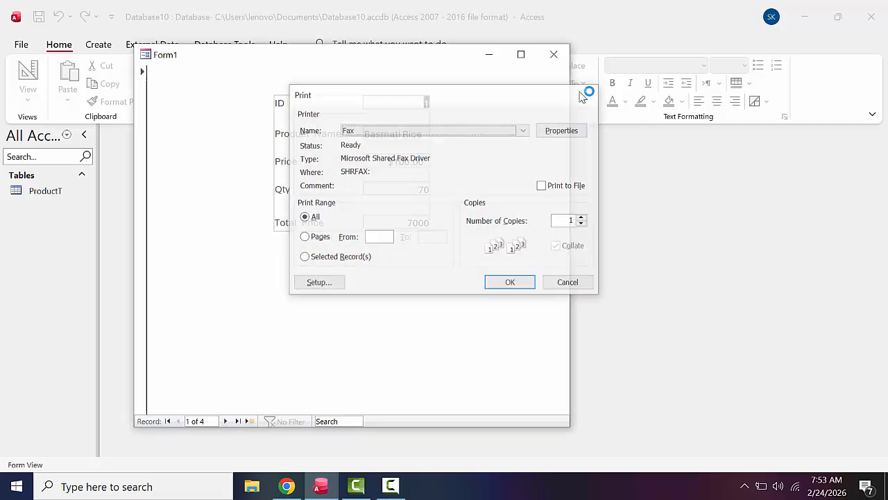
Step: Close the form, saving it as ProducF, and check the saved form by reopening it once
{"action": "left_click", "coordinate": [553, 54]}
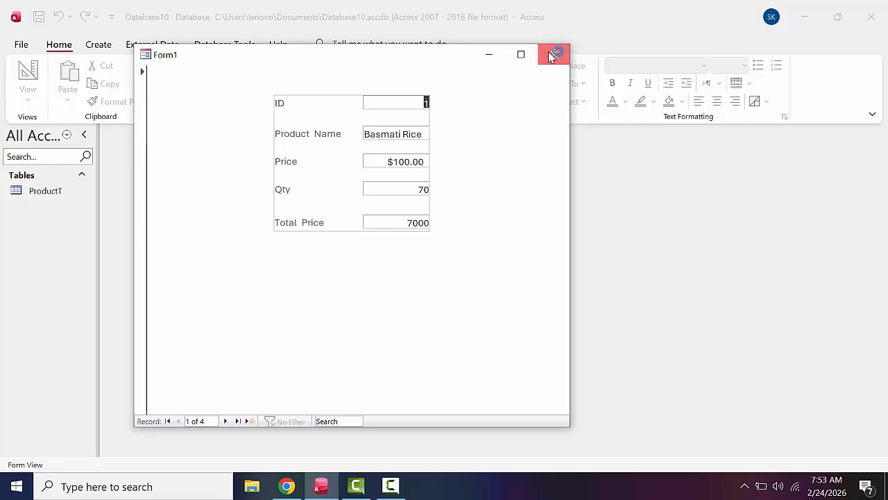
{"action": "left_click", "coordinate": [432, 276]}
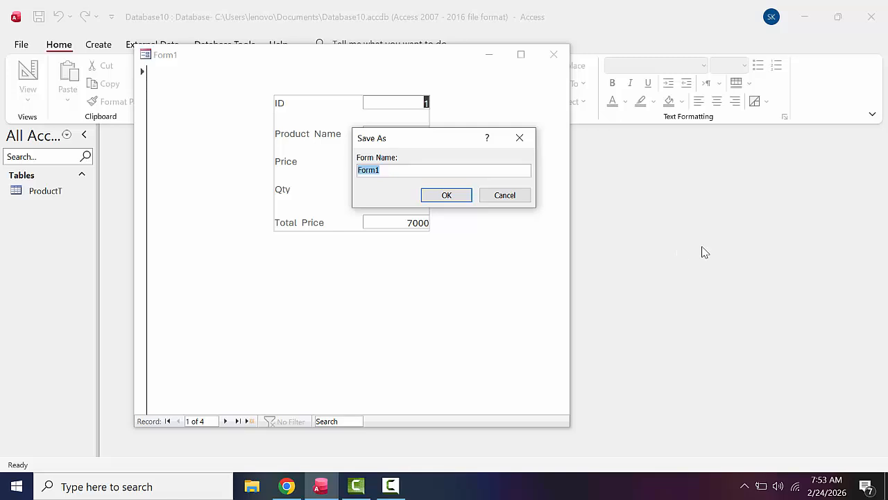
{"action": "key", "text": "BackSpace"}
{"action": "key", "text": "Return"}
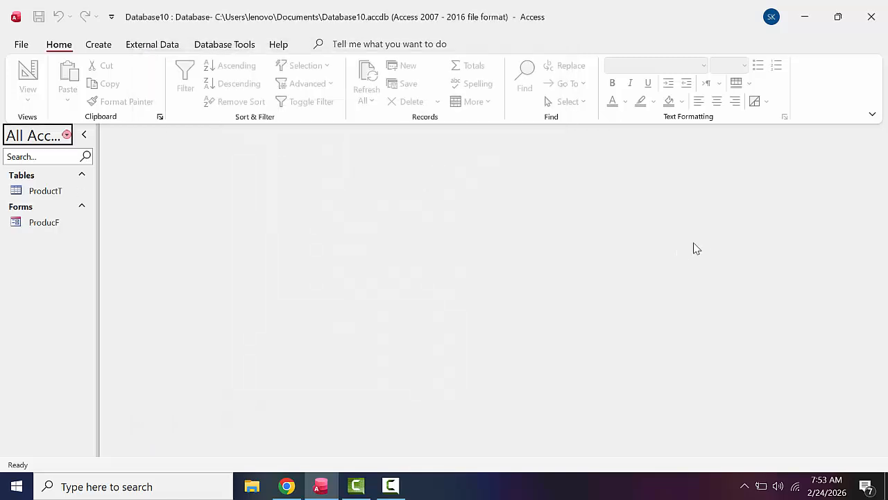
{"action": "double_click", "coordinate": [34, 230]}
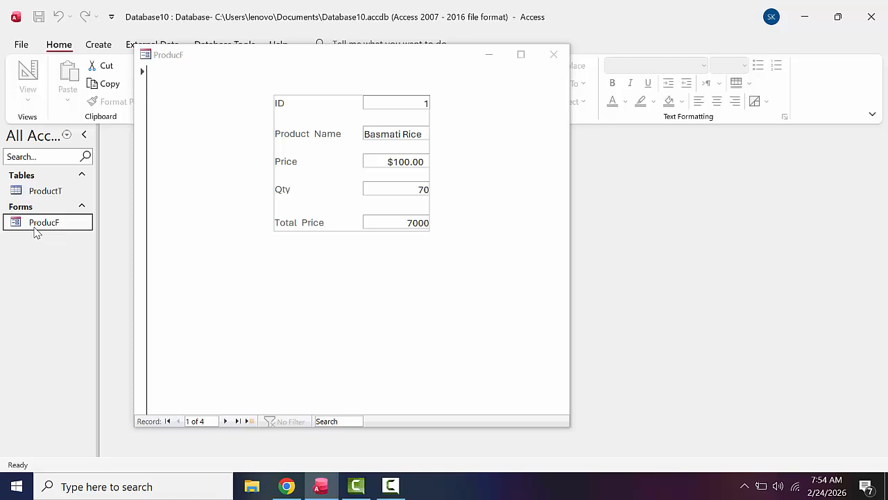
{"action": "left_click", "coordinate": [554, 61]}
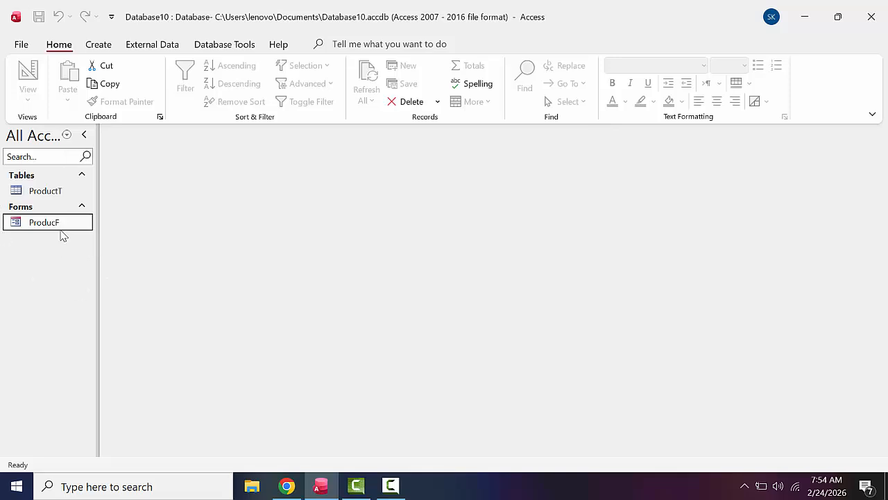
Step: Create a simple detail query titled ProductT Query with all ProductT fields, set to open for design modification
{"action": "left_click", "coordinate": [98, 45]}
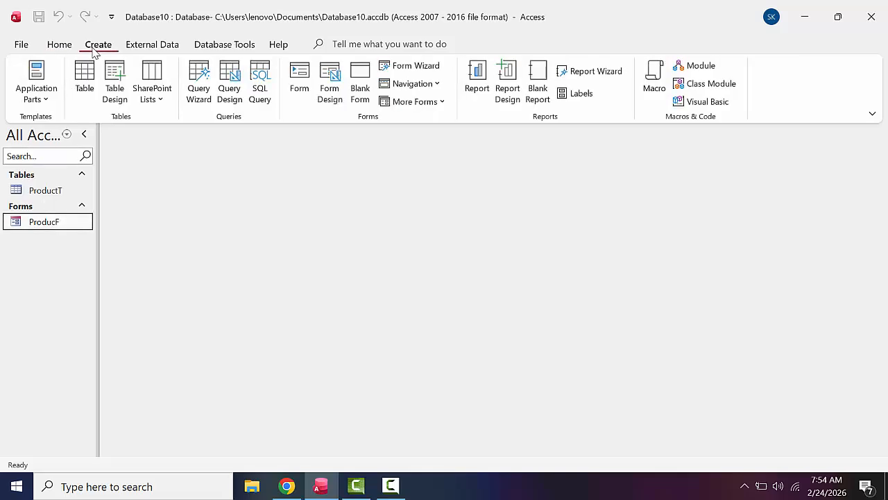
{"action": "left_click", "coordinate": [203, 77]}
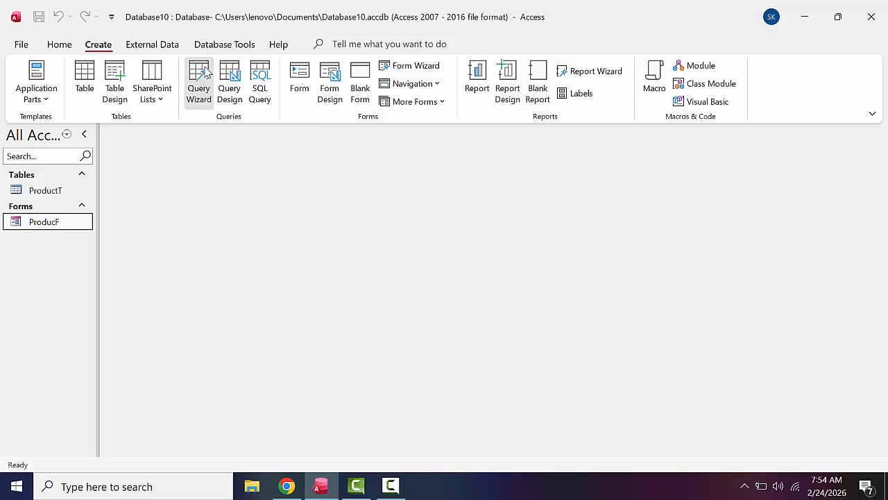
{"action": "left_click", "coordinate": [507, 285]}
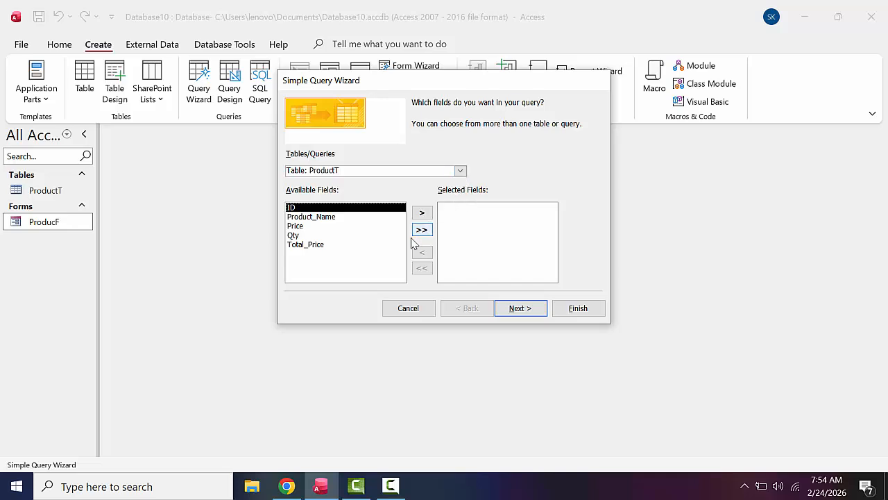
{"action": "left_click", "coordinate": [421, 229]}
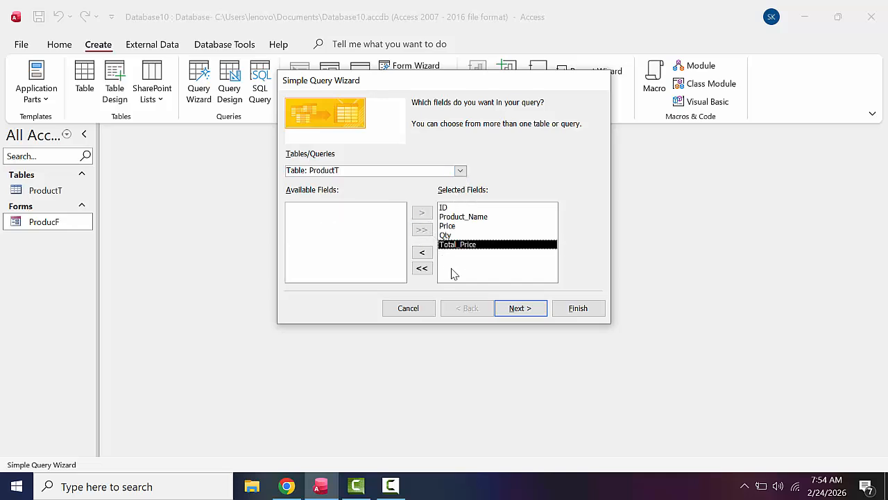
{"action": "left_click", "coordinate": [526, 307]}
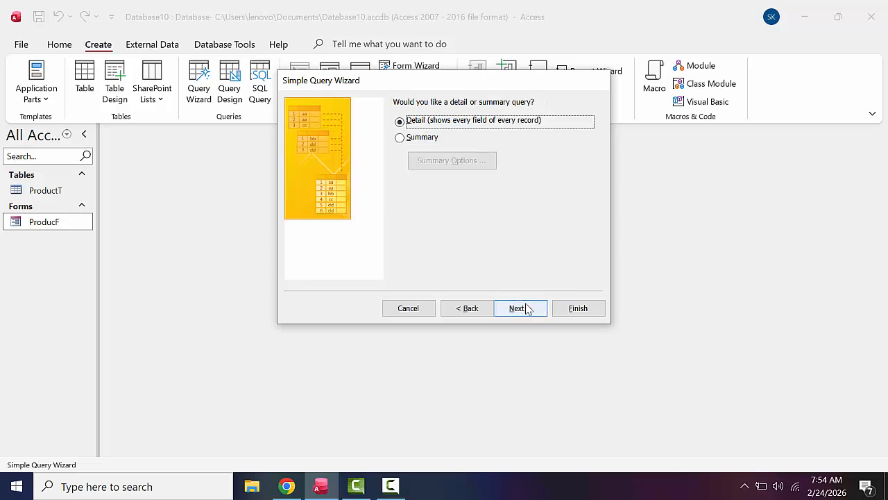
{"action": "left_click", "coordinate": [526, 307]}
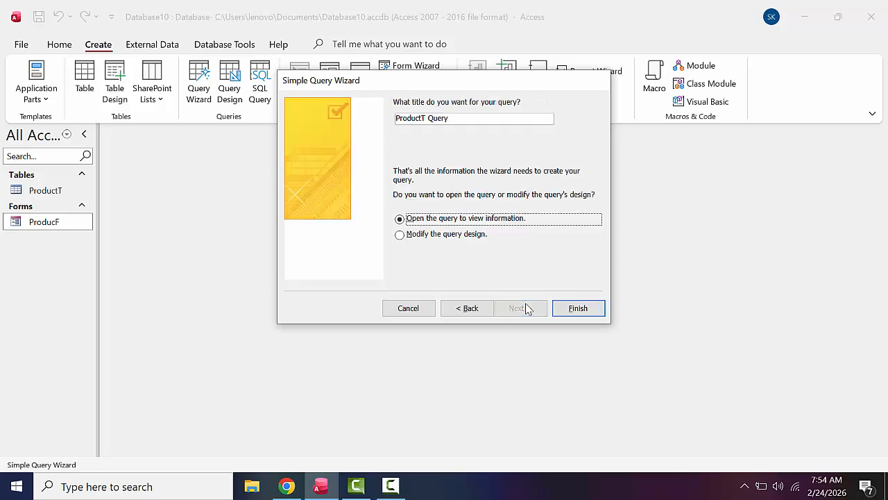
{"action": "left_click", "coordinate": [466, 239]}
{"action": "left_click", "coordinate": [578, 308]}
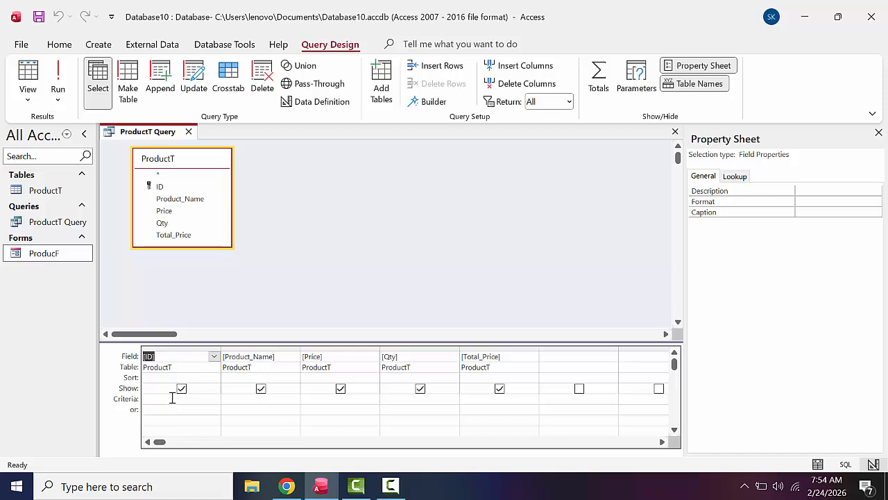
Step: Set the ID field's criteria to [Forms]![ProducF]![ID], then save and close the query
{"action": "left_click", "coordinate": [173, 398]}
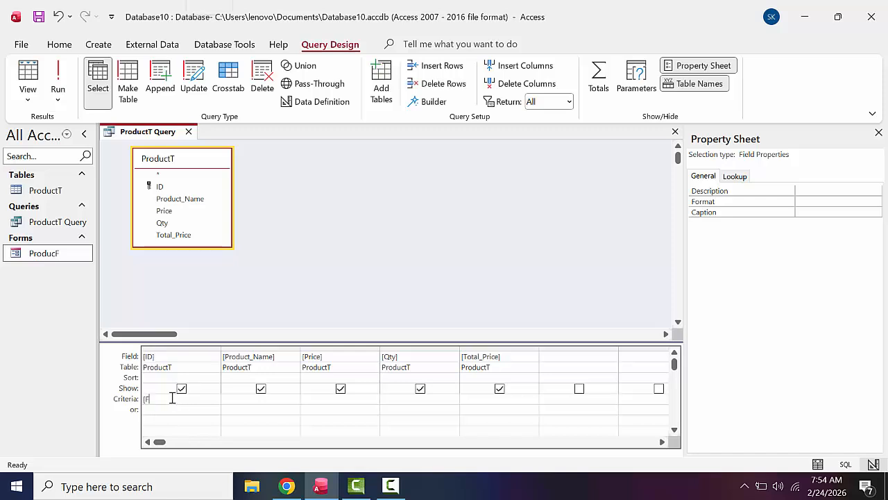
{"action": "type", "text": "[F"}
{"action": "key", "text": "Tab"}
{"action": "type", "text": "!"}
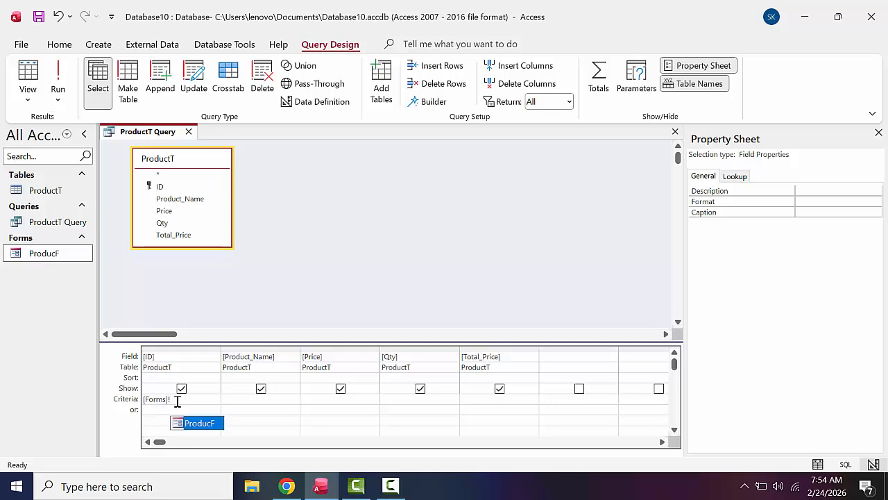
{"action": "key", "text": "Tab"}
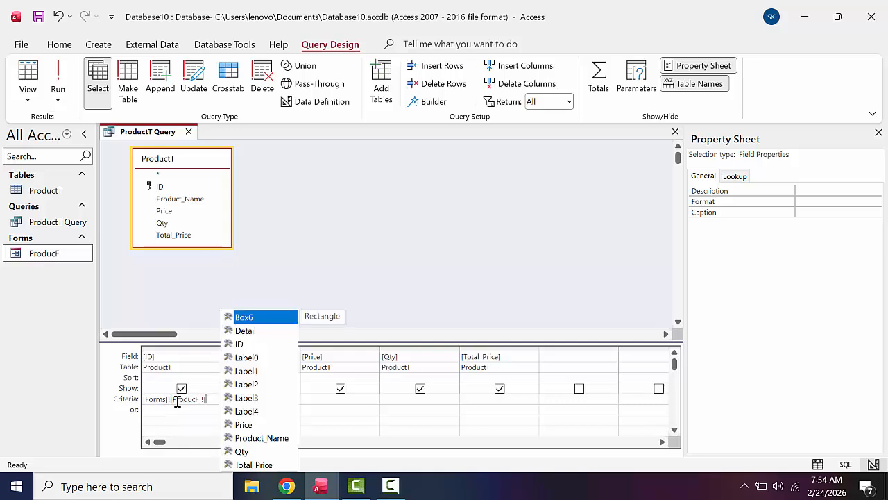
{"action": "type", "text": "![I"}
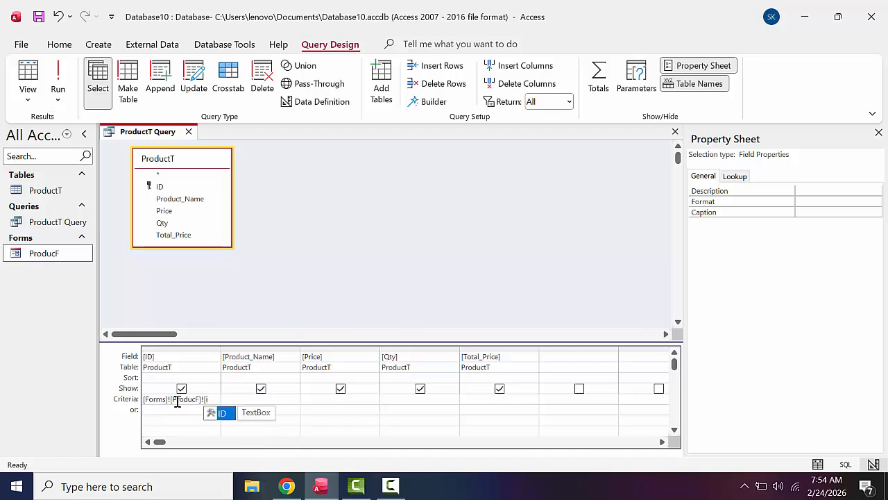
{"action": "key", "text": "Tab"}
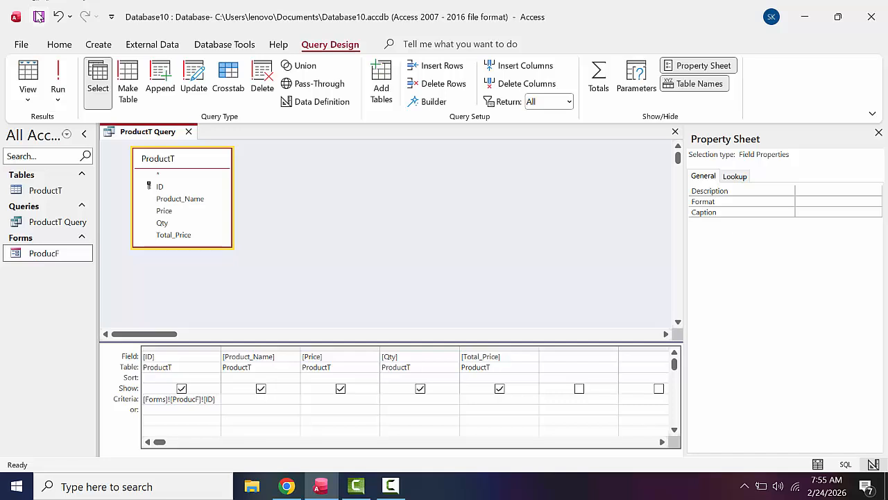
{"action": "left_click", "coordinate": [192, 133]}
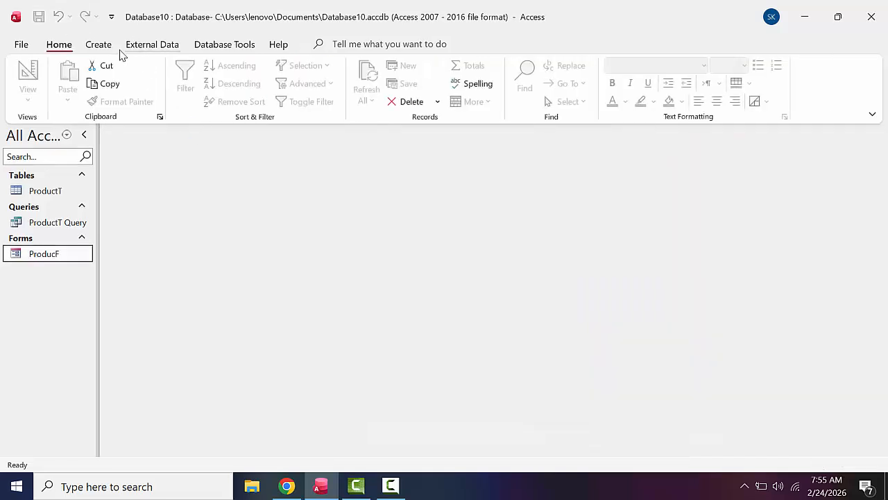
Step: Create a report with the Report Wizard from all ProductT Query fields, without grouping or sorting, in tabular layout and portrait orientation
{"action": "left_click", "coordinate": [99, 45]}
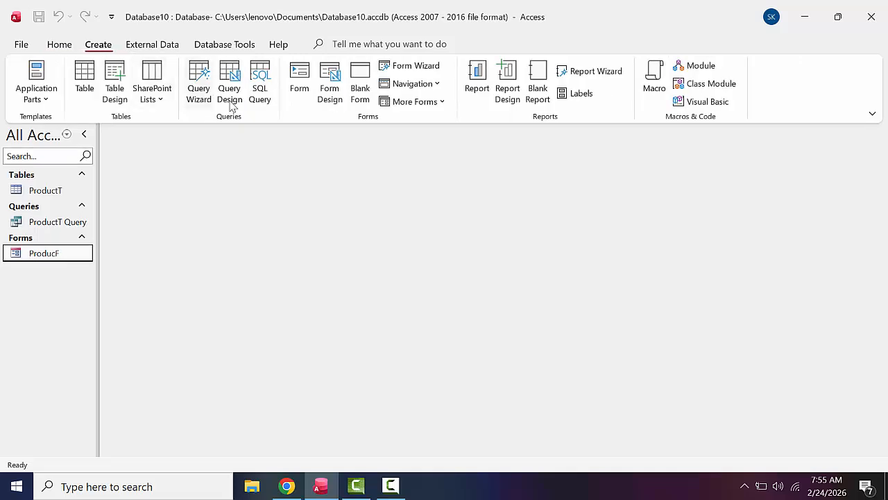
{"action": "left_click", "coordinate": [587, 70]}
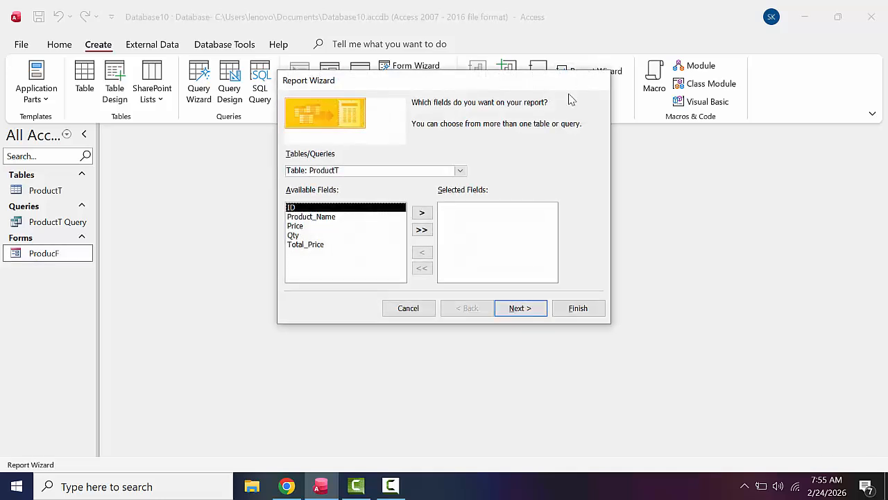
{"action": "left_click", "coordinate": [460, 171]}
{"action": "left_click", "coordinate": [428, 191]}
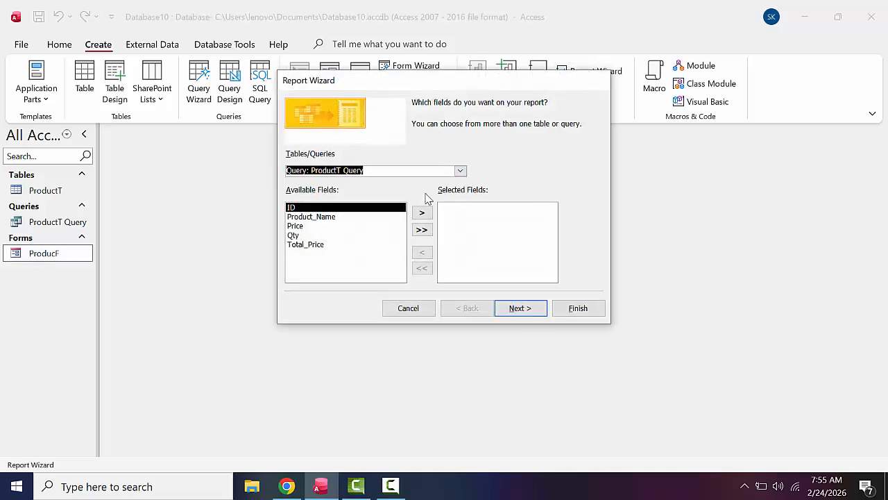
{"action": "left_click", "coordinate": [422, 230]}
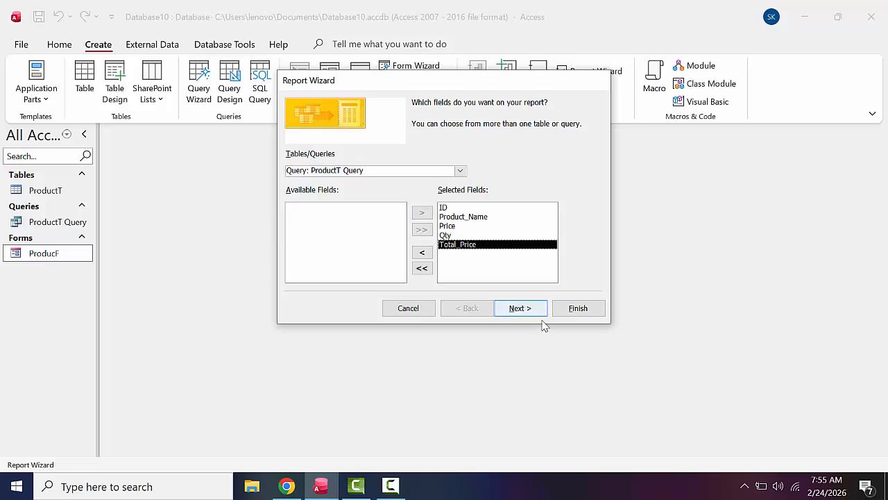
{"action": "left_click", "coordinate": [521, 308]}
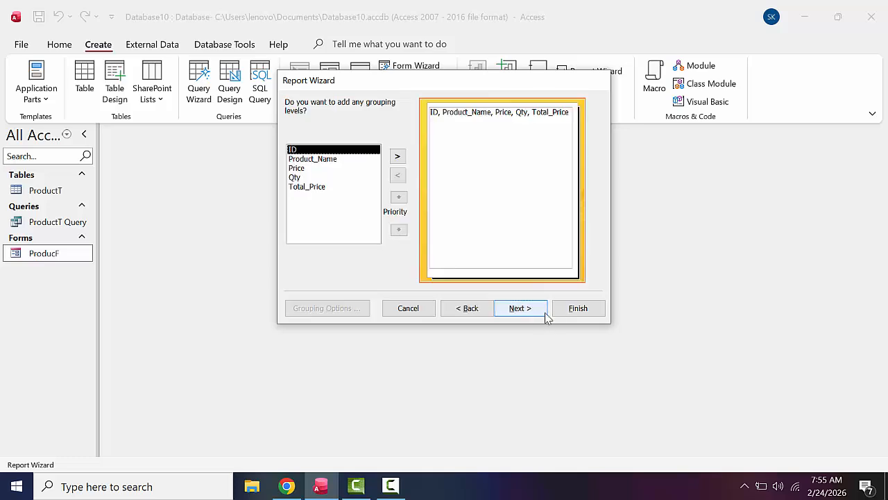
{"action": "left_click", "coordinate": [529, 309]}
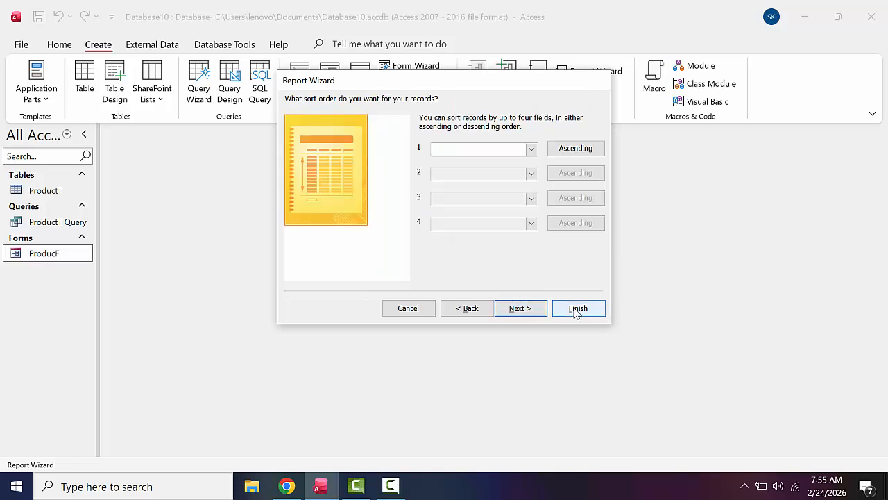
{"action": "left_click", "coordinate": [525, 309]}
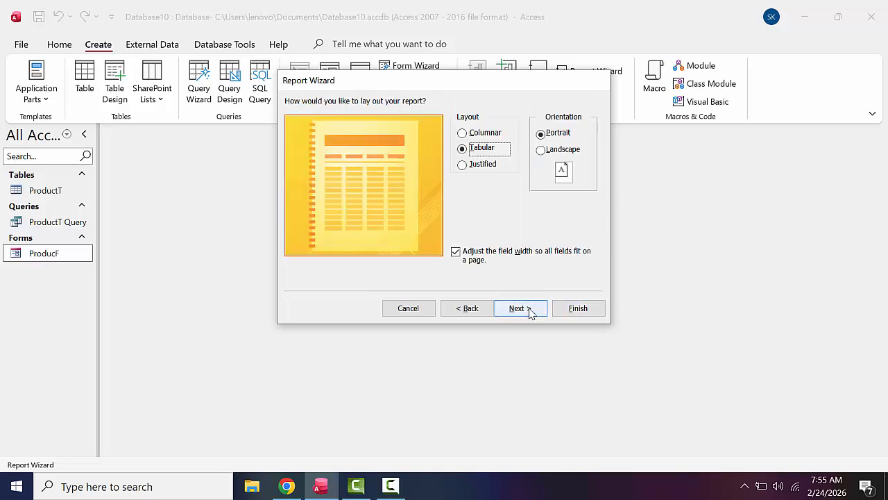
{"action": "left_click", "coordinate": [564, 312]}
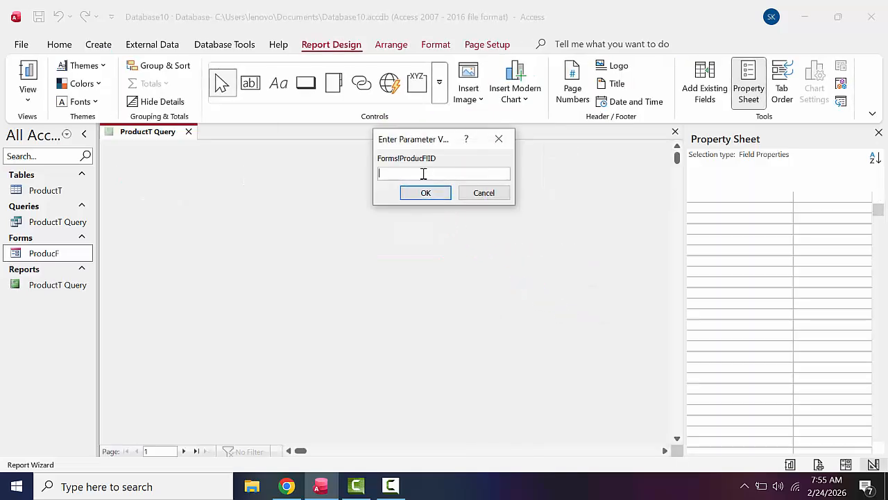
Step: Preview the report with 1 as the form ID parameter, and close the print preview to reach the report's design
{"action": "type", "text": "1"}
{"action": "key", "text": "Return"}
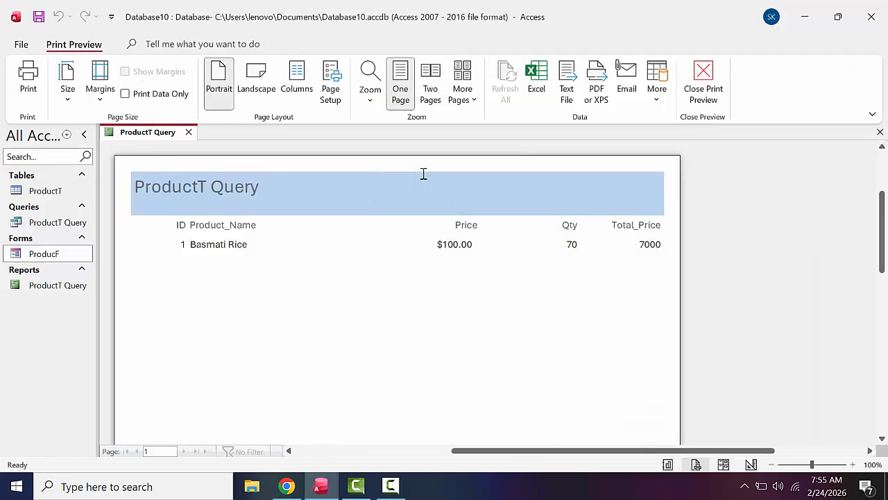
{"action": "left_click", "coordinate": [701, 85]}
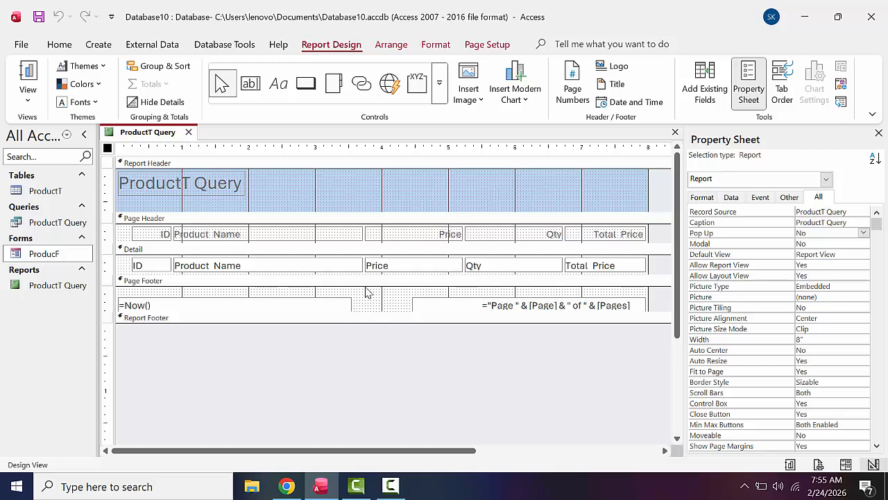
Step: Delete the report title label, shorten the Report Header, and enlarge the Detail section to about 2.2" and the Page Header to about 1.3"
{"action": "left_click_drag", "start_coordinate": [366, 275], "coordinate": [387, 396]}
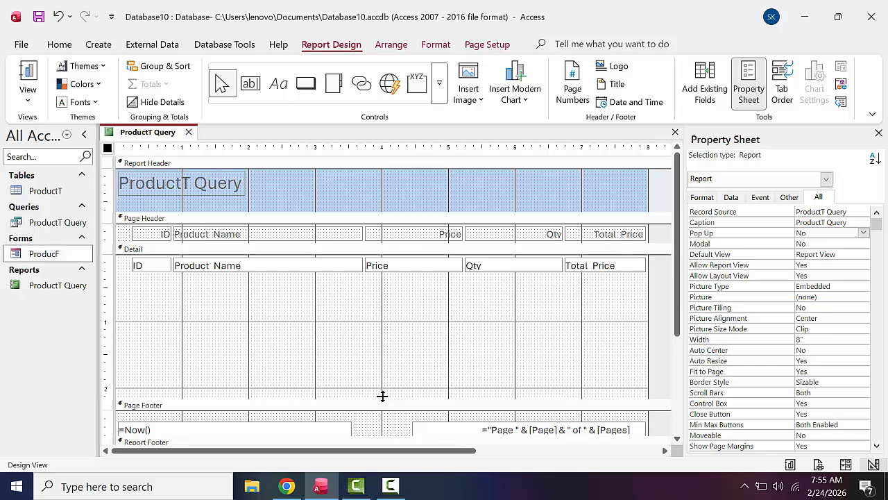
{"action": "left_click", "coordinate": [239, 194]}
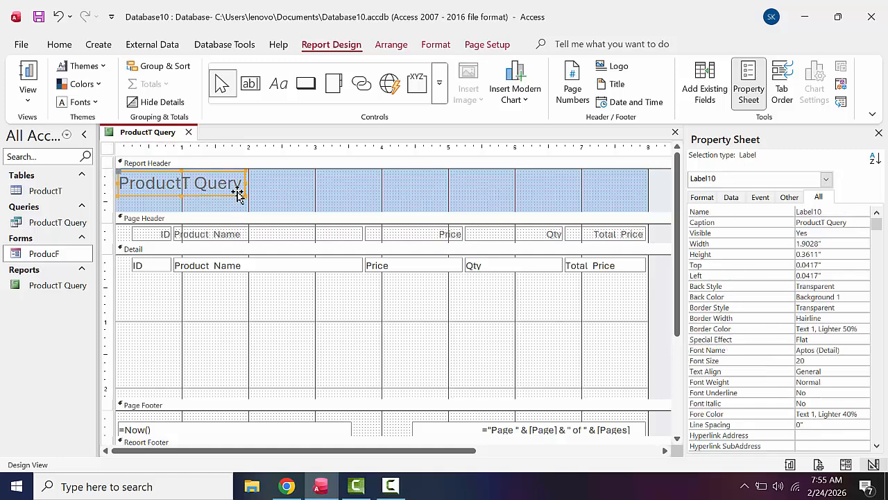
{"action": "key", "text": "Delete"}
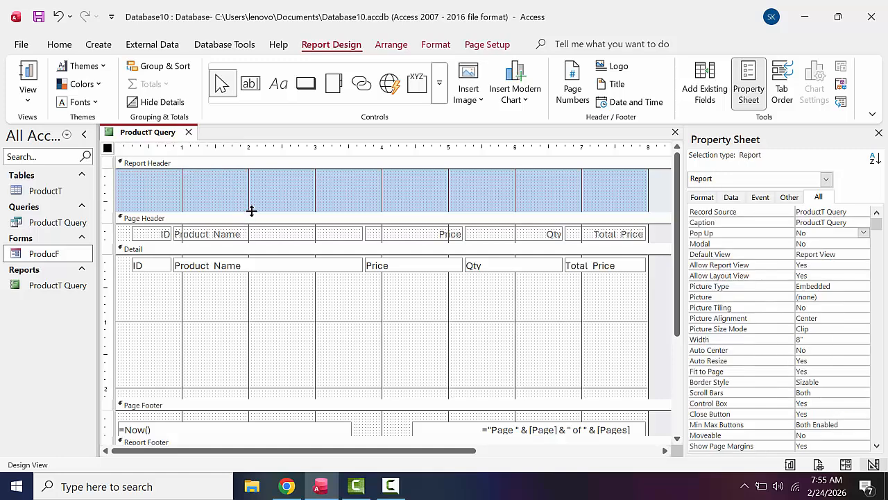
{"action": "left_click_drag", "start_coordinate": [252, 210], "coordinate": [262, 184]}
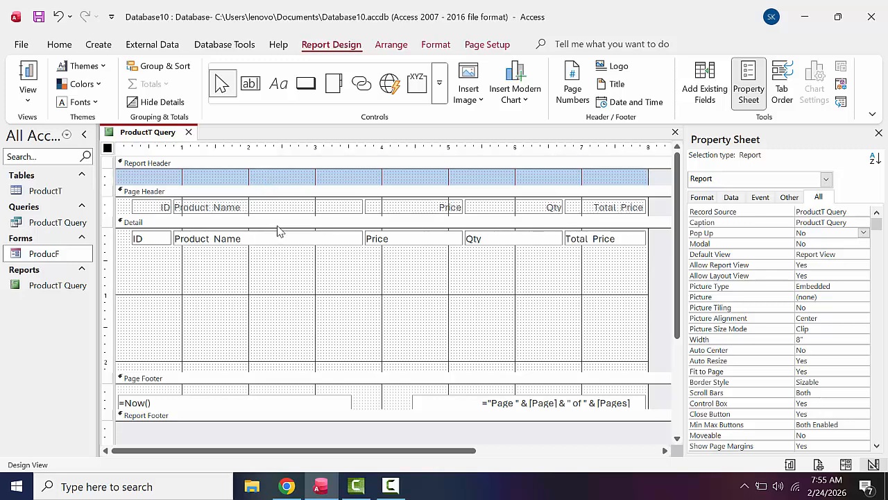
{"action": "left_click_drag", "start_coordinate": [278, 215], "coordinate": [288, 284]}
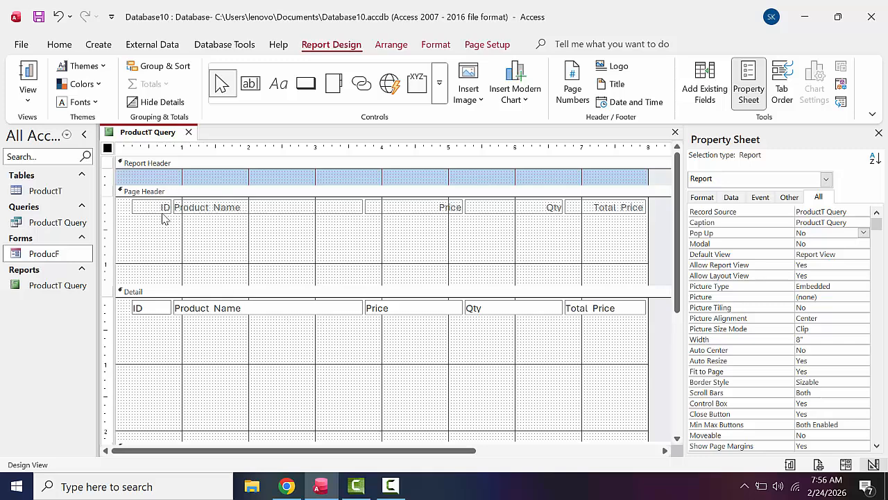
Step: Lower the ID text box in the Detail section and move the ID label from the Page Header to just above it
{"action": "left_click", "coordinate": [156, 312]}
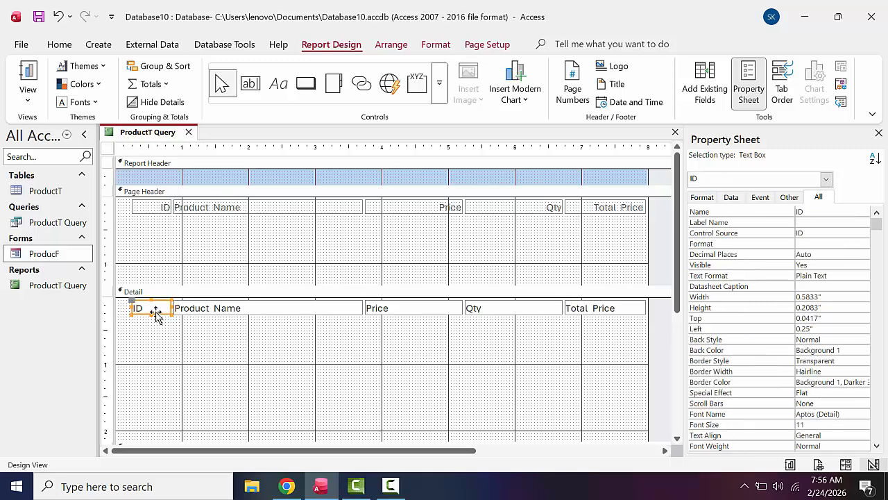
{"action": "left_click_drag", "start_coordinate": [156, 312], "coordinate": [153, 357]}
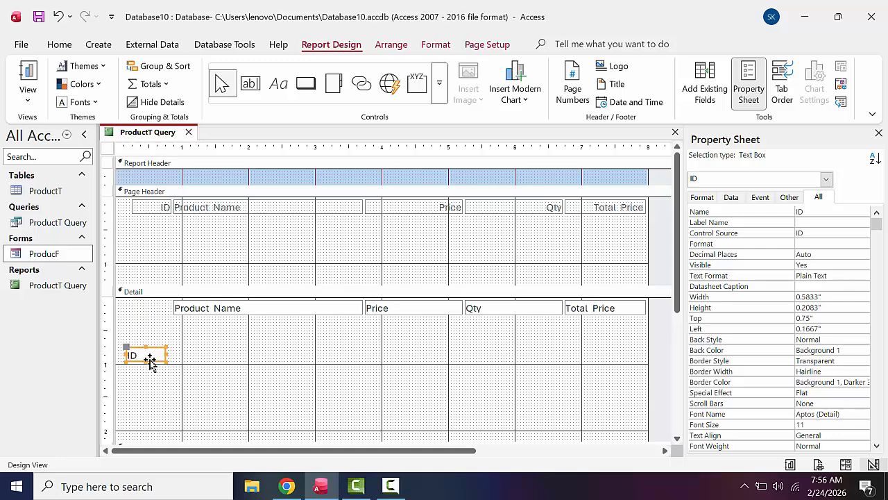
{"action": "left_click", "coordinate": [158, 217]}
{"action": "left_click_drag", "start_coordinate": [156, 216], "coordinate": [152, 321]}
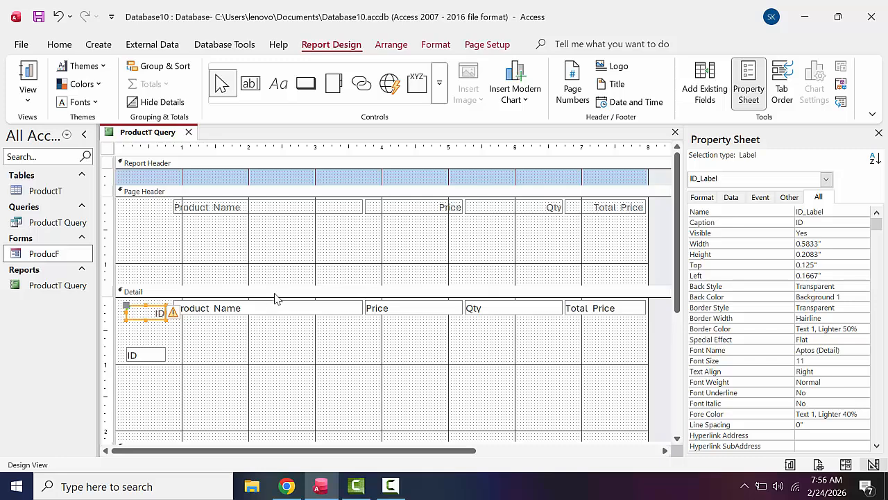
Step: Narrow the Product_Name text box to about 1.42" and its label to 1.25", placing both in the Detail section beside the ID controls
{"action": "left_click", "coordinate": [272, 314]}
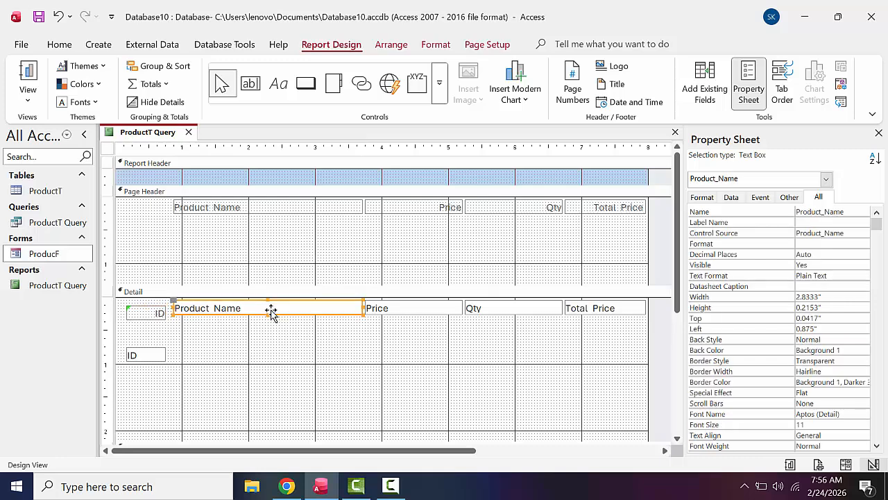
{"action": "left_click_drag", "start_coordinate": [360, 306], "coordinate": [256, 359]}
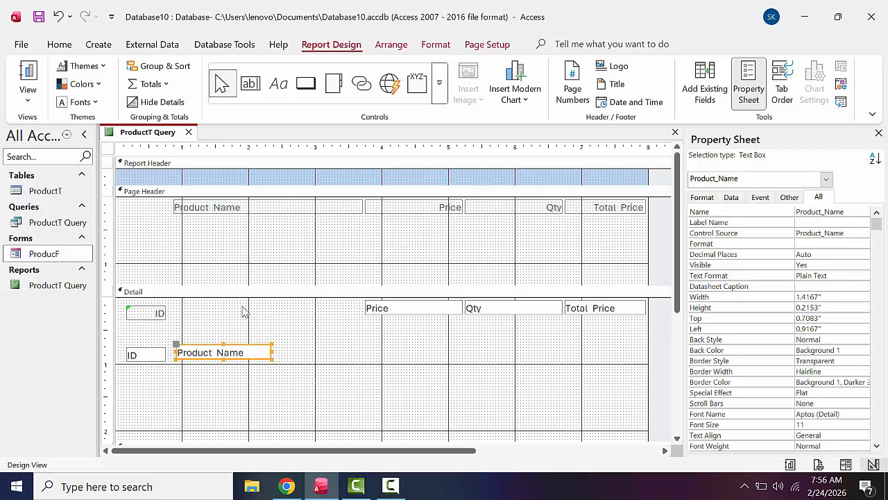
{"action": "left_click", "coordinate": [236, 214]}
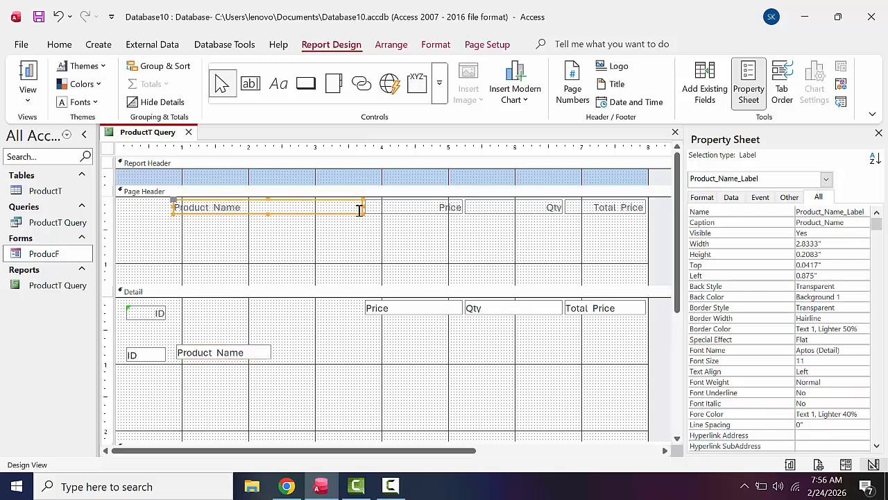
{"action": "left_click_drag", "start_coordinate": [361, 208], "coordinate": [242, 321]}
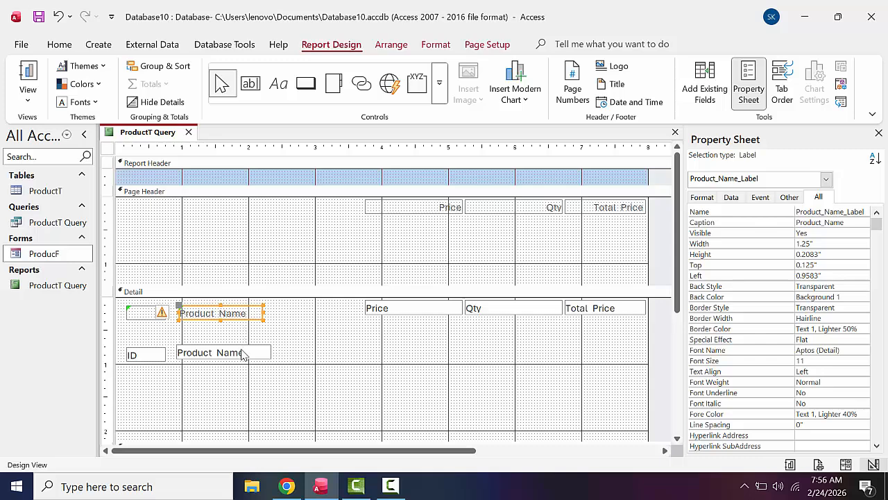
Step: Arrange the ID and Product_Name labels beside their text boxes on two rows, narrowing the Product_Name text box to about 1.17" and its label to 1"
{"action": "left_click_drag", "start_coordinate": [148, 356], "coordinate": [148, 338]}
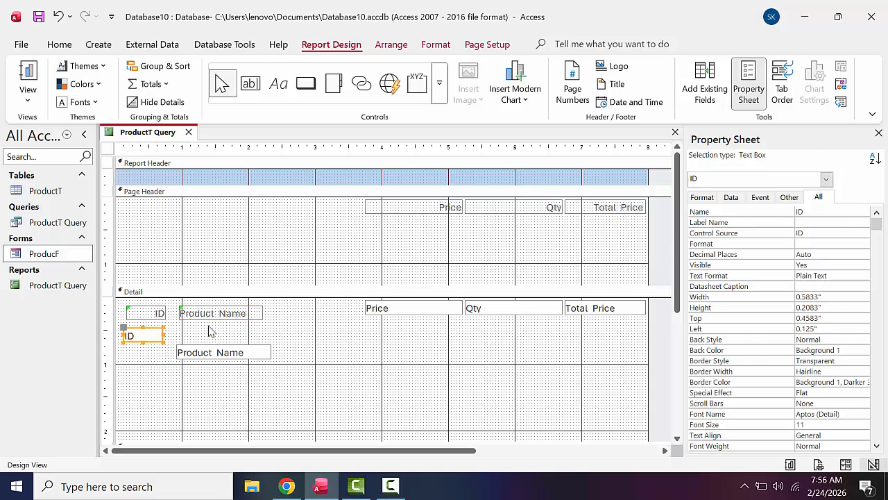
{"action": "mouse_move", "coordinate": [211, 316]}
{"action": "left_mouse_down"}
{"action": "mouse_move", "coordinate": [146, 363]}
{"action": "mouse_move", "coordinate": [159, 337]}
{"action": "mouse_move", "coordinate": [218, 319]}
{"action": "left_mouse_up"}
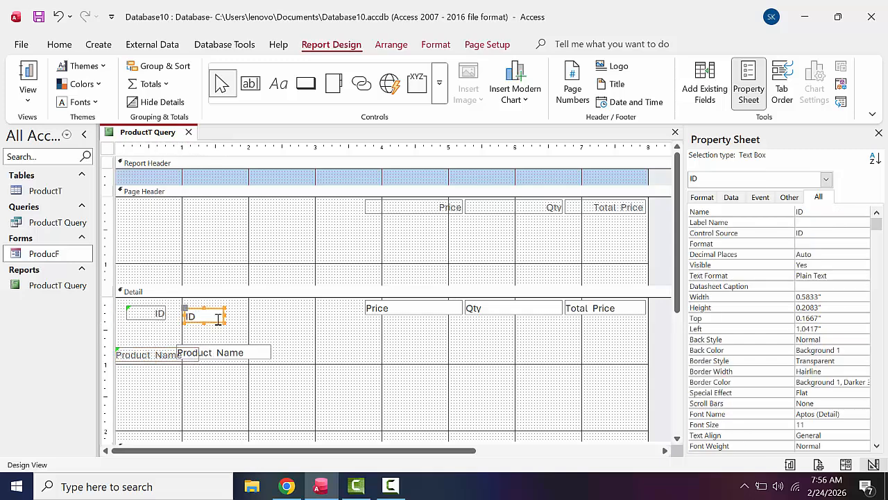
{"action": "left_click", "coordinate": [225, 357]}
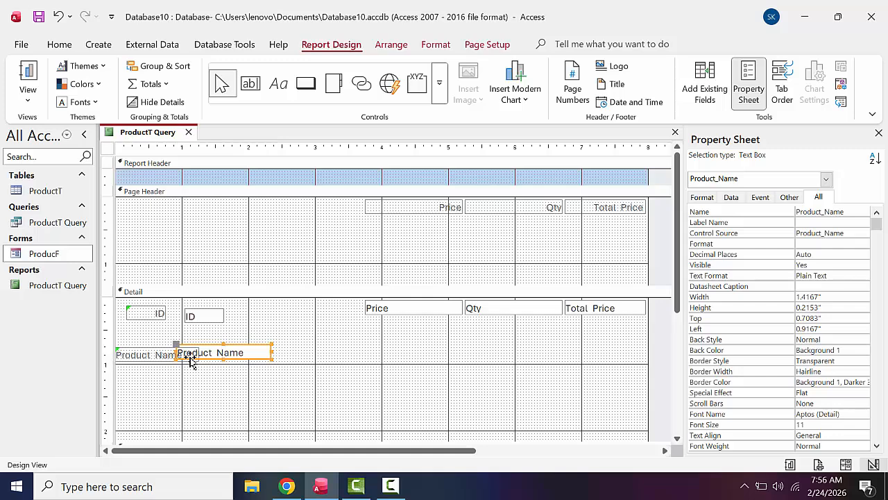
{"action": "left_click_drag", "start_coordinate": [175, 357], "coordinate": [194, 358]}
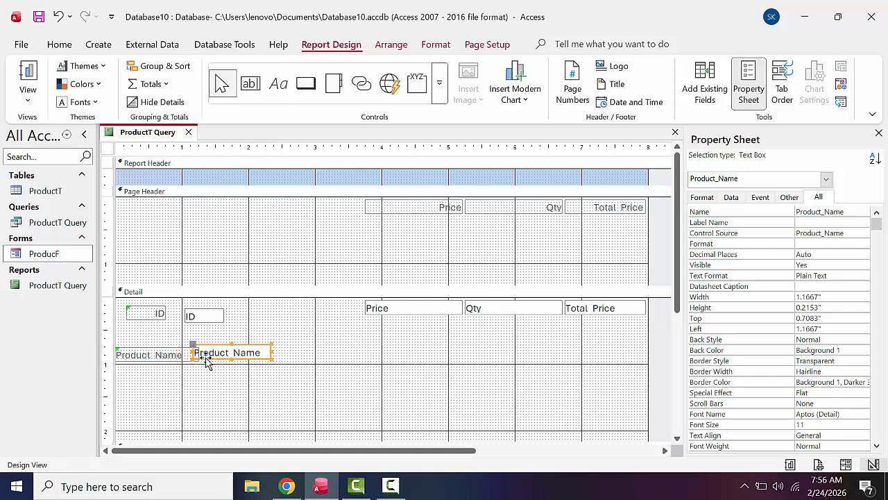
{"action": "left_click", "coordinate": [248, 360]}
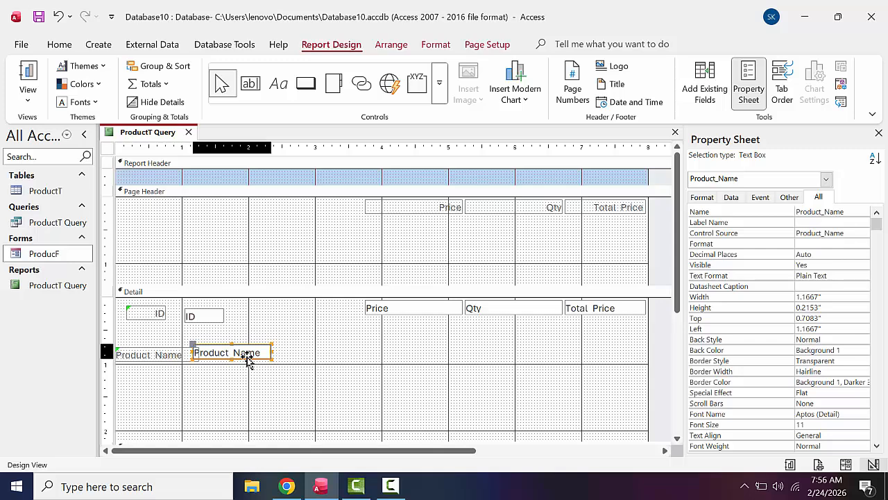
{"action": "left_click", "coordinate": [173, 356]}
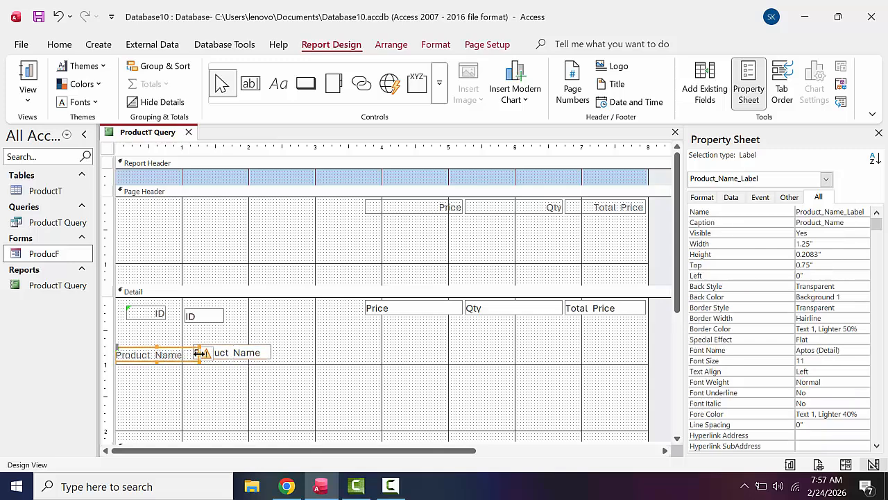
{"action": "left_click_drag", "start_coordinate": [199, 354], "coordinate": [172, 354]}
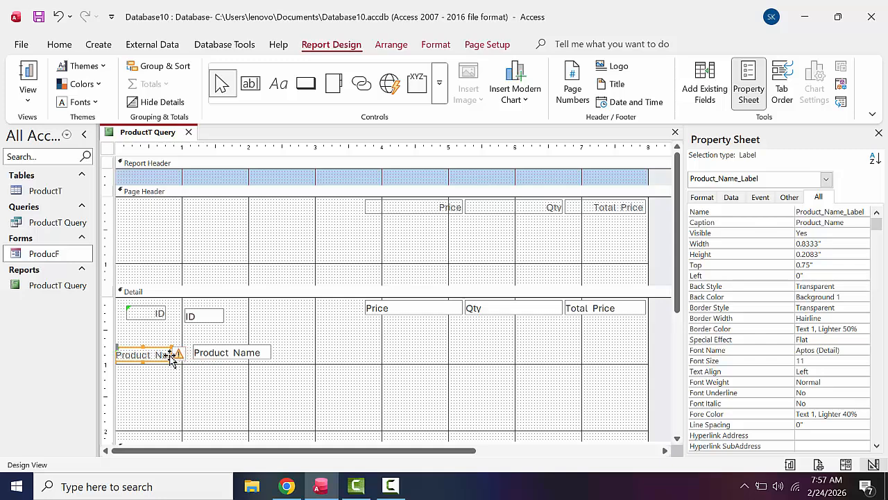
{"action": "left_click_drag", "start_coordinate": [170, 354], "coordinate": [180, 354]}
{"action": "left_click", "coordinate": [181, 355]}
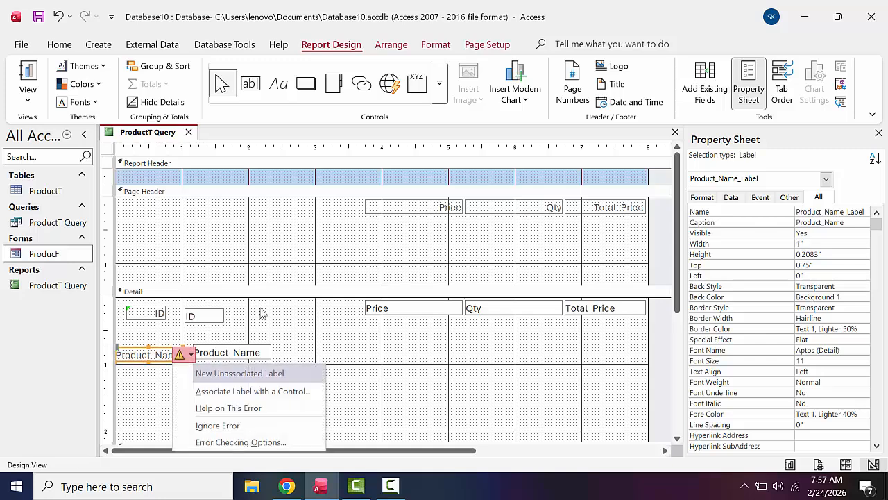
Step: Move the Price label into the Detail section below Product_Name, narrow it to about 1.04", and place the Price text box beside it
{"action": "left_click", "coordinate": [387, 214]}
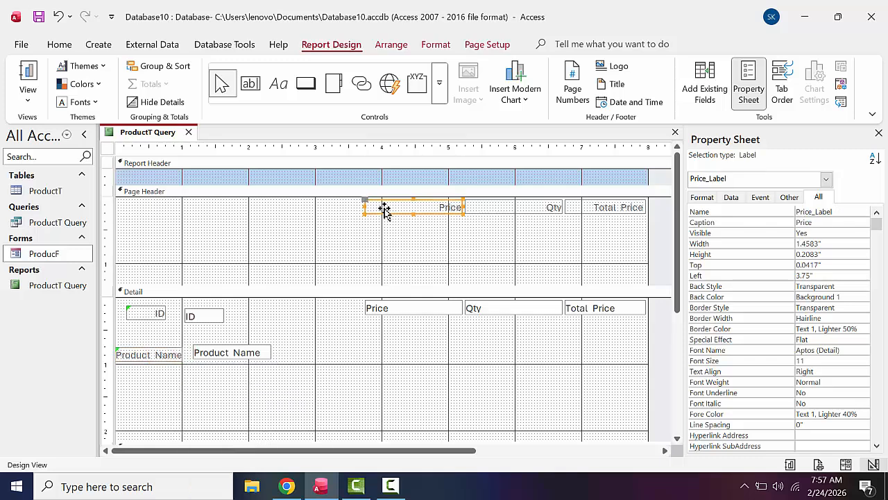
{"action": "left_click_drag", "start_coordinate": [387, 213], "coordinate": [139, 387]}
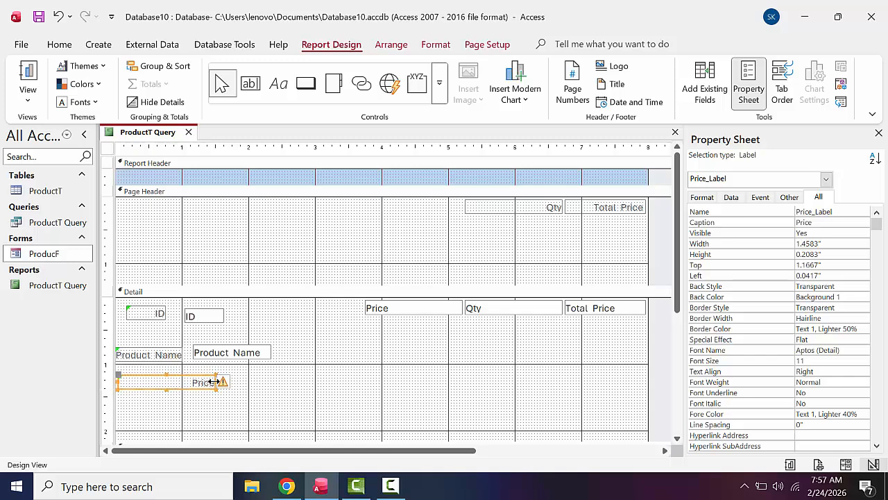
{"action": "left_click_drag", "start_coordinate": [217, 382], "coordinate": [188, 383]}
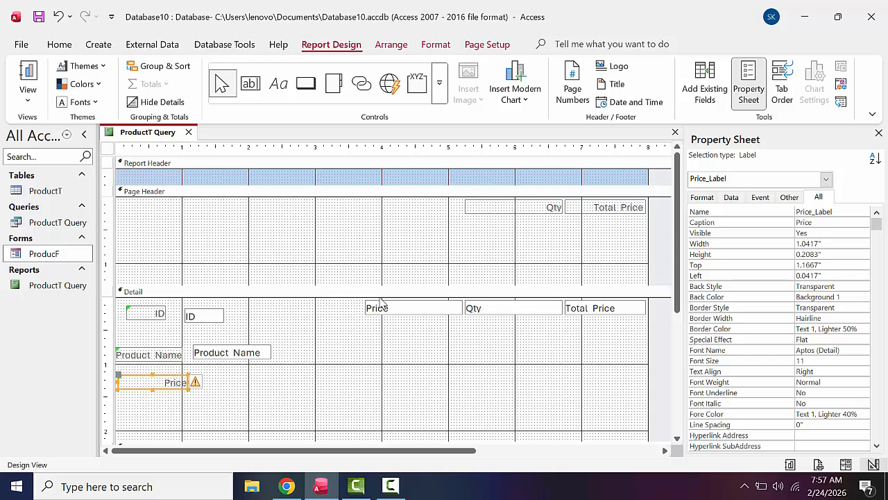
{"action": "left_click", "coordinate": [373, 305]}
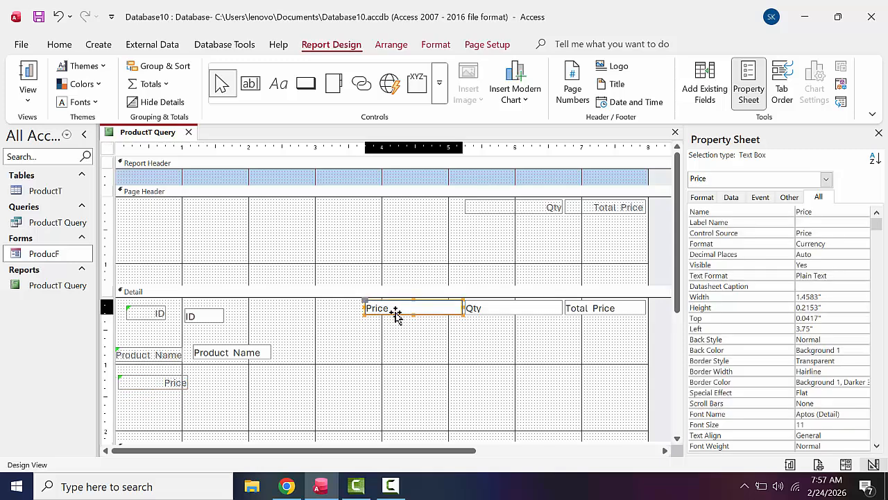
{"action": "left_click_drag", "start_coordinate": [395, 314], "coordinate": [231, 389]}
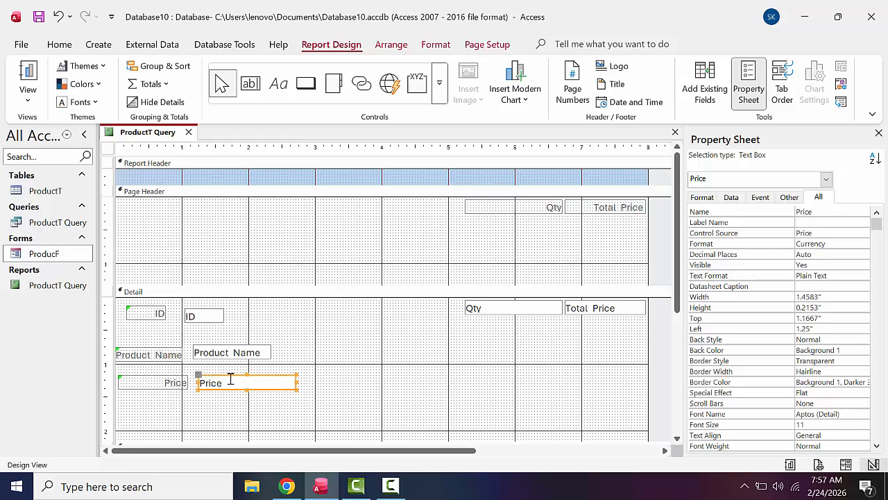
Step: Narrow the Price text box in the Detail section to about 1.08"
{"action": "left_click", "coordinate": [294, 381]}
{"action": "left_click_drag", "start_coordinate": [284, 380], "coordinate": [270, 381]}
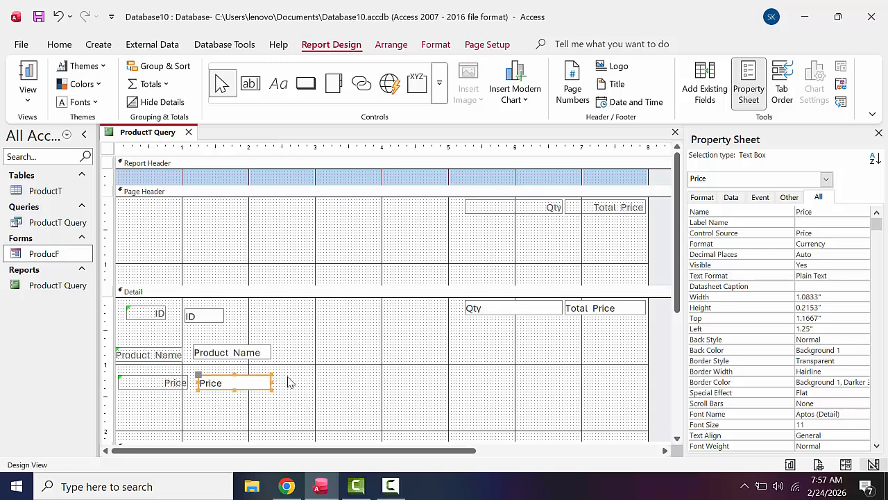
Step: Move the Qty label below Price in the Detail section, narrow it to about 1.04", and place the narrowed Qty text box beside it
{"action": "left_click", "coordinate": [501, 210]}
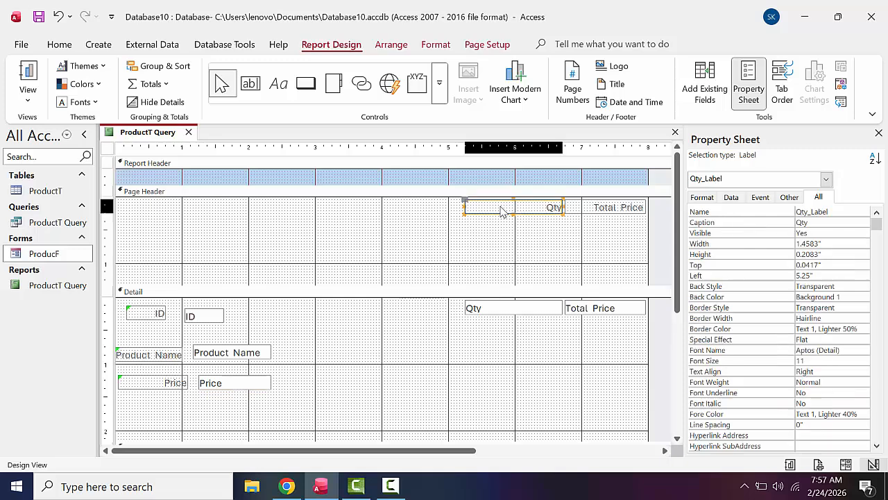
{"action": "left_click_drag", "start_coordinate": [501, 215], "coordinate": [150, 414]}
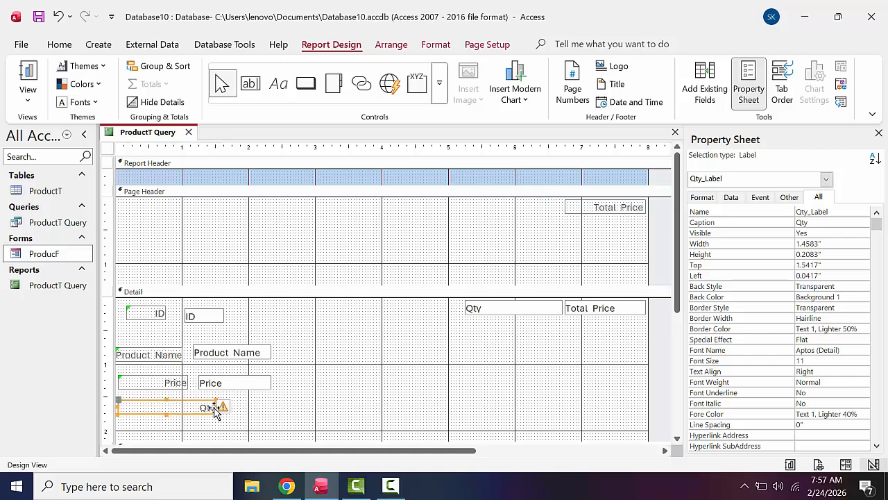
{"action": "left_click_drag", "start_coordinate": [215, 407], "coordinate": [189, 408]}
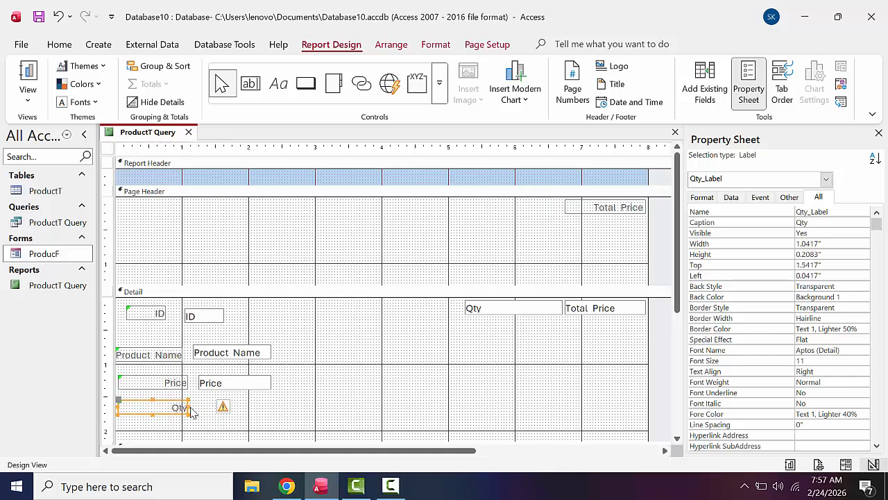
{"action": "left_click_drag", "start_coordinate": [486, 310], "coordinate": [216, 409]}
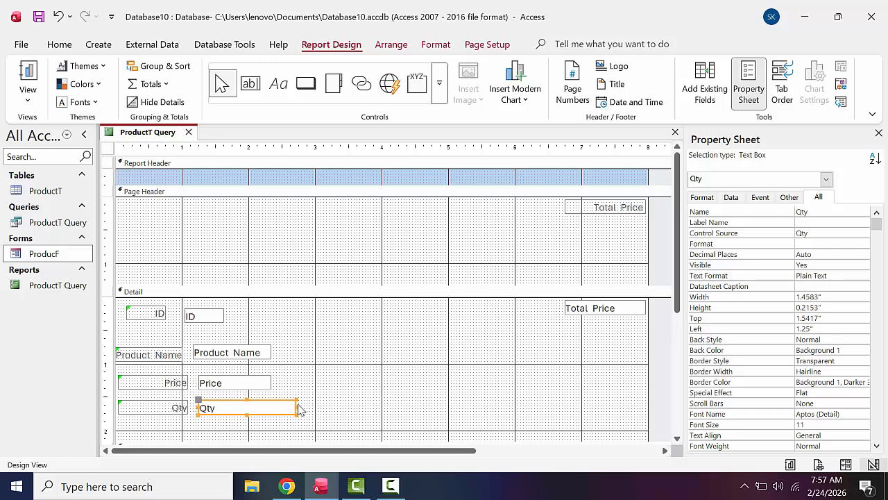
{"action": "left_click_drag", "start_coordinate": [294, 408], "coordinate": [277, 410]}
Step: Move the Total_Price label below Qty in the Detail section, narrow it to about 1.04", and place its text box beside it
{"action": "left_click_drag", "start_coordinate": [576, 209], "coordinate": [128, 425]}
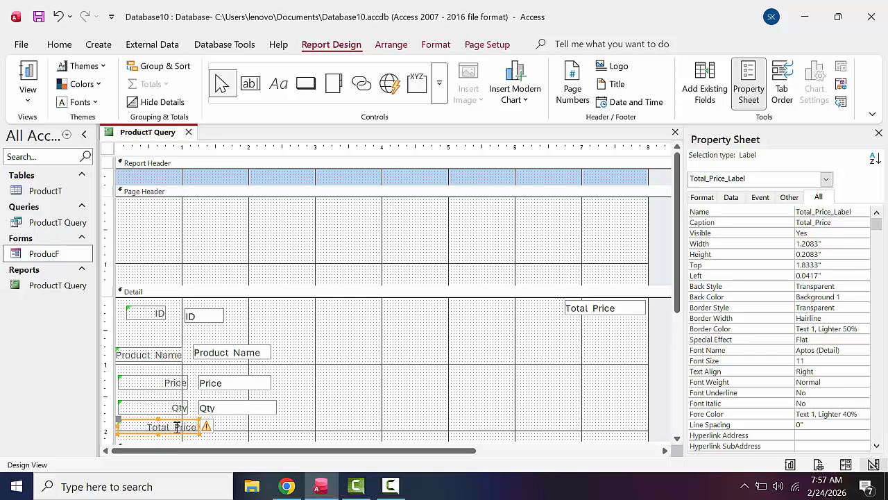
{"action": "left_click_drag", "start_coordinate": [200, 427], "coordinate": [187, 426]}
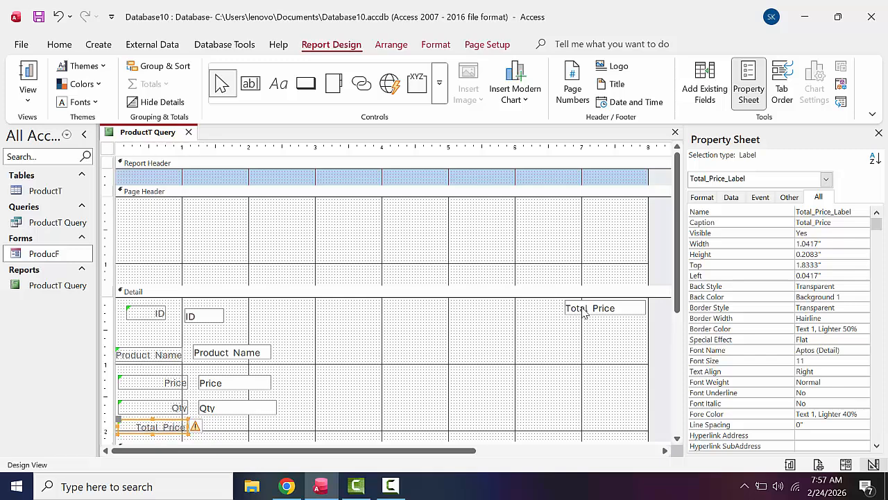
{"action": "left_click_drag", "start_coordinate": [583, 312], "coordinate": [215, 429]}
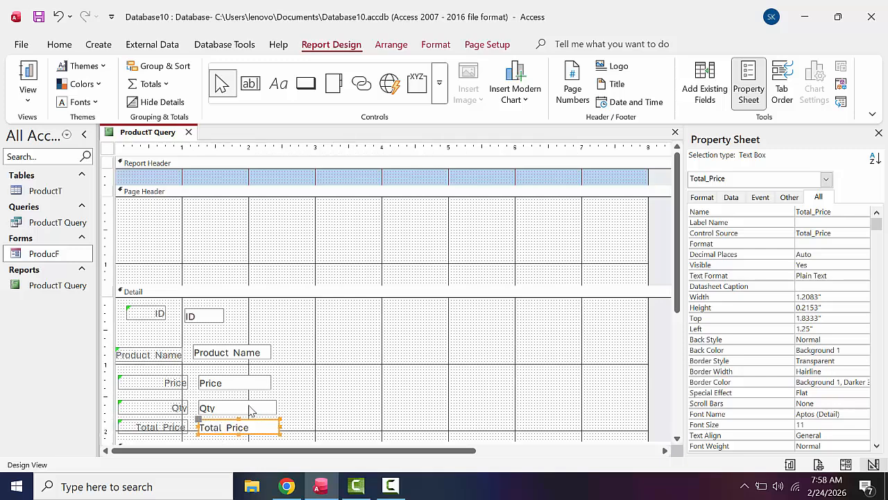
Step: Lower the ID label and text box to just above the Product_Name row, widening the text box to about 1.08"
{"action": "left_click", "coordinate": [156, 324]}
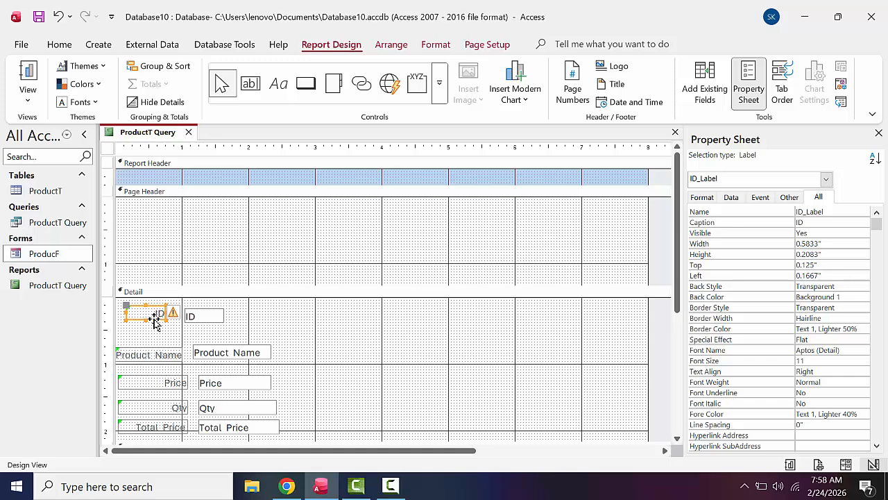
{"action": "left_click_drag", "start_coordinate": [156, 320], "coordinate": [266, 331]}
{"action": "left_click", "coordinate": [215, 317]}
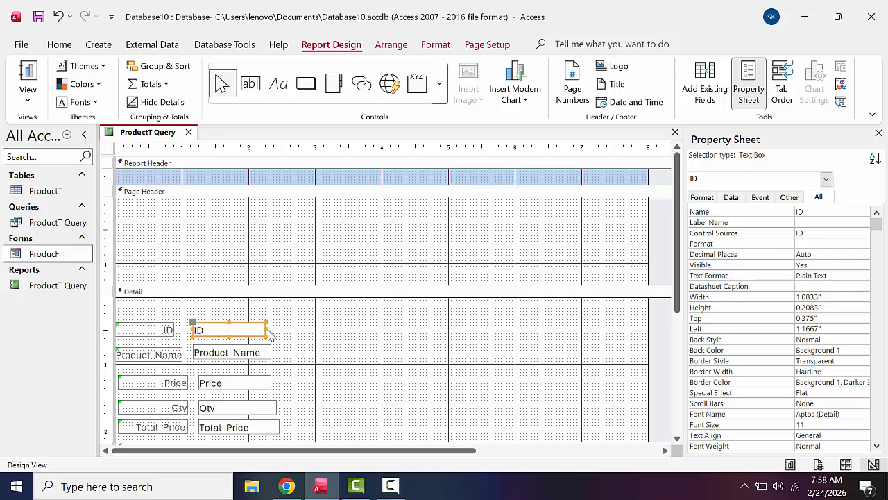
Step: Delete the date and page-number controls from the Page Footer, and collapse the Page Header and Page Footer around a 3" high Detail section
{"action": "left_click_drag", "start_coordinate": [264, 284], "coordinate": [275, 189]}
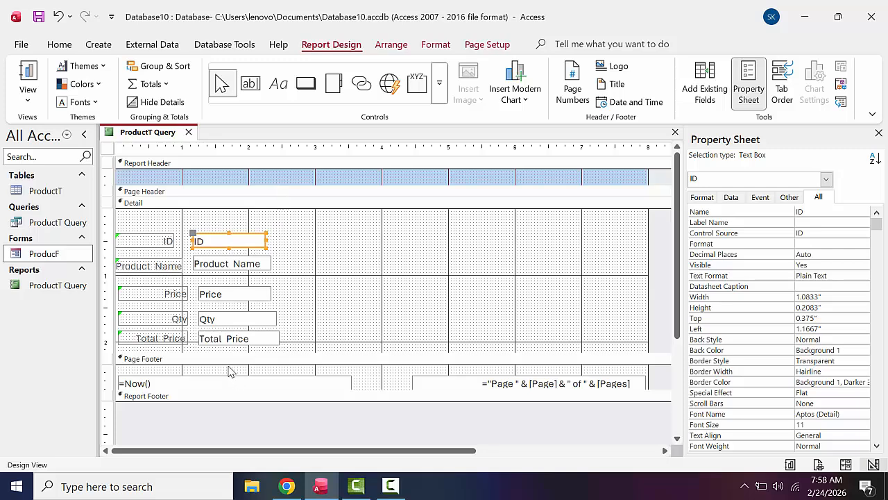
{"action": "left_click_drag", "start_coordinate": [231, 373], "coordinate": [507, 397]}
{"action": "key", "text": "Delete"}
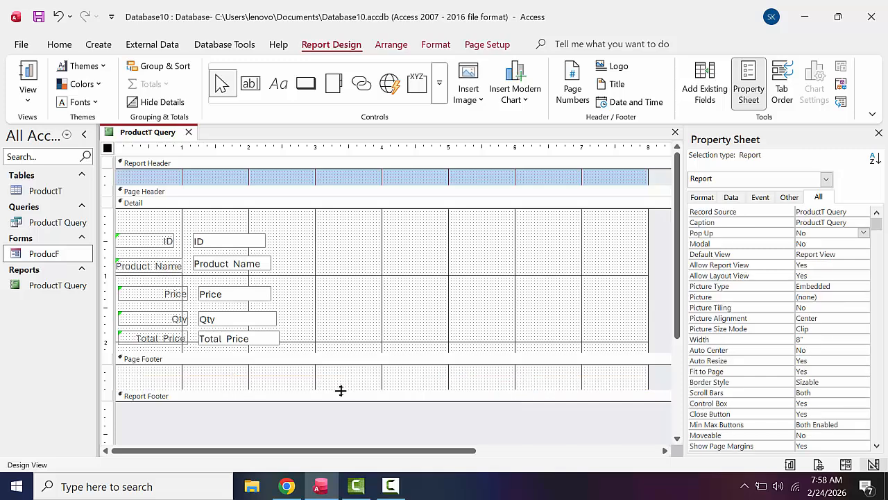
{"action": "left_click_drag", "start_coordinate": [340, 391], "coordinate": [329, 407]}
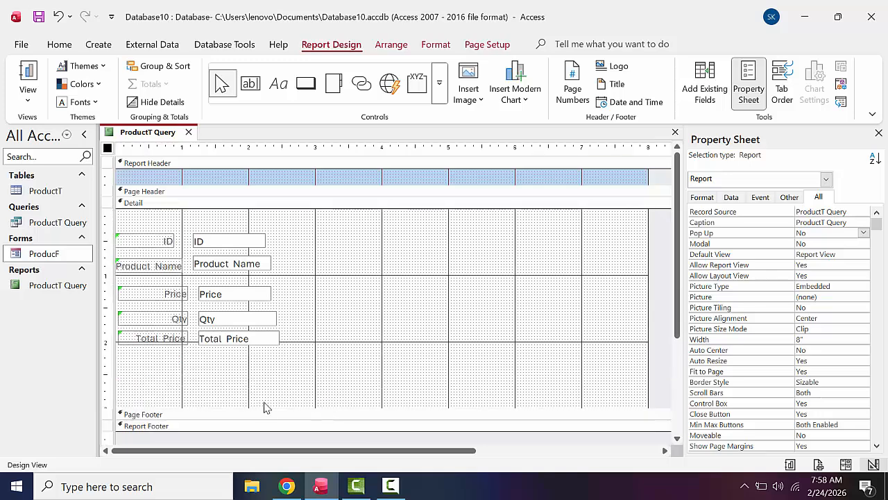
Step: Align the five text boxes in the Detail section along their left edges
{"action": "left_click_drag", "start_coordinate": [292, 355], "coordinate": [192, 215]}
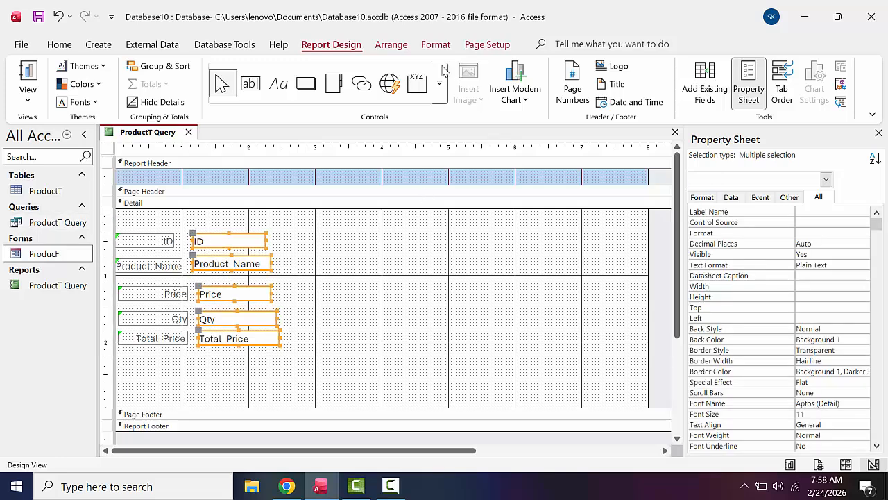
{"action": "left_click", "coordinate": [389, 44]}
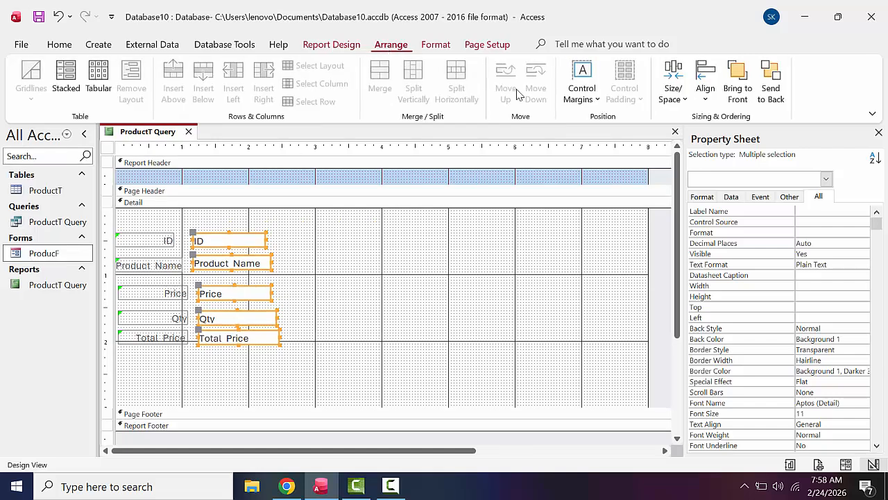
{"action": "left_click", "coordinate": [705, 90]}
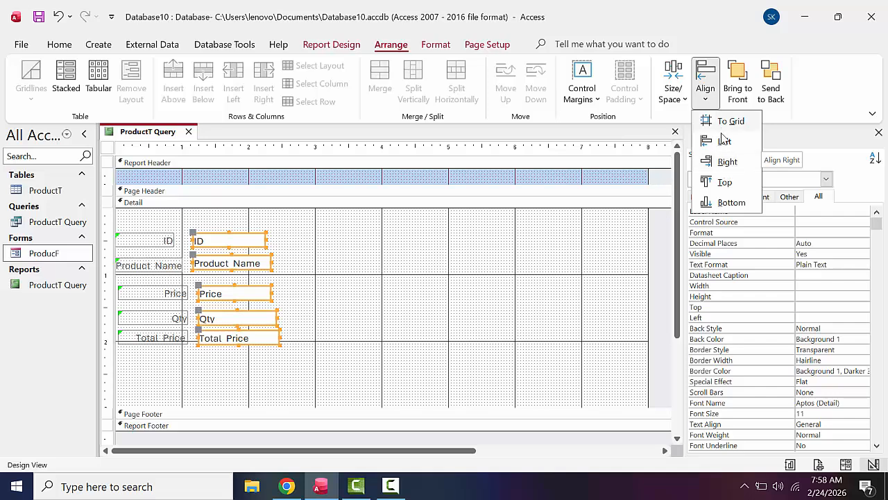
{"action": "left_click", "coordinate": [724, 141]}
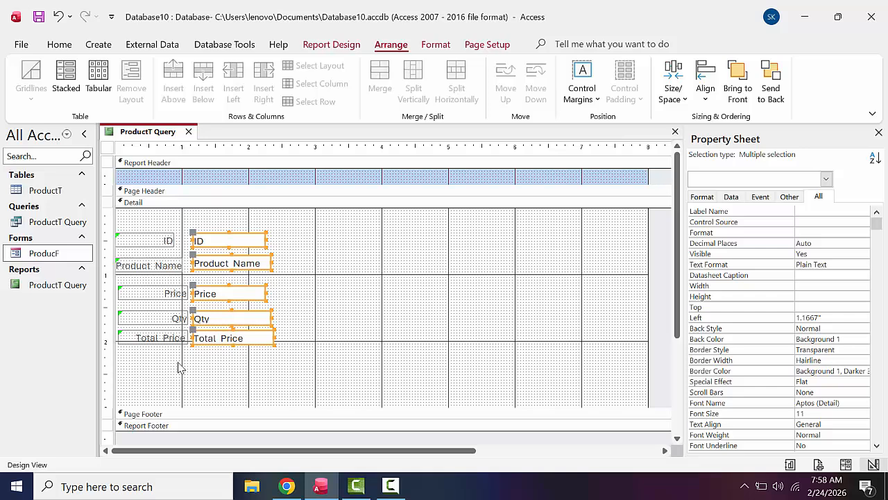
Step: Align the five field labels in the Detail section along their left edges
{"action": "left_click_drag", "start_coordinate": [172, 355], "coordinate": [140, 214]}
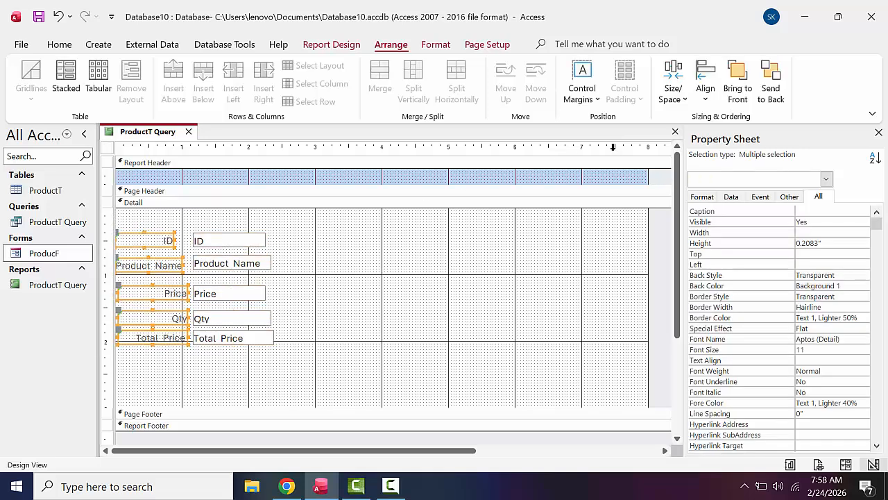
{"action": "left_click", "coordinate": [705, 89]}
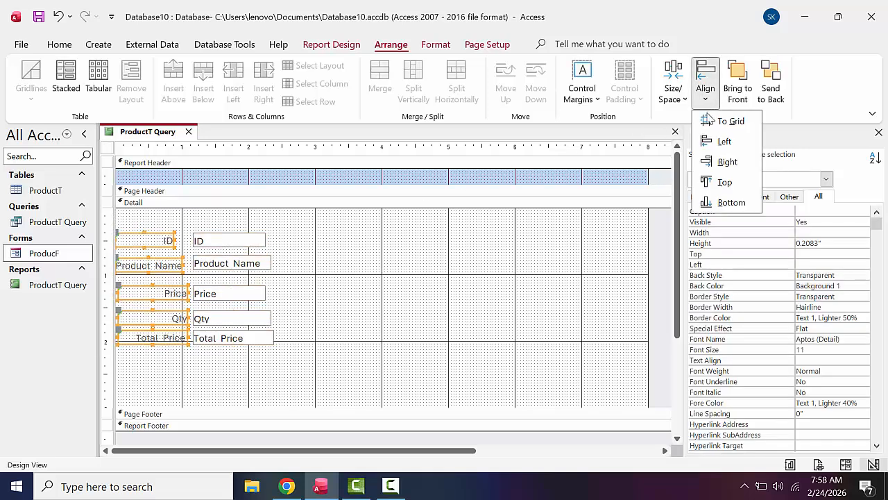
{"action": "left_click", "coordinate": [725, 161]}
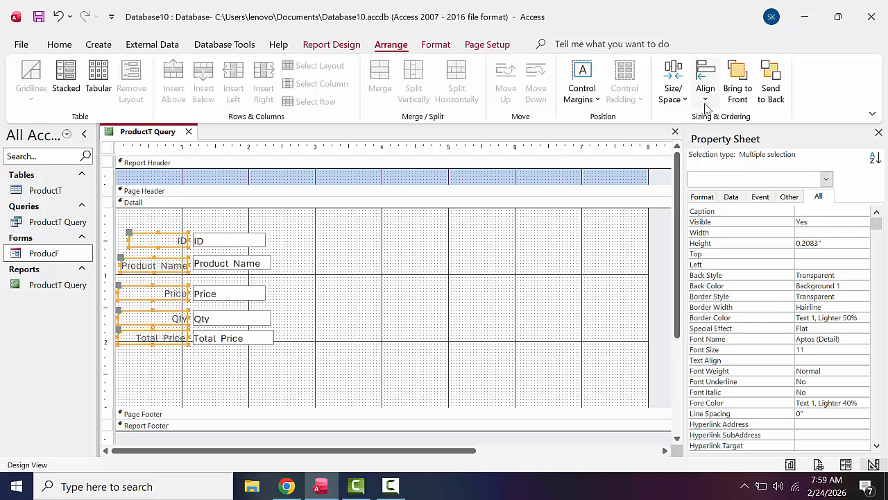
{"action": "left_click", "coordinate": [705, 104]}
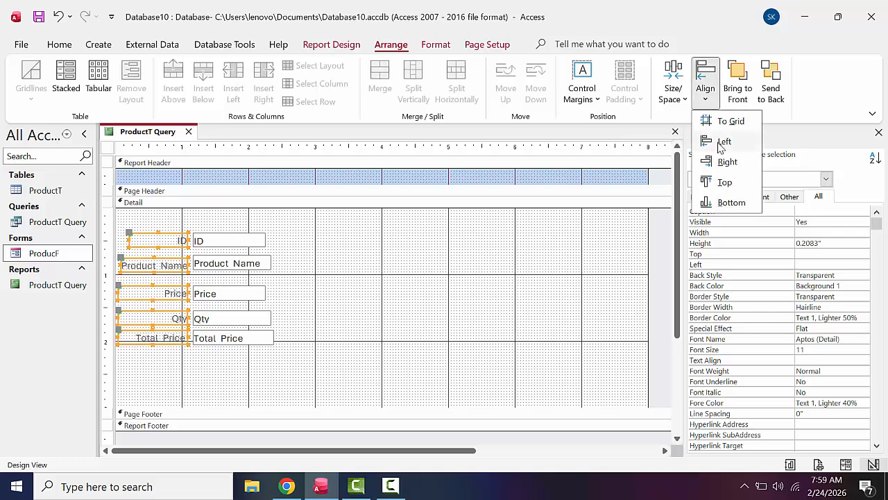
{"action": "left_click", "coordinate": [721, 142]}
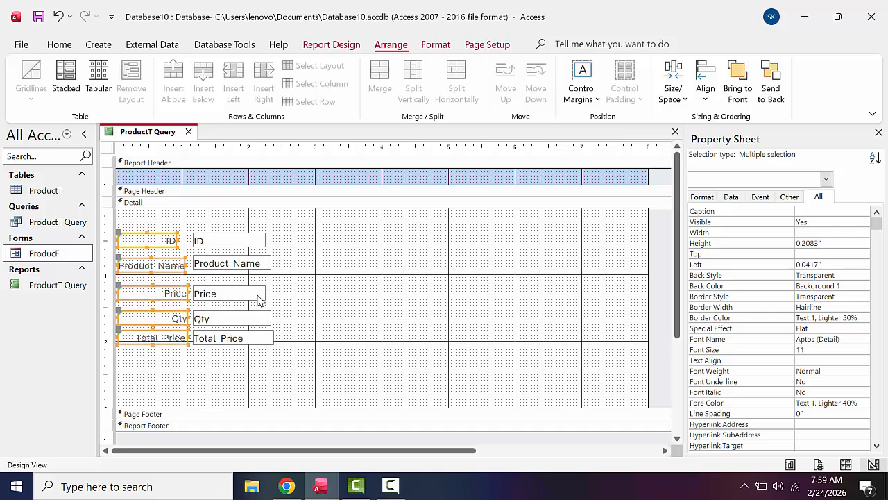
Step: Widen the Price text box to about 1.17" and slightly widen the ID text box
{"action": "left_click", "coordinate": [258, 297]}
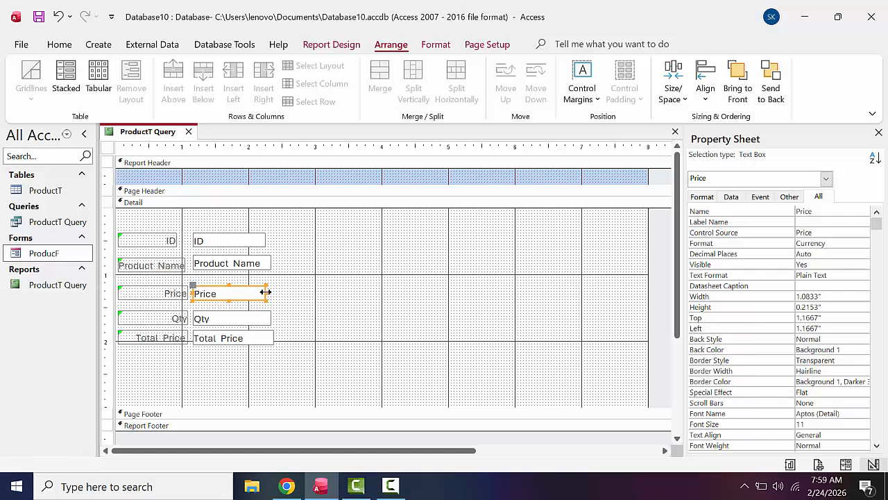
{"action": "left_click_drag", "start_coordinate": [266, 292], "coordinate": [272, 294]}
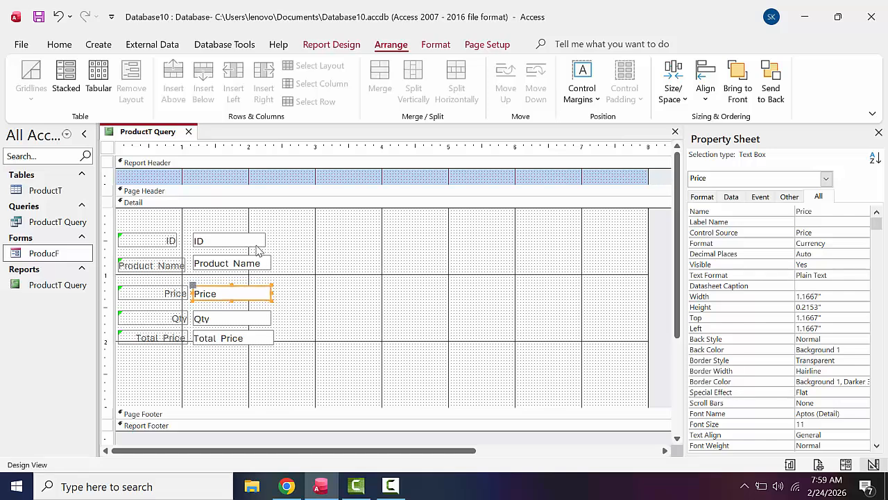
{"action": "left_click", "coordinate": [257, 243]}
{"action": "left_click", "coordinate": [264, 241]}
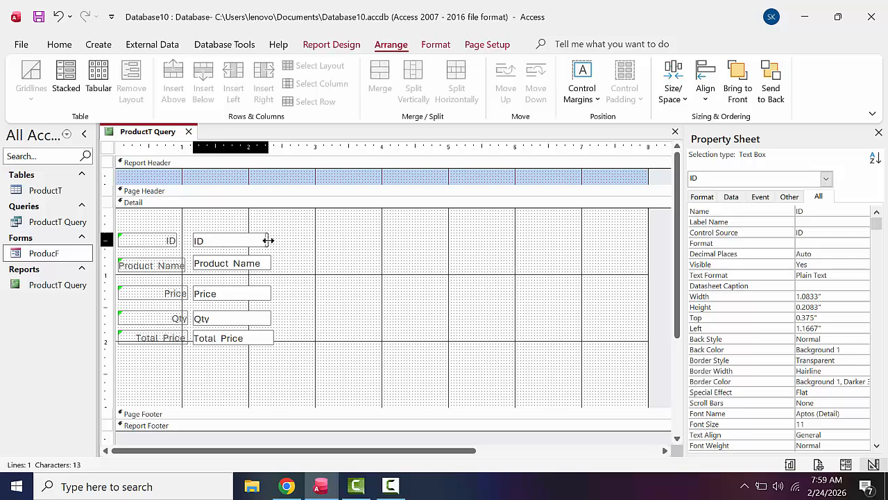
{"action": "left_click", "coordinate": [267, 240]}
{"action": "left_click", "coordinate": [276, 367]}
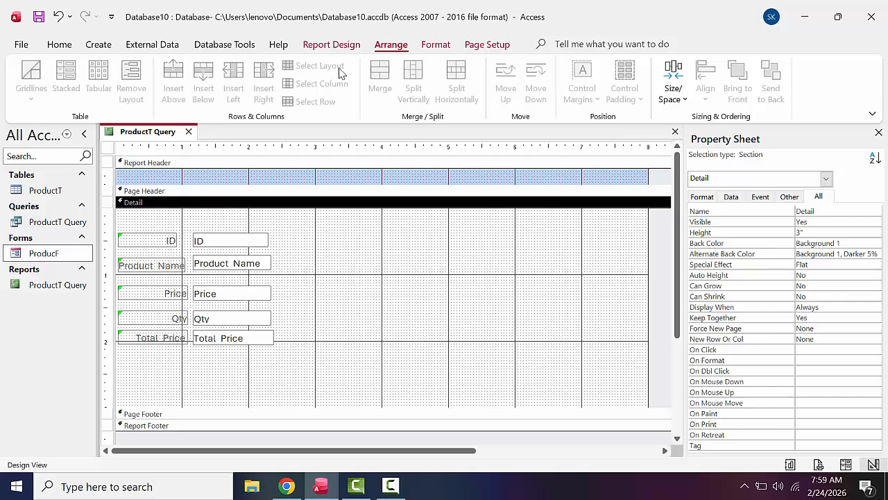
Step: Draw a rectangle about 2.33" wide and 1.71" high around all the labels and text boxes in the Detail section
{"action": "left_click", "coordinate": [346, 48]}
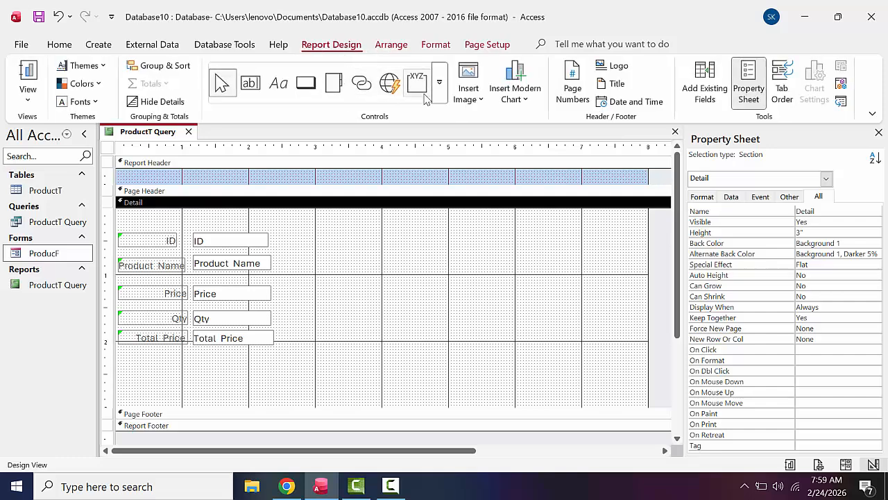
{"action": "left_click", "coordinate": [440, 99]}
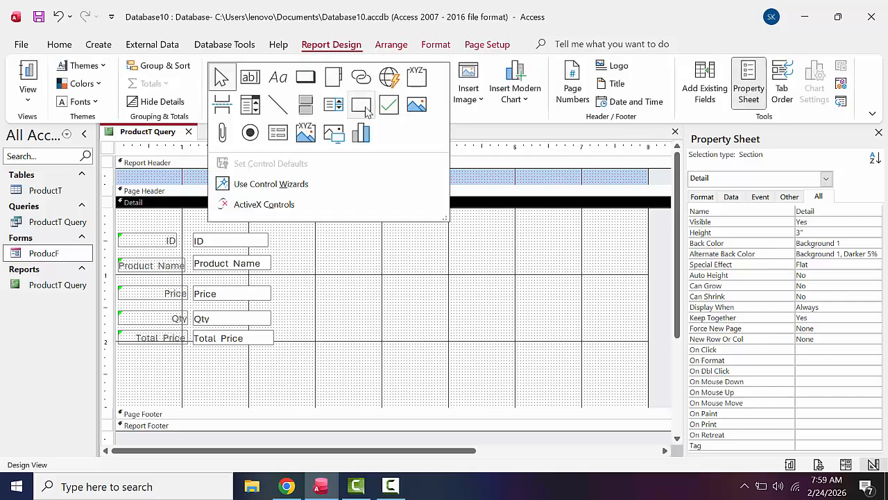
{"action": "left_click", "coordinate": [361, 105]}
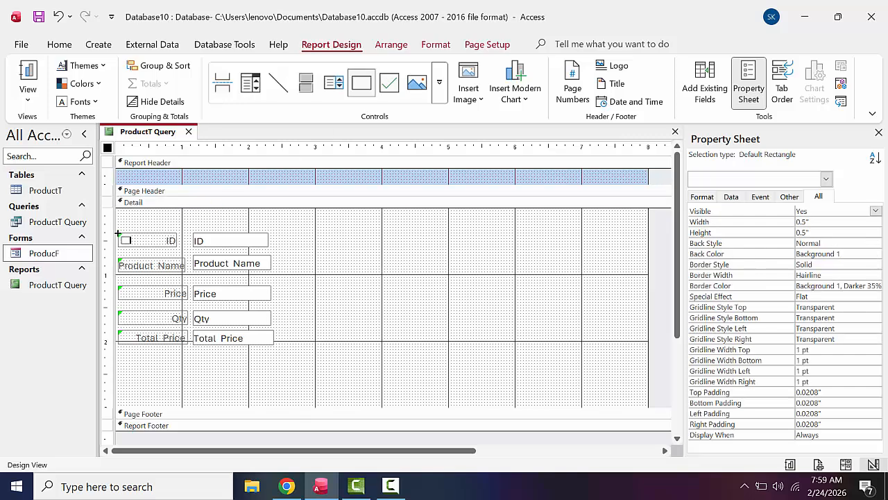
{"action": "mouse_move", "coordinate": [118, 233]}
{"action": "left_mouse_down"}
{"action": "mouse_move", "coordinate": [148, 272]}
{"action": "mouse_move", "coordinate": [211, 318]}
{"action": "mouse_move", "coordinate": [271, 343]}
{"action": "left_mouse_up"}
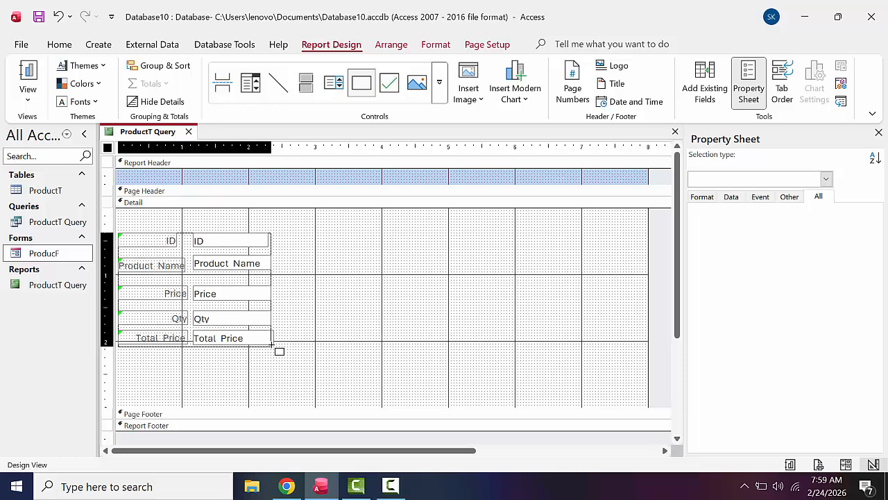
{"action": "left_click_drag", "start_coordinate": [272, 344], "coordinate": [272, 344]}
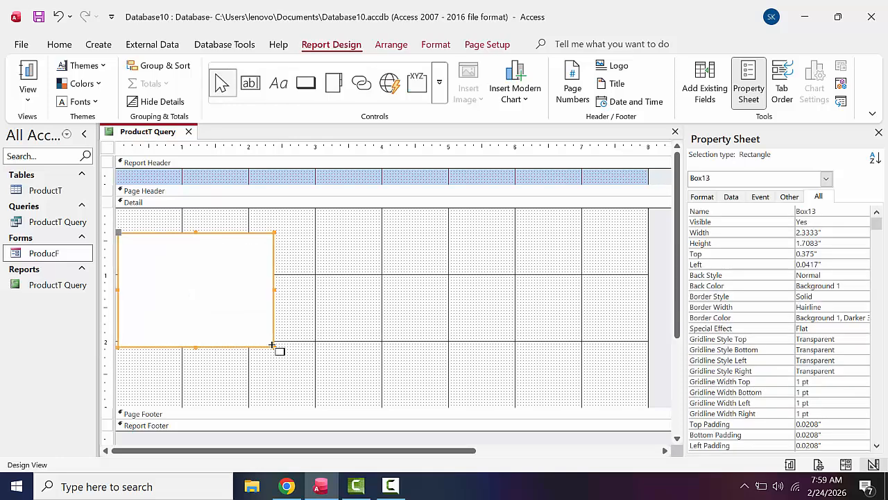
Step: Send the rectangle behind the labels and text boxes in the Detail section
{"action": "right_click", "coordinate": [216, 292]}
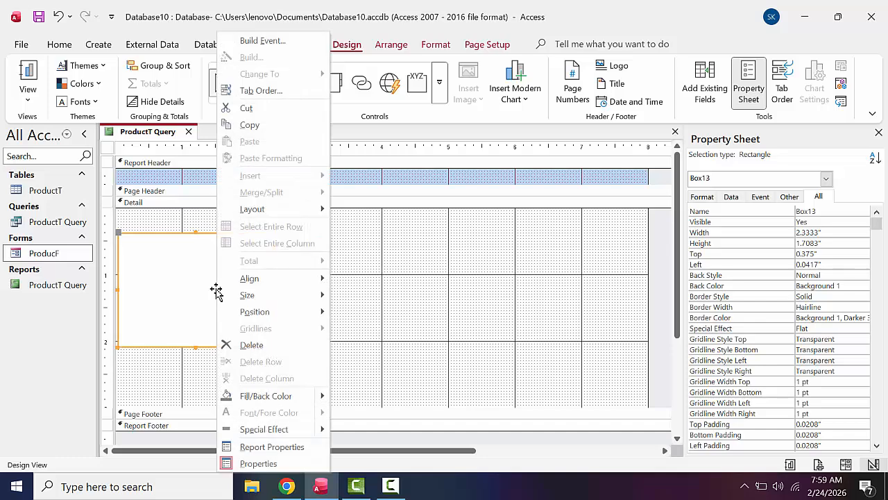
{"action": "mouse_move", "coordinate": [261, 313]}
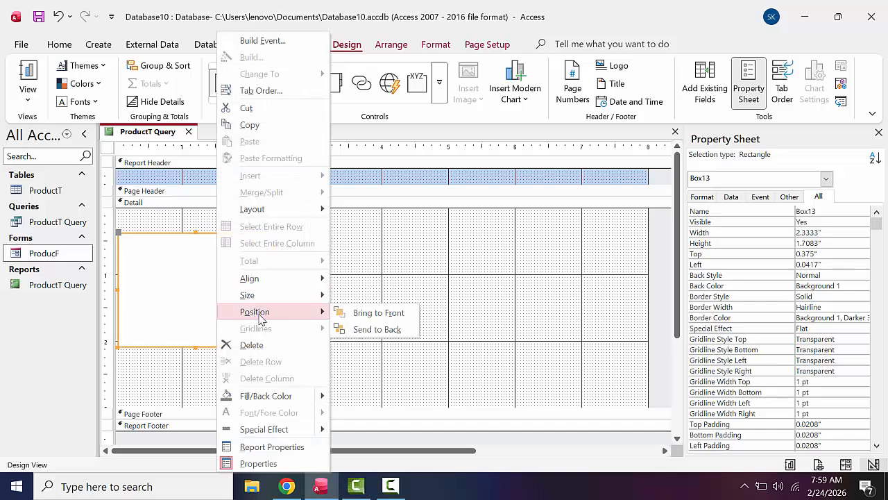
{"action": "left_click", "coordinate": [361, 329]}
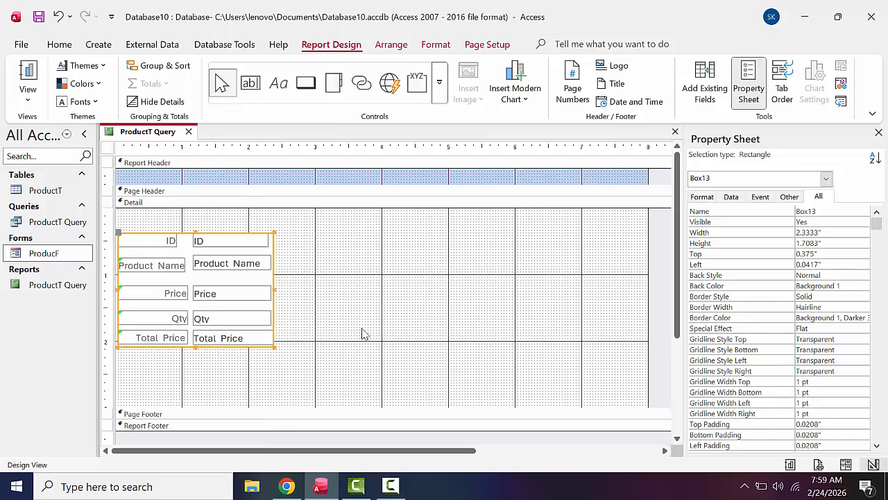
Step: Undo sending the rectangle to the back
{"action": "left_click", "coordinate": [234, 246]}
{"action": "key", "text": "ctrl+z"}
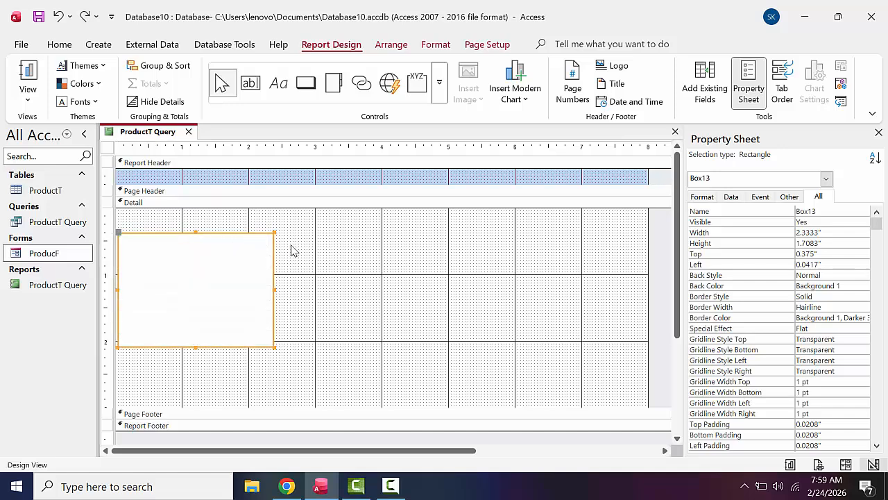
Step: Delete the rectangle covering the Detail fields and widen the ID text box to about 1.17"
{"action": "key", "text": "Delete"}
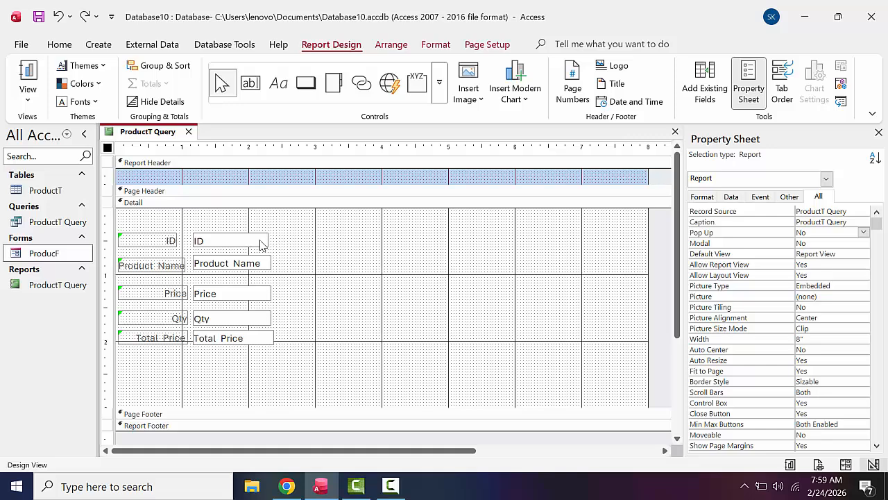
{"action": "left_click", "coordinate": [261, 240]}
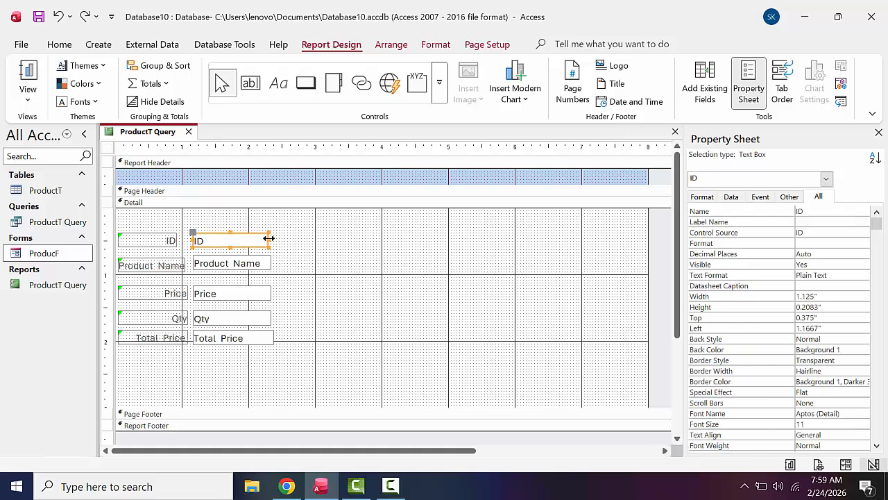
{"action": "left_click_drag", "start_coordinate": [269, 239], "coordinate": [272, 238]}
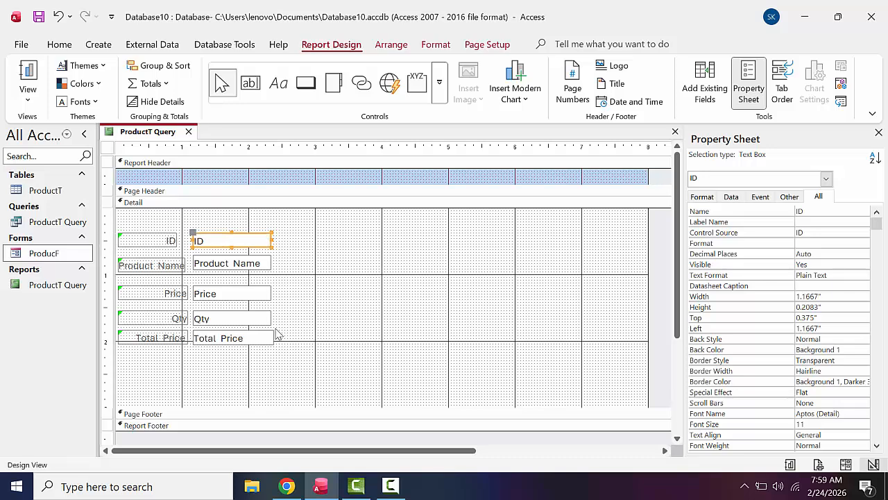
{"action": "left_click", "coordinate": [444, 93]}
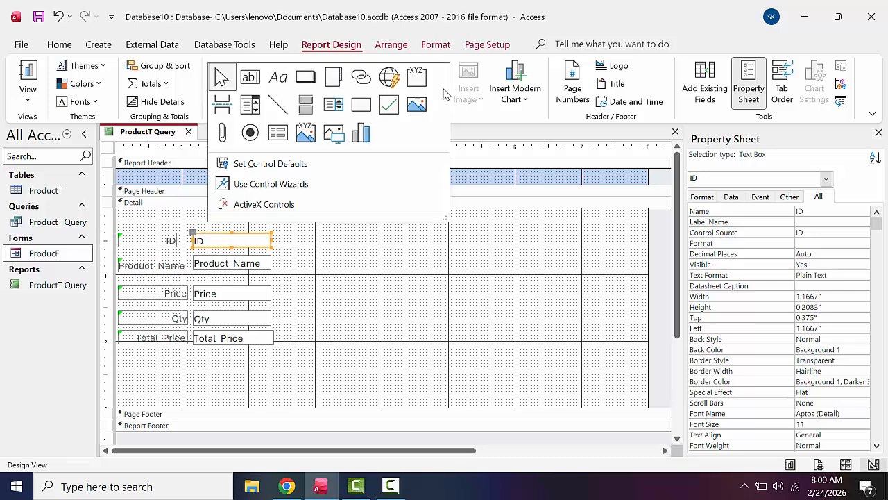
{"action": "left_click", "coordinate": [362, 106]}
{"action": "left_click", "coordinate": [123, 230]}
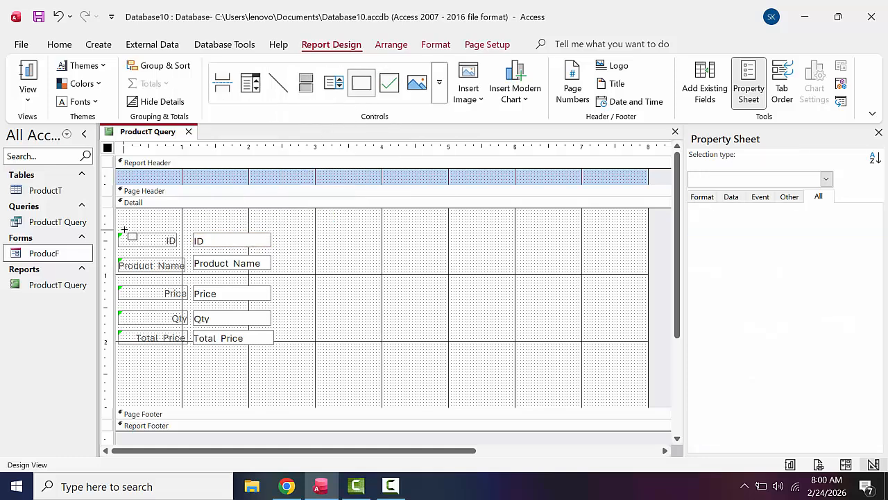
{"action": "key", "text": "Delete"}
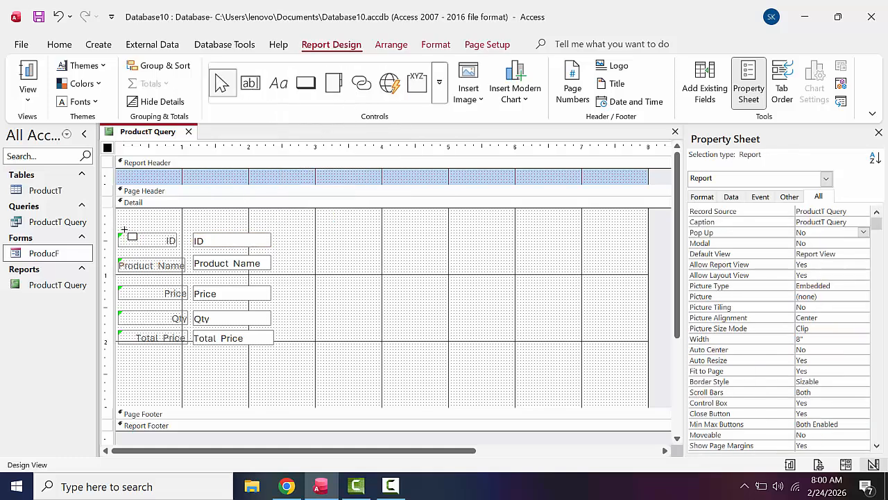
Step: Draw a rectangle about 2.33" wide and 1.71" high around all the Detail labels and text boxes, and send it to the back
{"action": "left_click", "coordinate": [444, 91]}
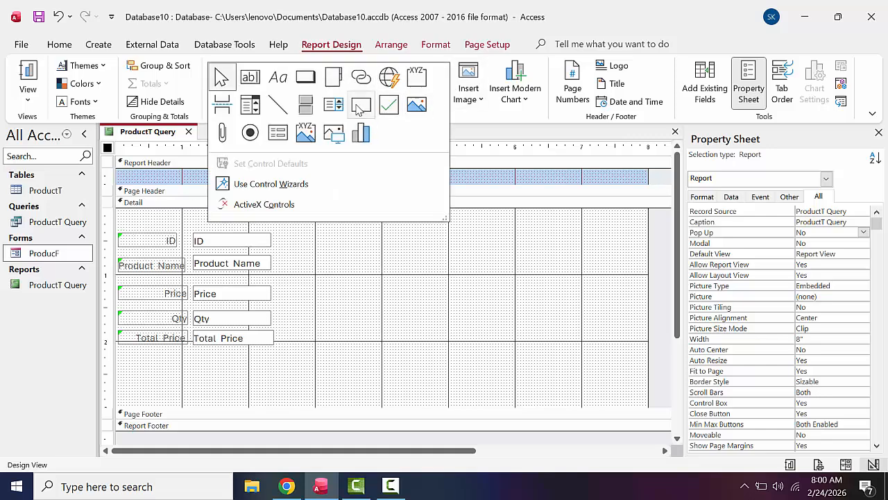
{"action": "left_click", "coordinate": [358, 105]}
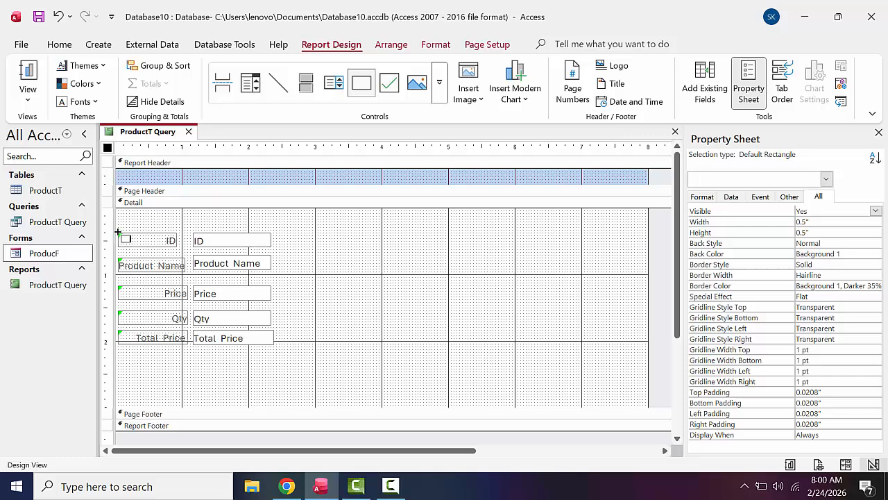
{"action": "left_click_drag", "start_coordinate": [118, 233], "coordinate": [275, 347]}
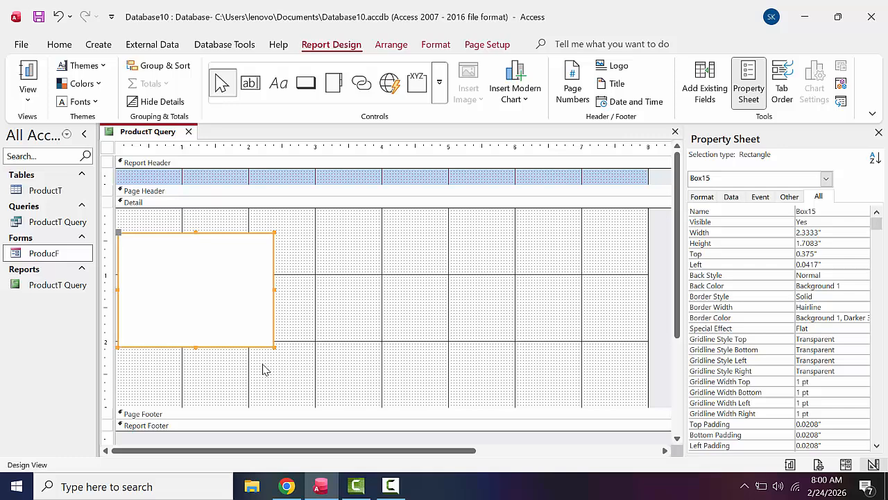
{"action": "right_click", "coordinate": [201, 281]}
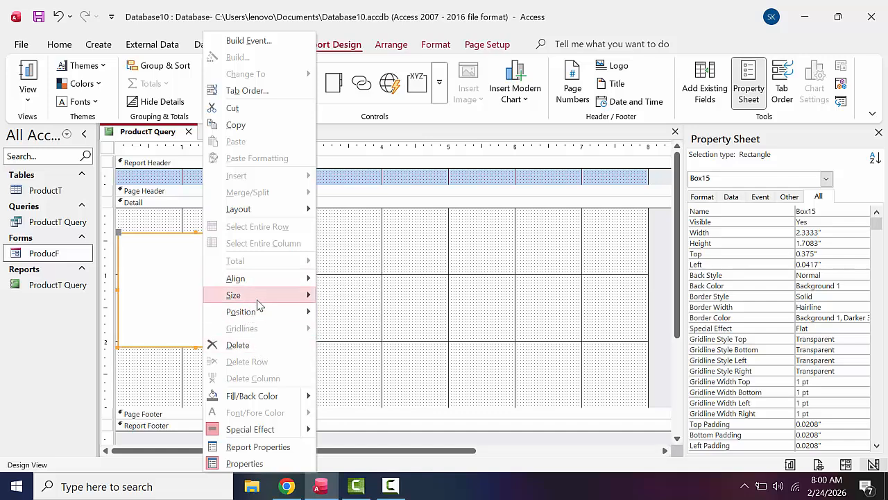
{"action": "mouse_move", "coordinate": [277, 312]}
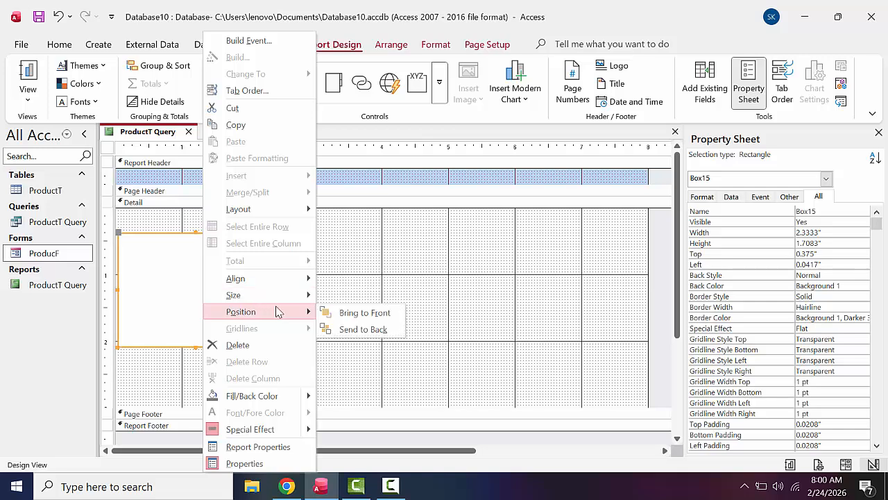
{"action": "left_click", "coordinate": [356, 329]}
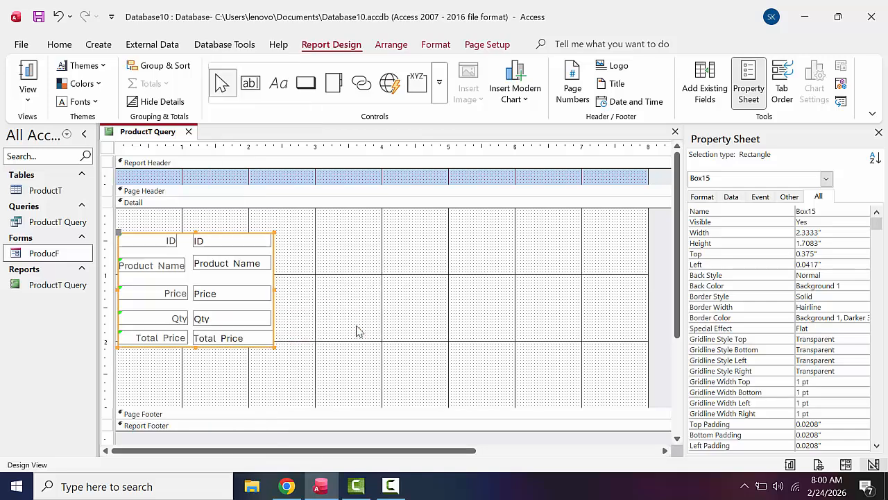
Step: View the finished report for the record with ID 2
{"action": "left_click", "coordinate": [39, 81]}
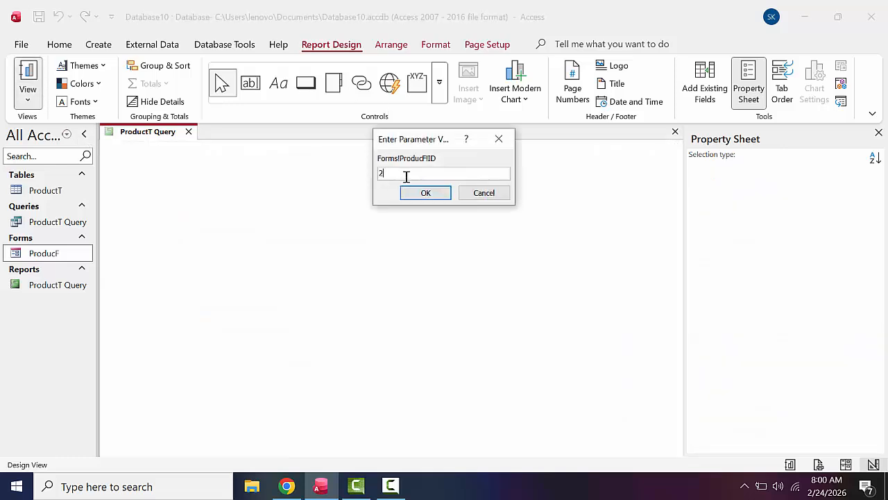
{"action": "key", "text": "Return"}
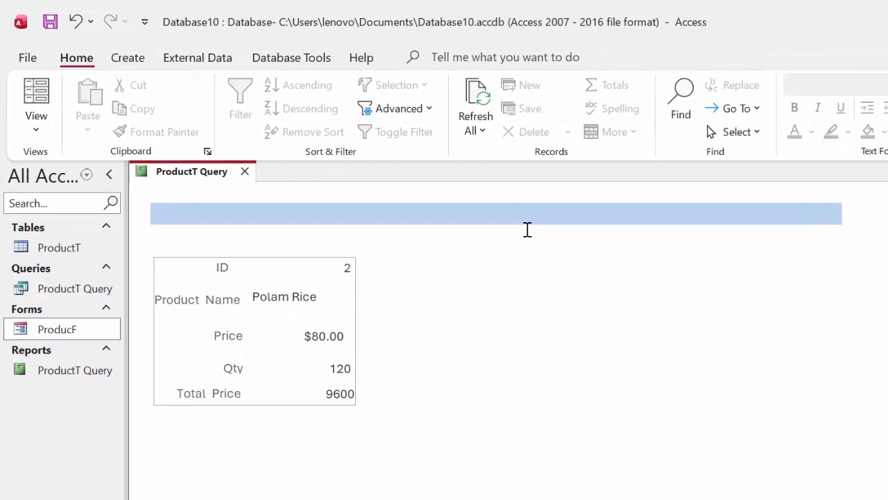